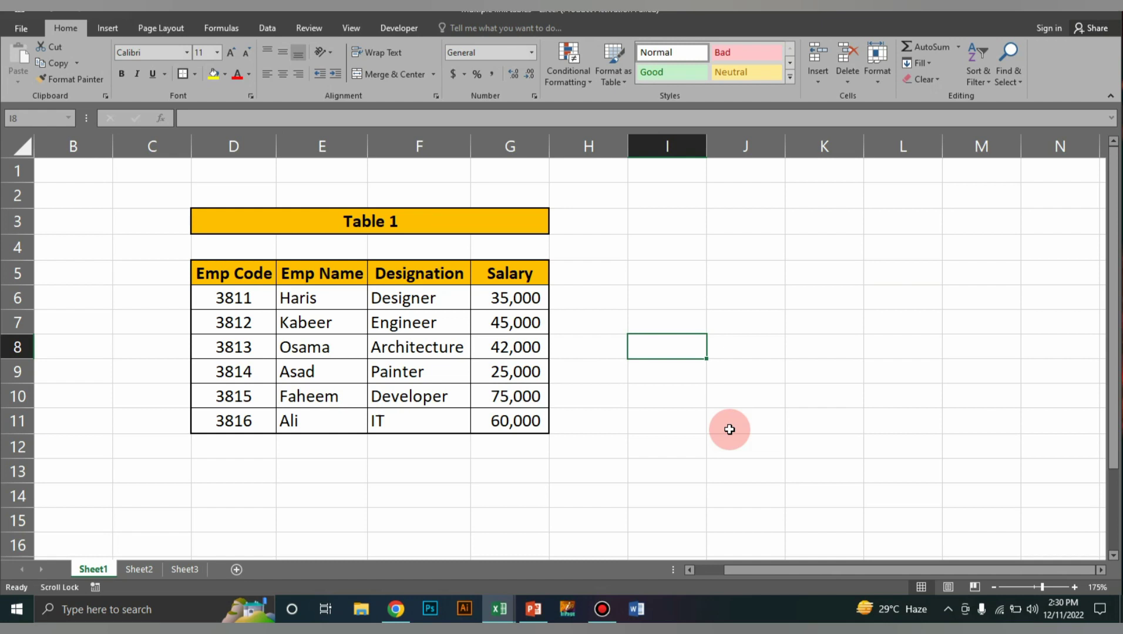
Step: Examine the employee tables on Sheet1 and Sheet2, comparing the range of employee codes each one covers
{"action": "key", "text": "alt"}
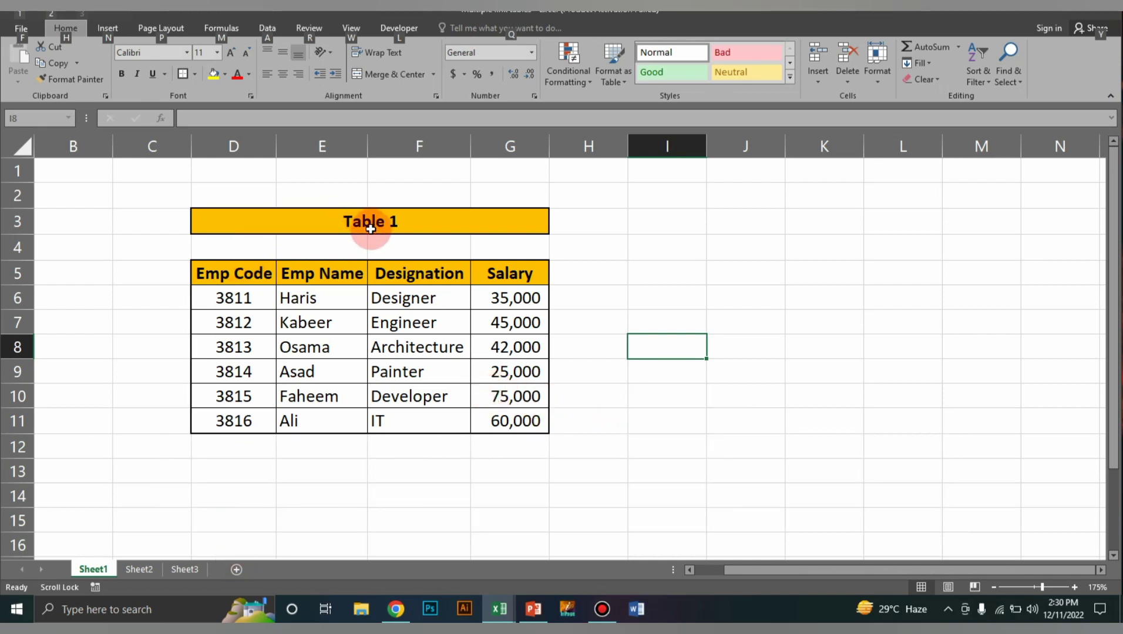
{"action": "left_click", "coordinate": [139, 569]}
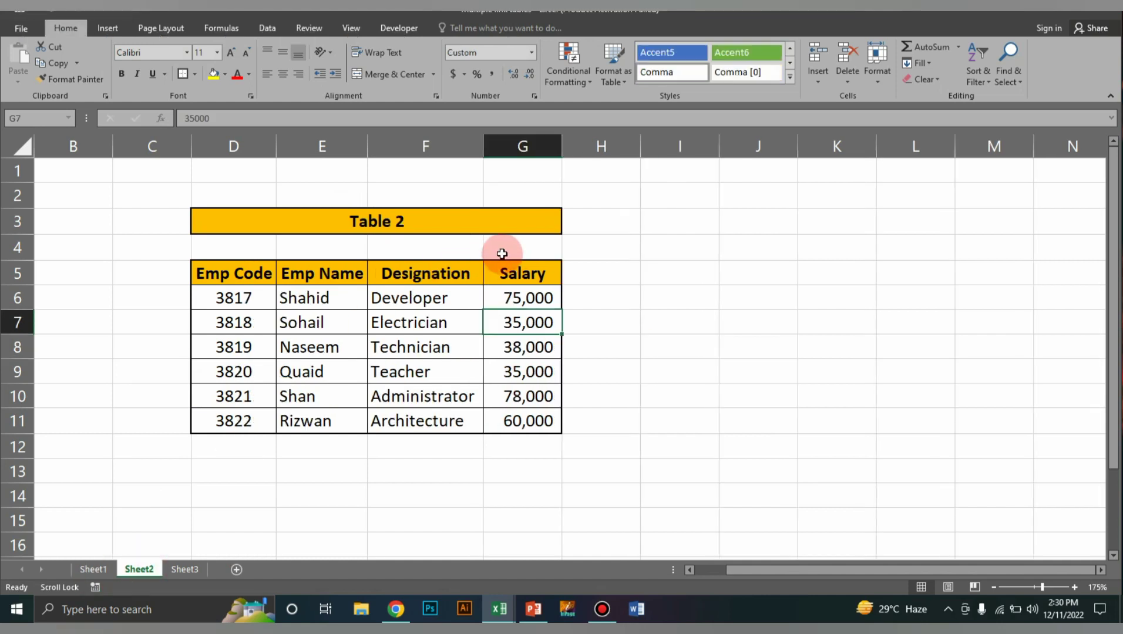
{"action": "left_click", "coordinate": [104, 569]}
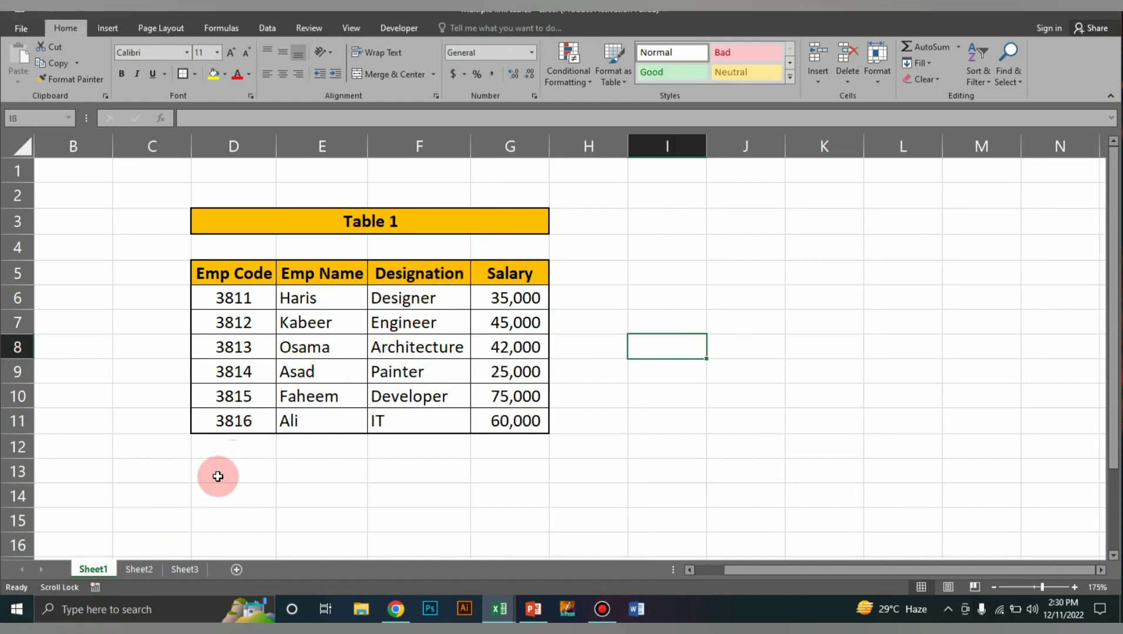
{"action": "left_click", "coordinate": [253, 301]}
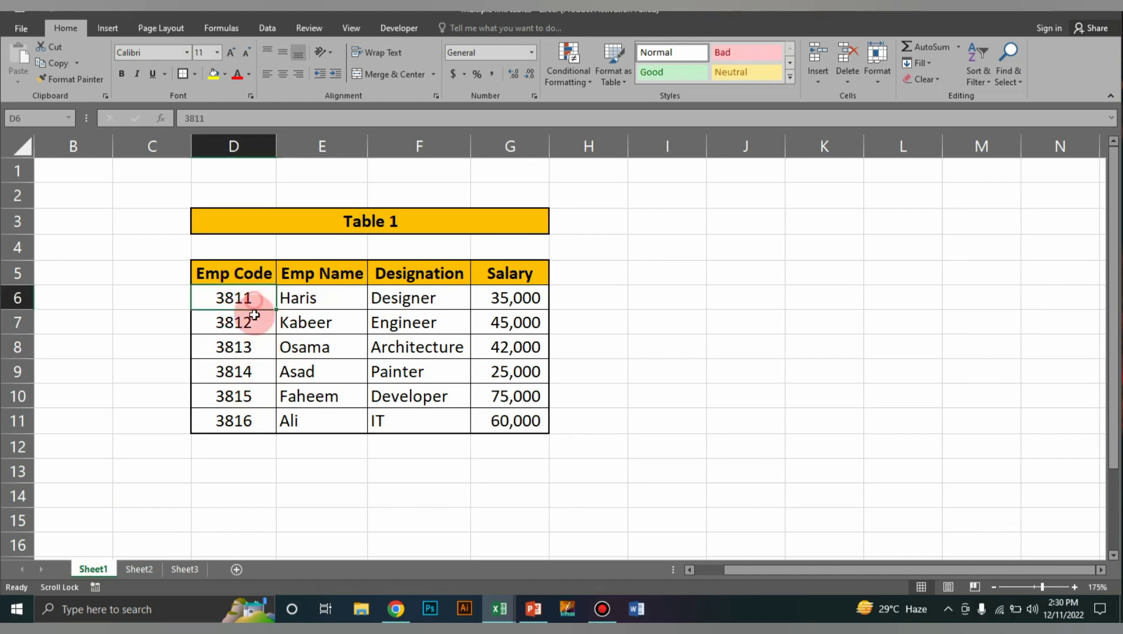
{"action": "left_click", "coordinate": [253, 424]}
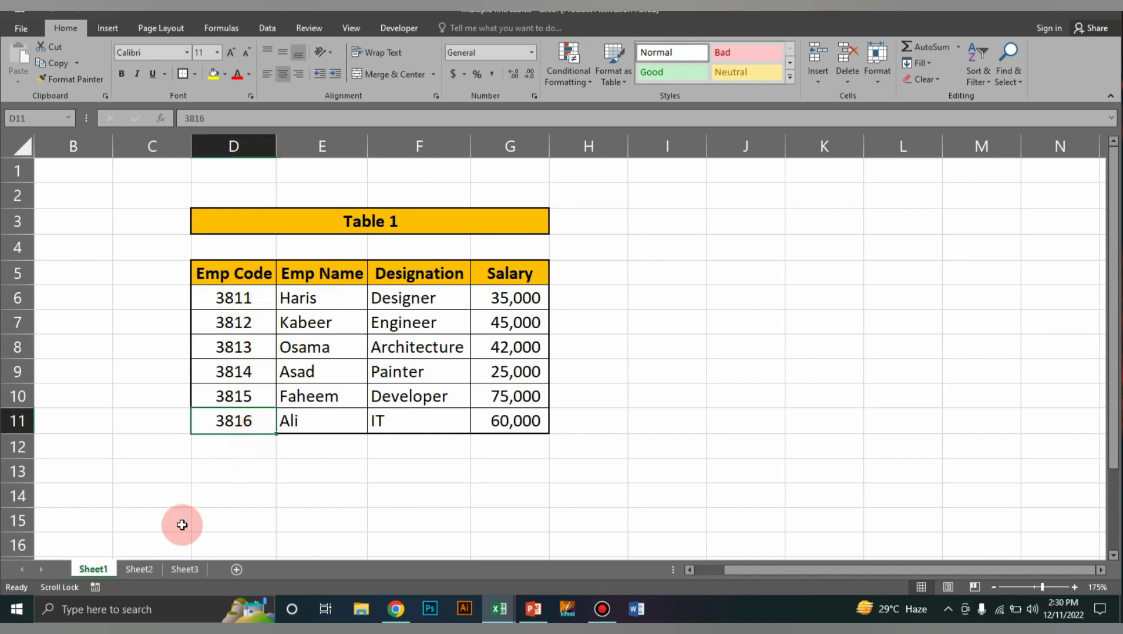
{"action": "left_click", "coordinate": [141, 570]}
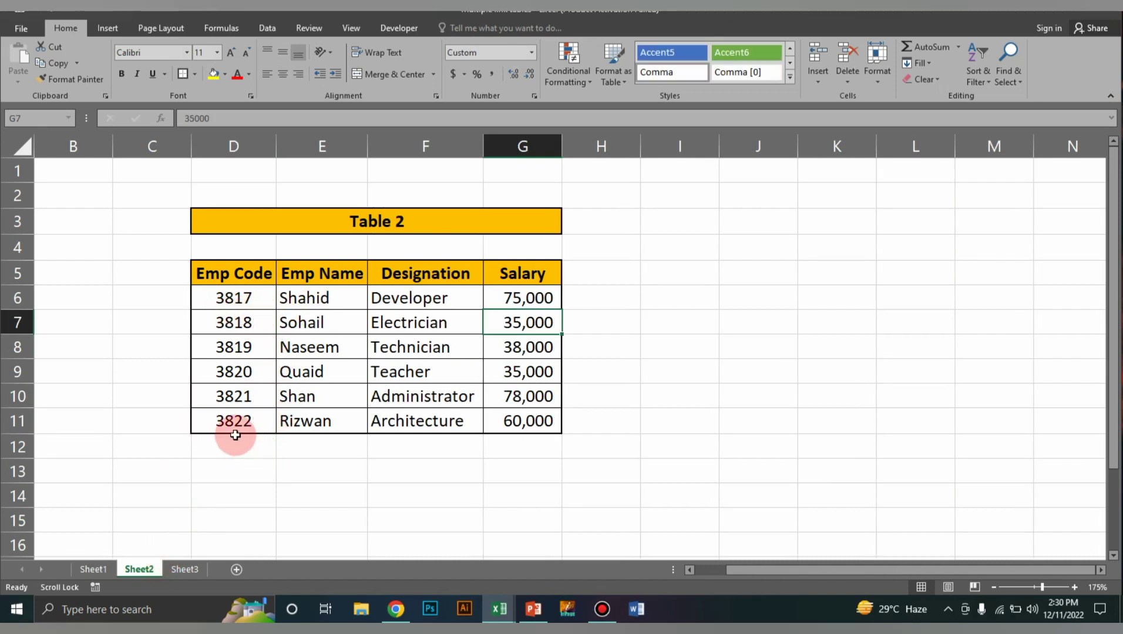
{"action": "left_click", "coordinate": [94, 570]}
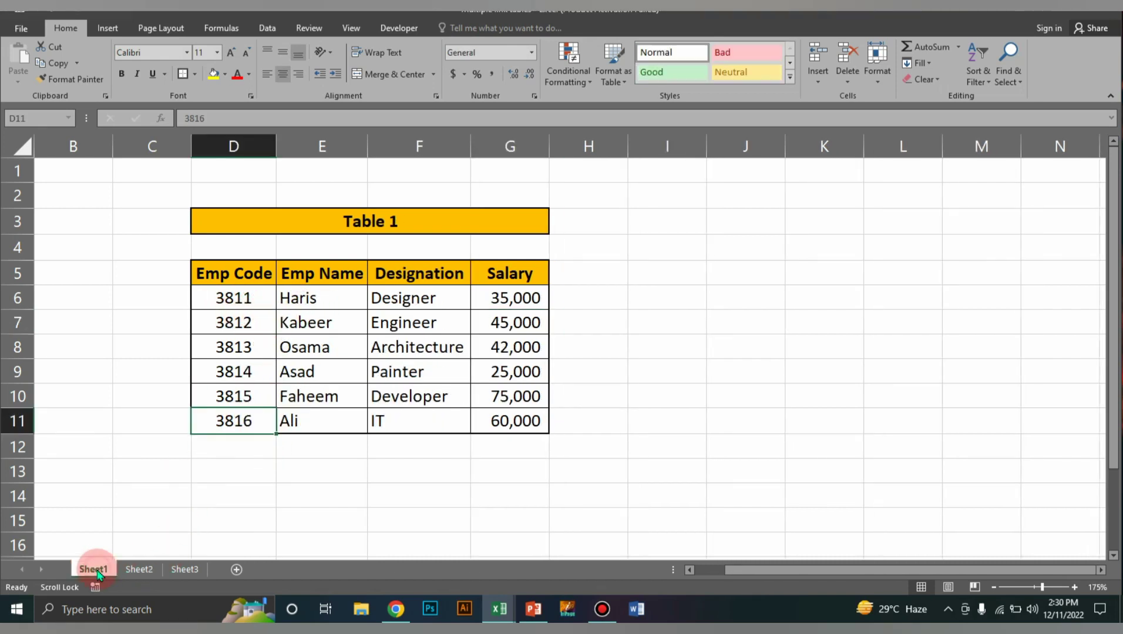
Step: Examine the Emp Code, Emp Name and Salary lookup layout on Sheet3 against the source tables on Sheet1 and Sheet2
{"action": "left_click", "coordinate": [186, 569]}
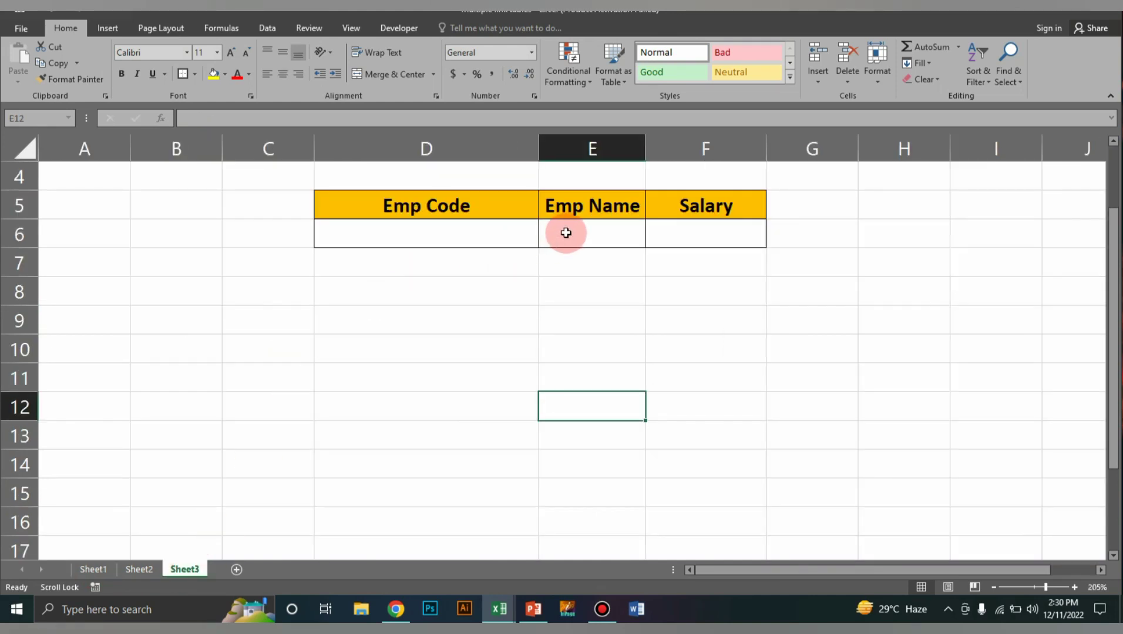
{"action": "left_click", "coordinate": [566, 237]}
{"action": "left_click", "coordinate": [700, 235]}
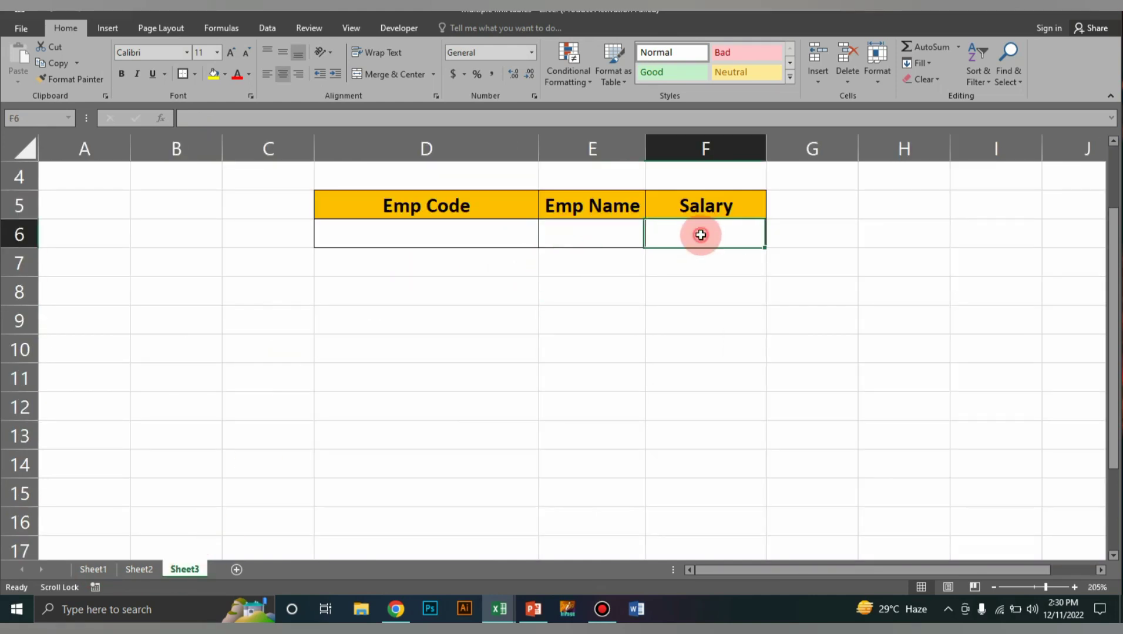
{"action": "left_click", "coordinate": [472, 241]}
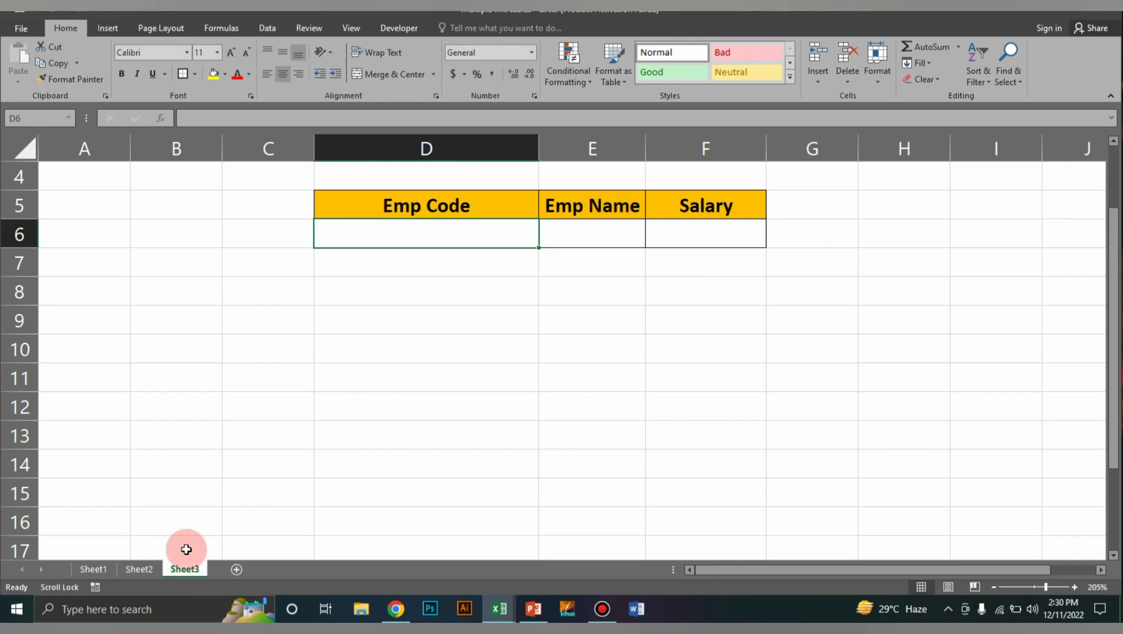
{"action": "left_click", "coordinate": [91, 571]}
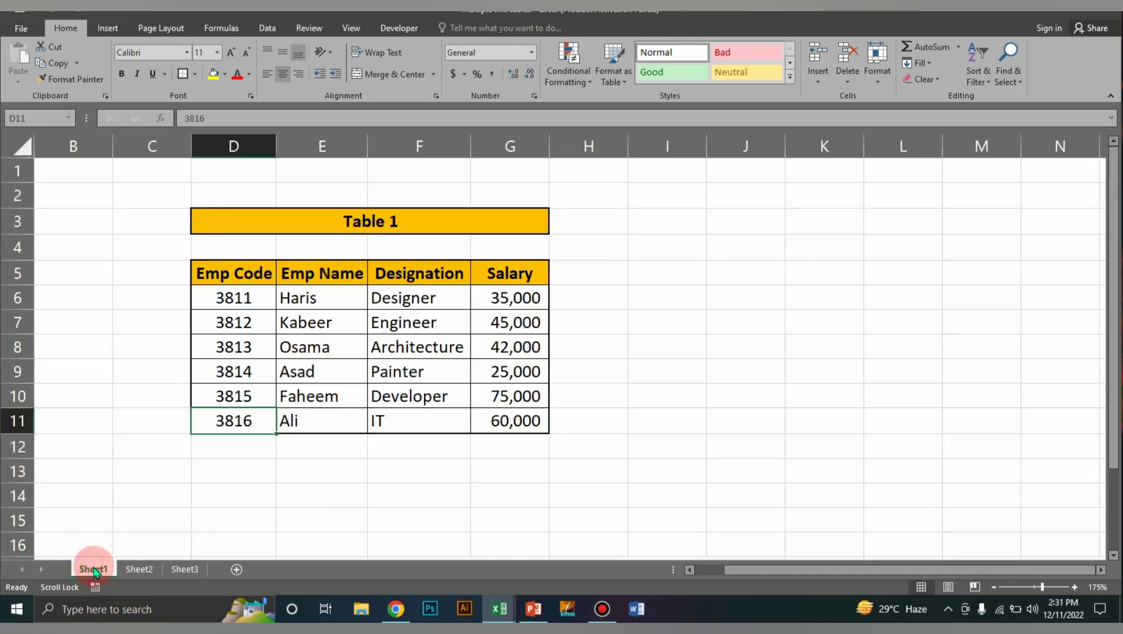
{"action": "left_click", "coordinate": [139, 570]}
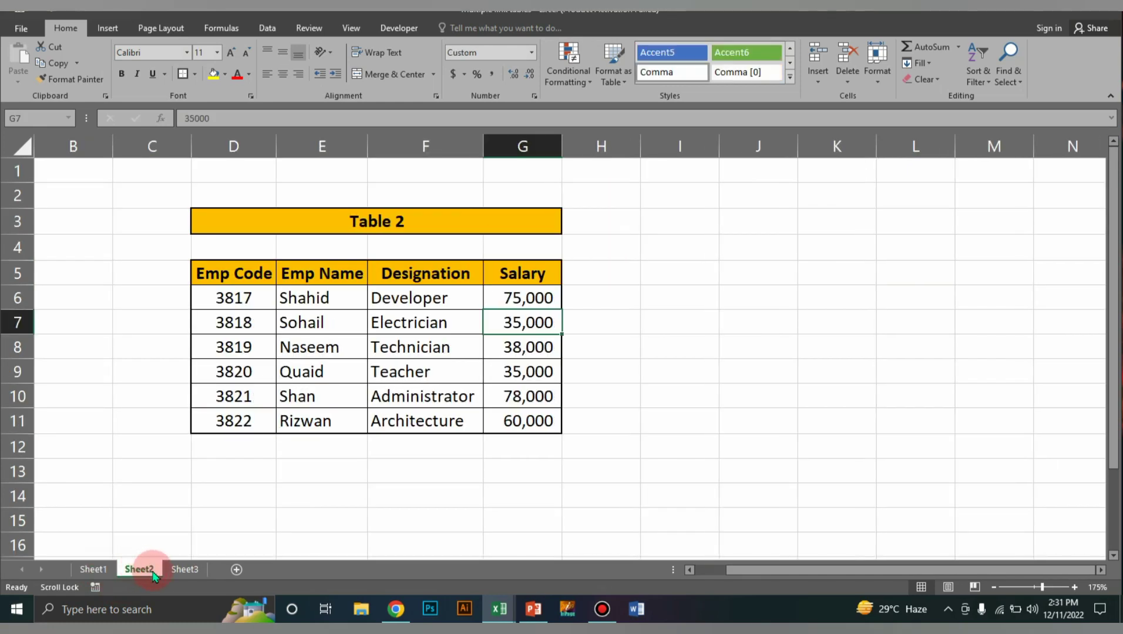
{"action": "left_click", "coordinate": [184, 570]}
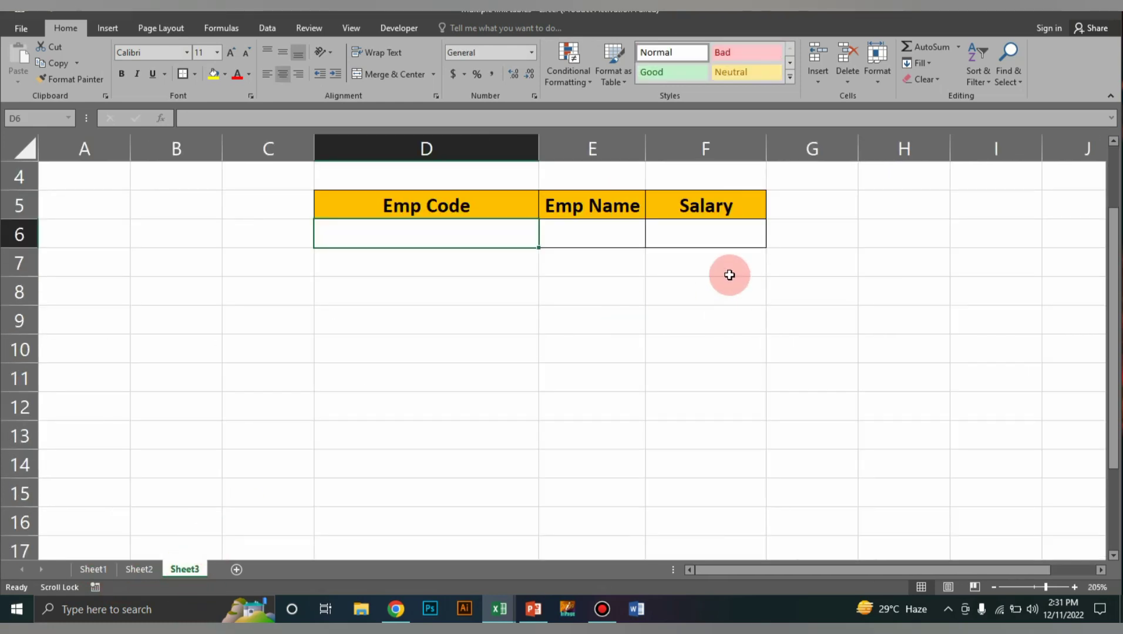
{"action": "left_click", "coordinate": [598, 232]}
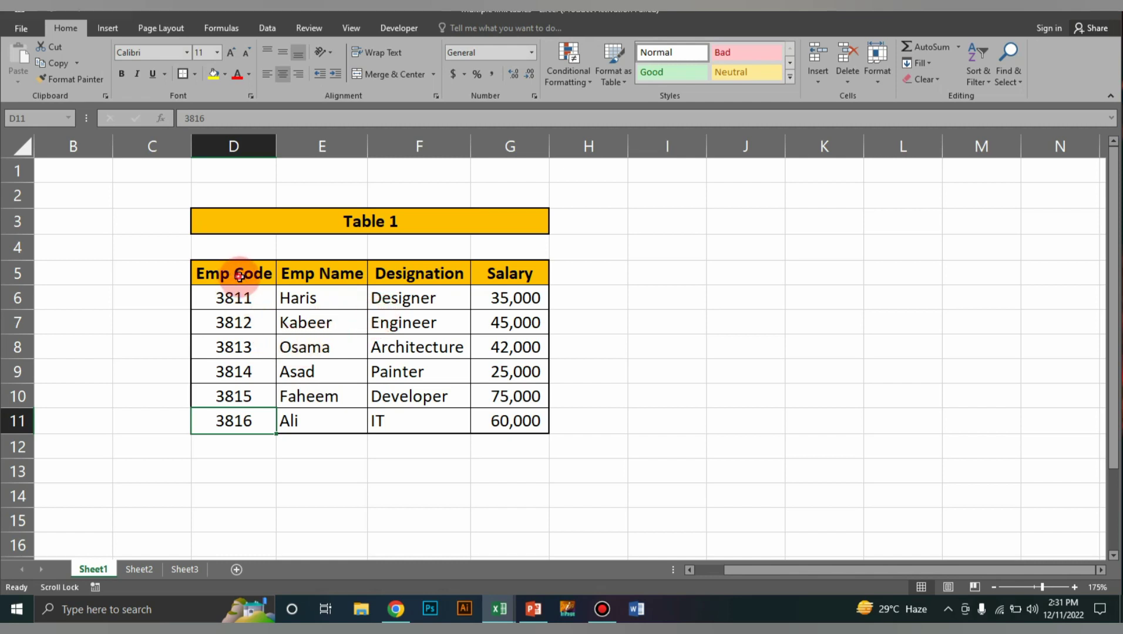
Step: Define the workbook-scoped name table1 for the Table 1 data on Sheet1, range D5:G11 including the headers
{"action": "left_click_drag", "start_coordinate": [240, 276], "coordinate": [514, 421]}
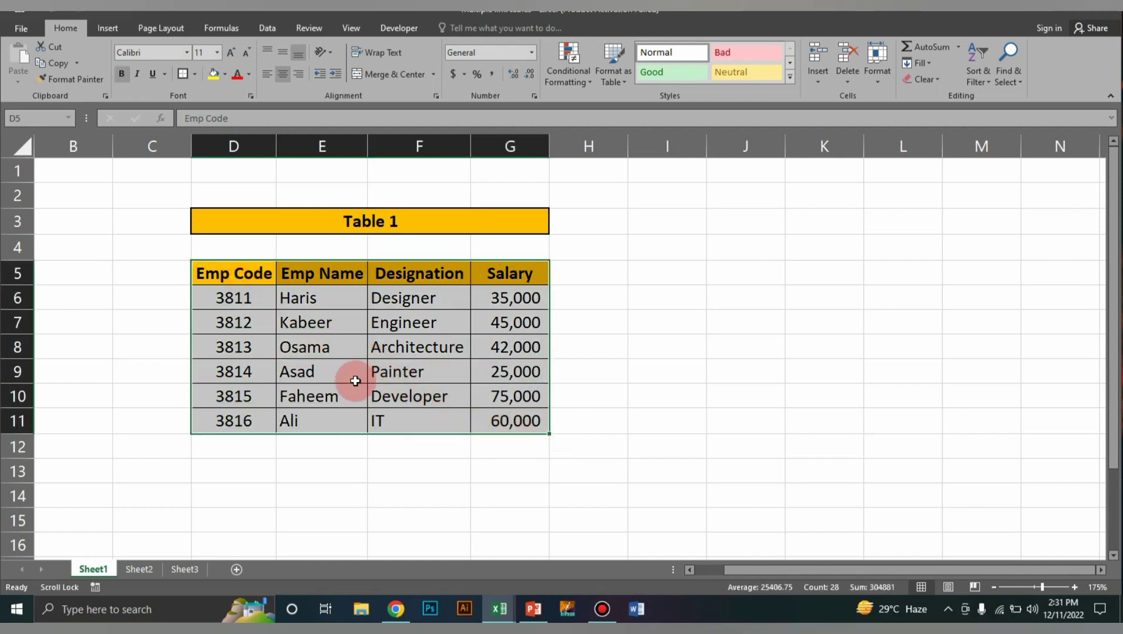
{"action": "left_click", "coordinate": [341, 348]}
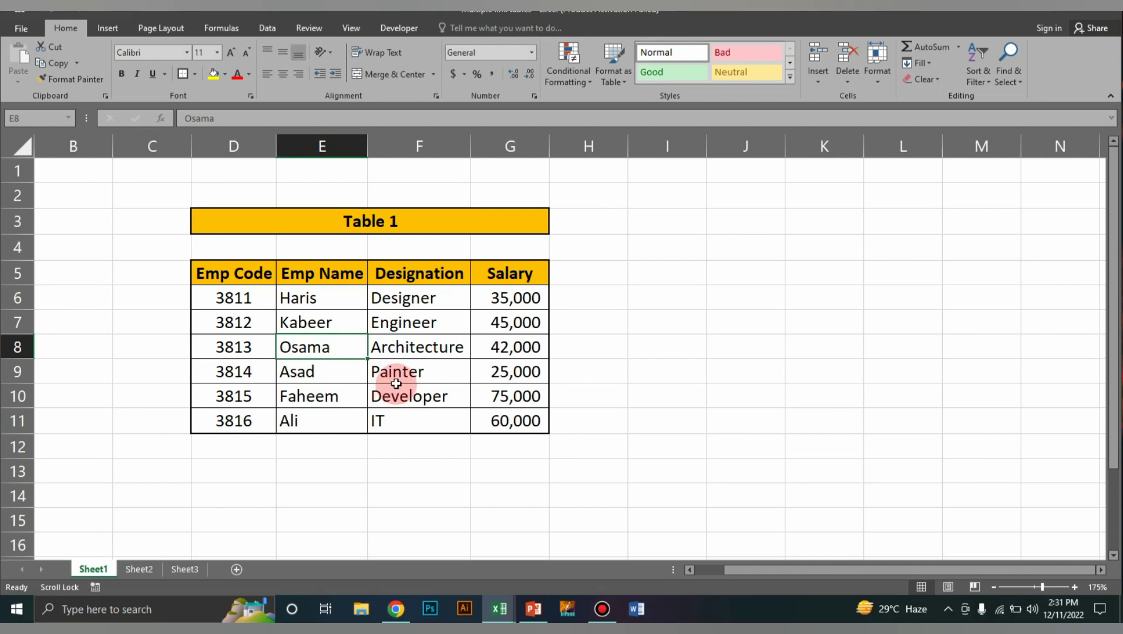
{"action": "key", "text": "ctrl+a"}
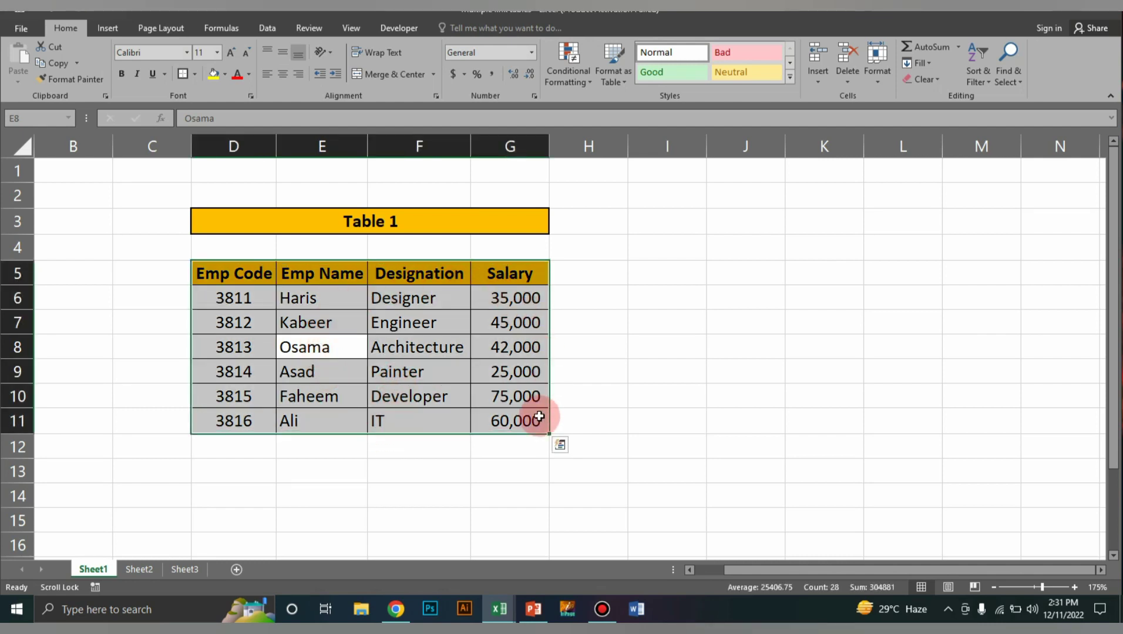
{"action": "left_click", "coordinate": [215, 27]}
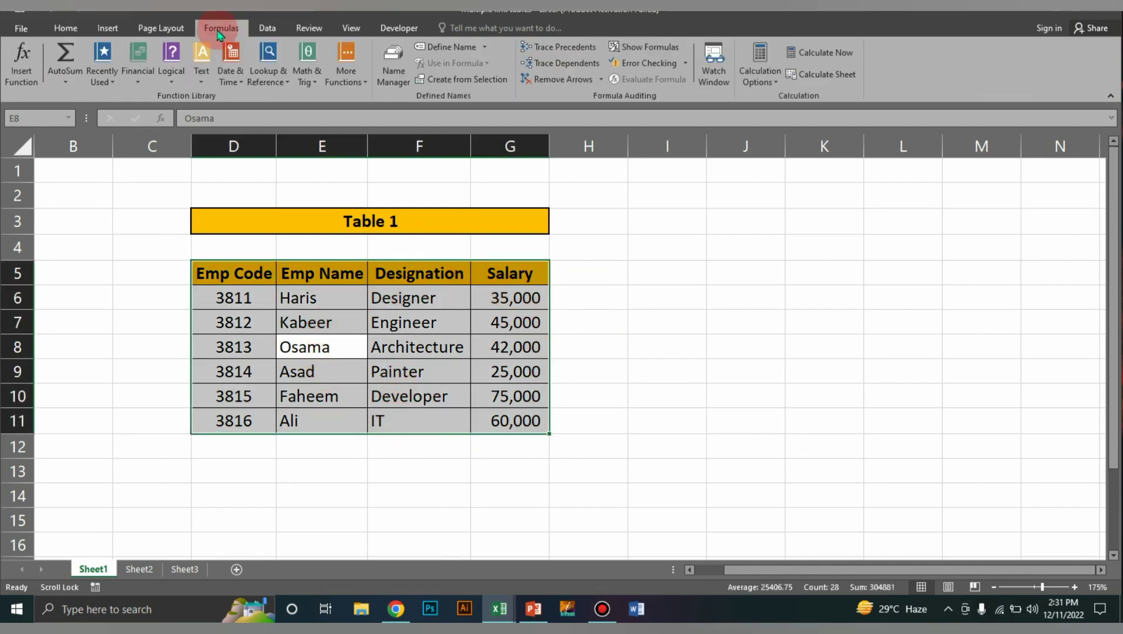
{"action": "left_click", "coordinate": [446, 48]}
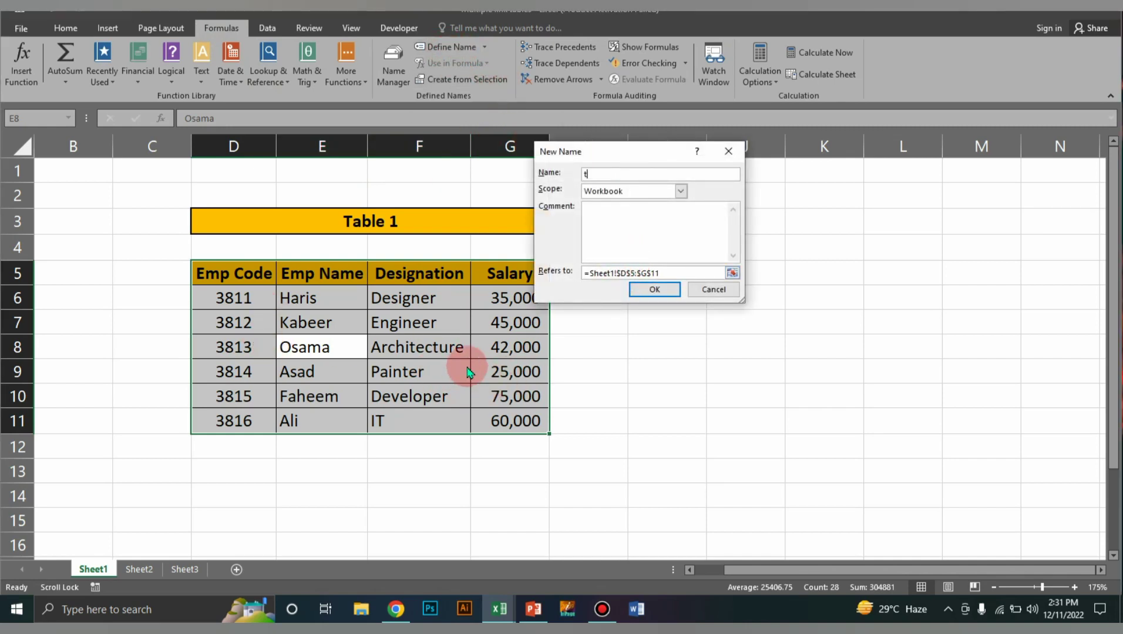
{"action": "type", "text": "table1"}
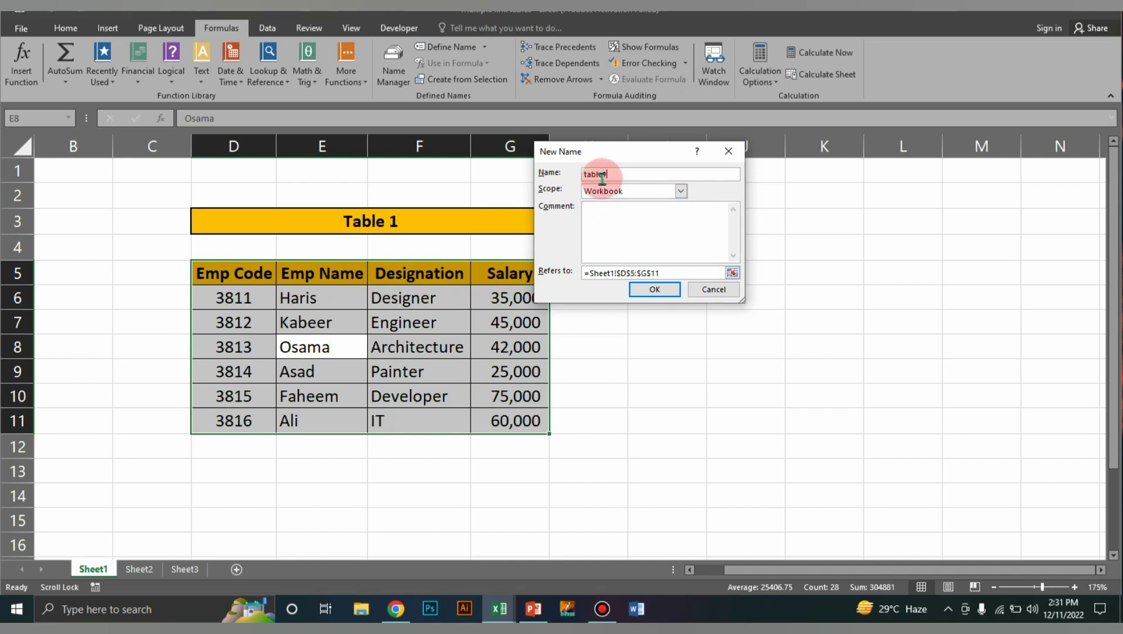
{"action": "left_click", "coordinate": [654, 290]}
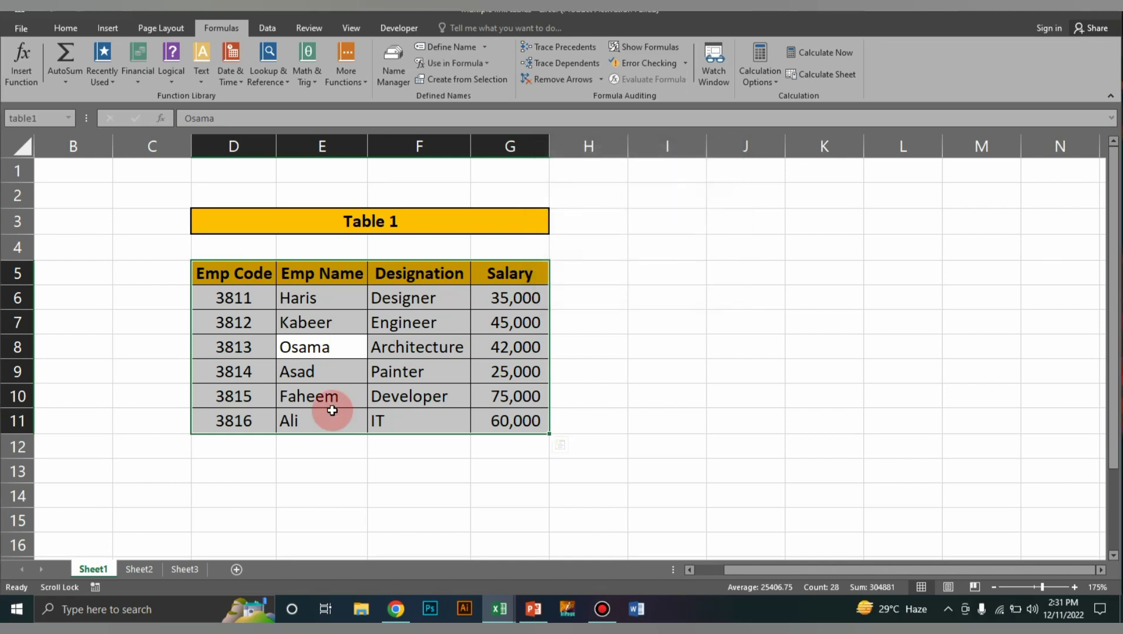
Step: Define the workbook-scoped name table2 for the Table 2 data on Sheet2, range D5:G11 including the headers
{"action": "left_click", "coordinate": [151, 570]}
{"action": "left_click", "coordinate": [327, 325]}
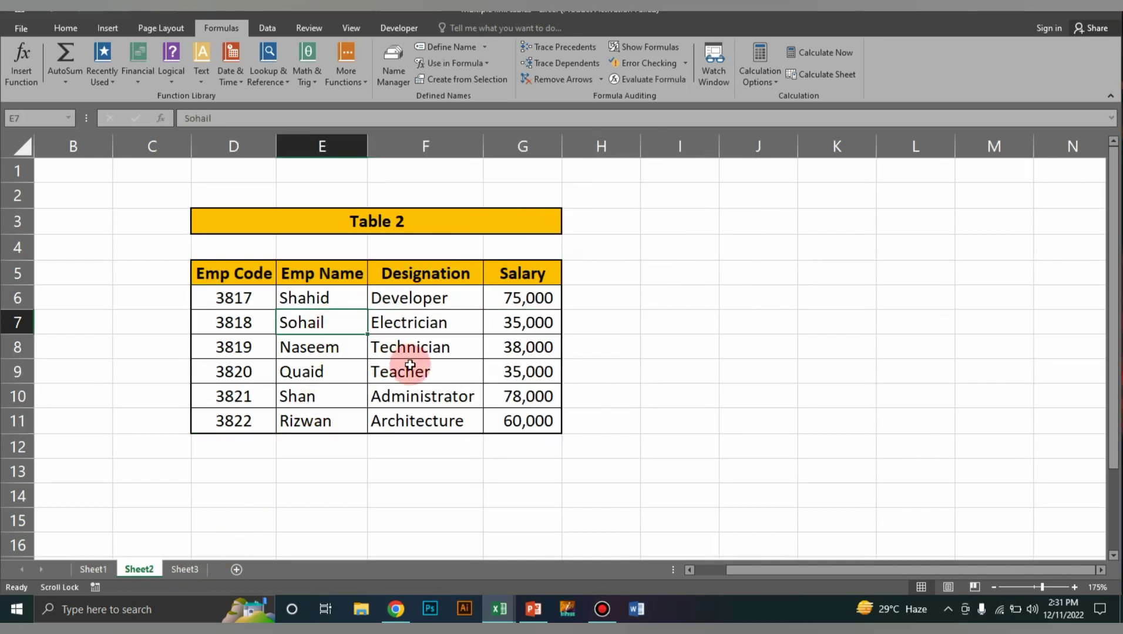
{"action": "key", "text": "ctrl+a"}
{"action": "left_click", "coordinate": [451, 46]}
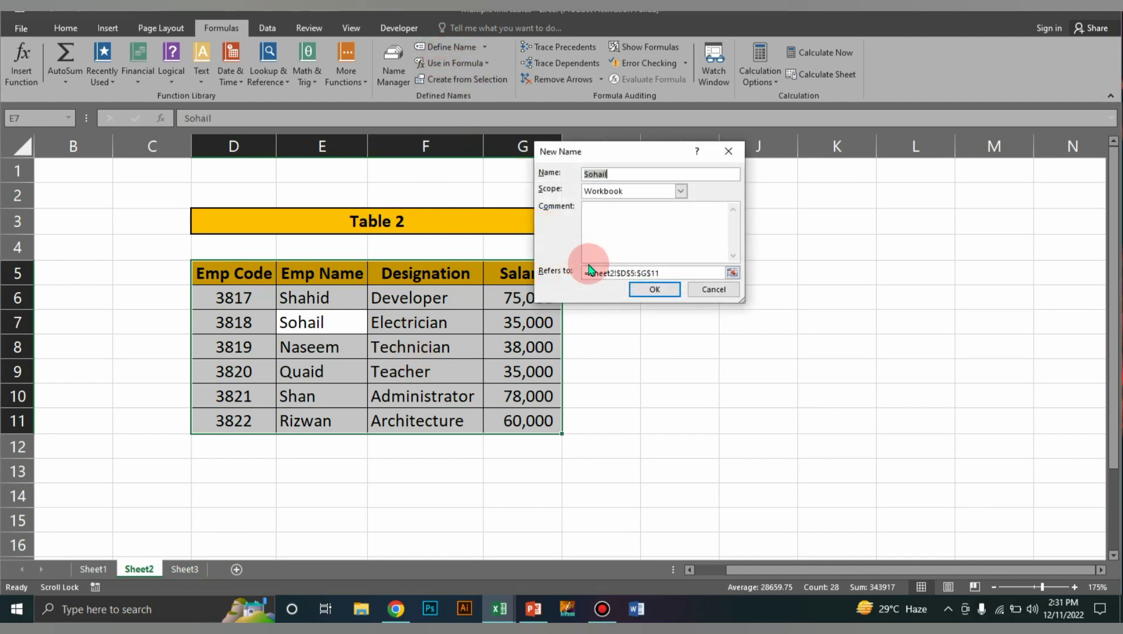
{"action": "left_click", "coordinate": [630, 230]}
{"action": "type", "text": "tab"}
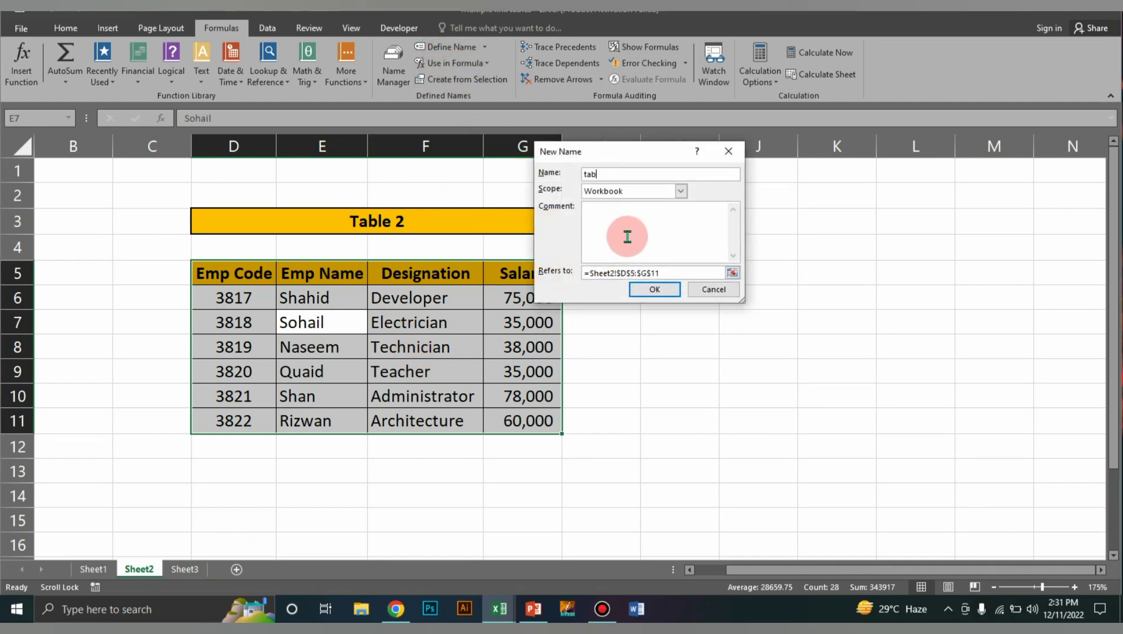
{"action": "type", "text": "le"}
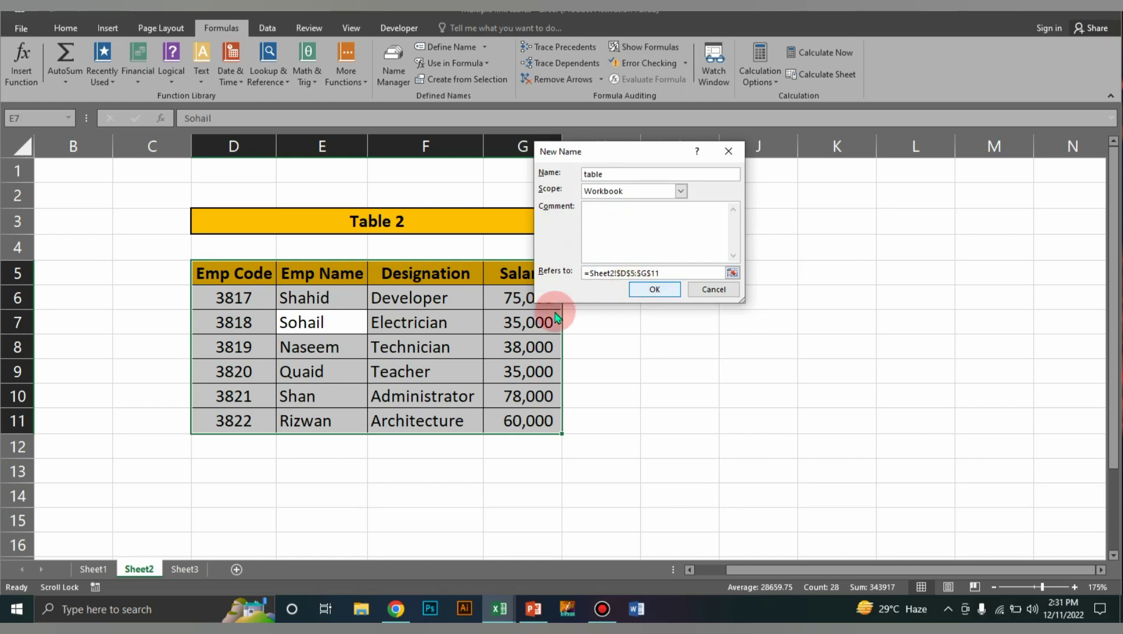
{"action": "type", "text": "2"}
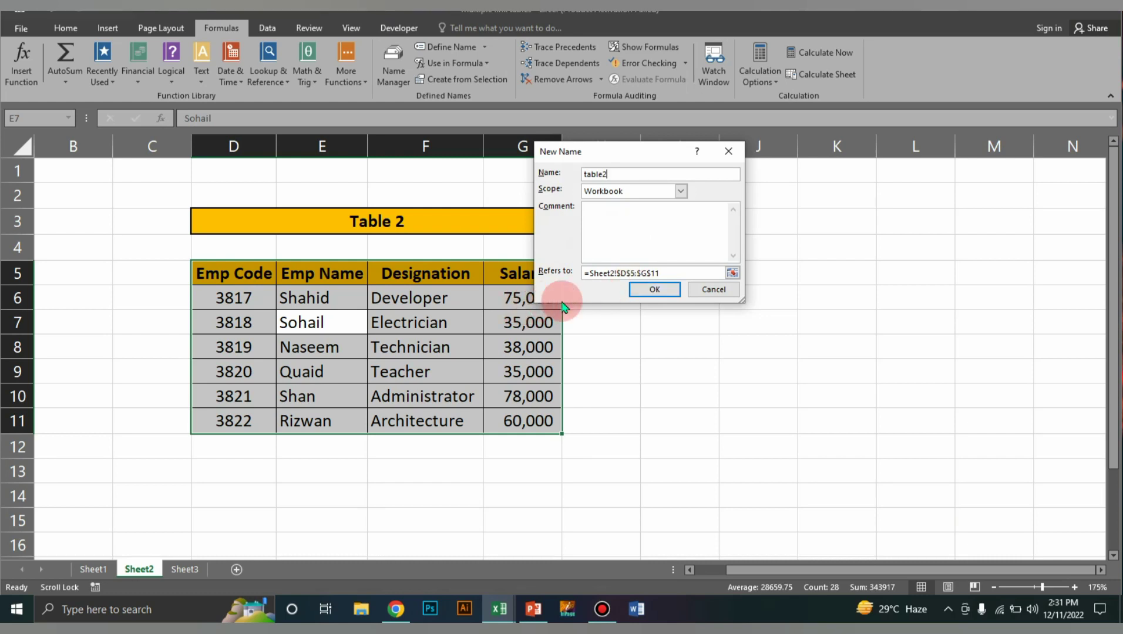
{"action": "left_click", "coordinate": [657, 289]}
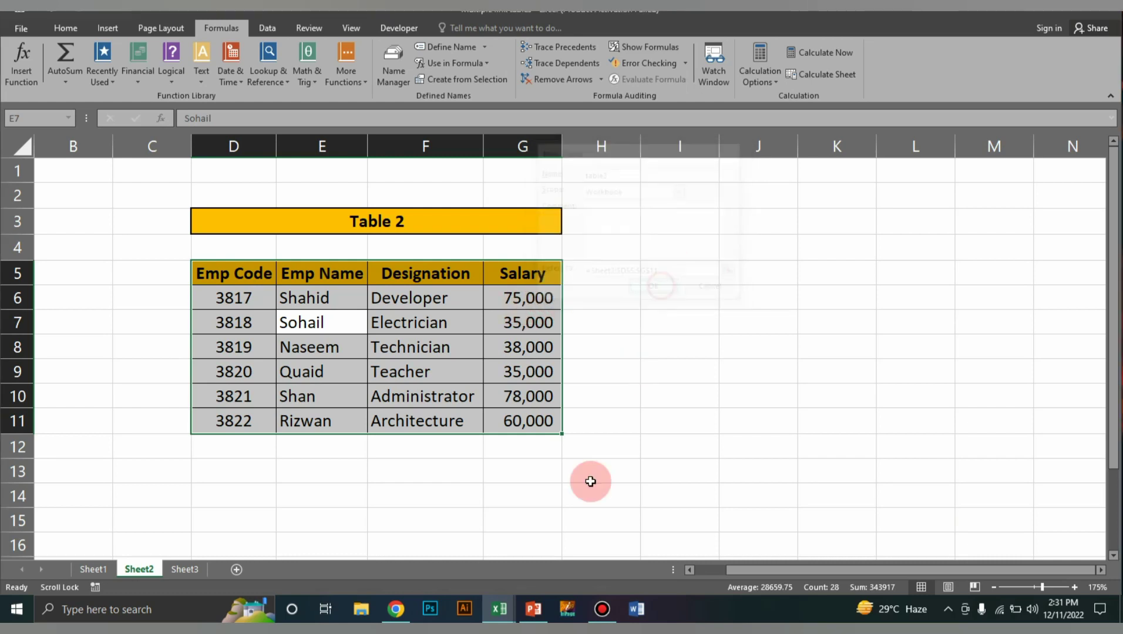
{"action": "left_click", "coordinate": [179, 570]}
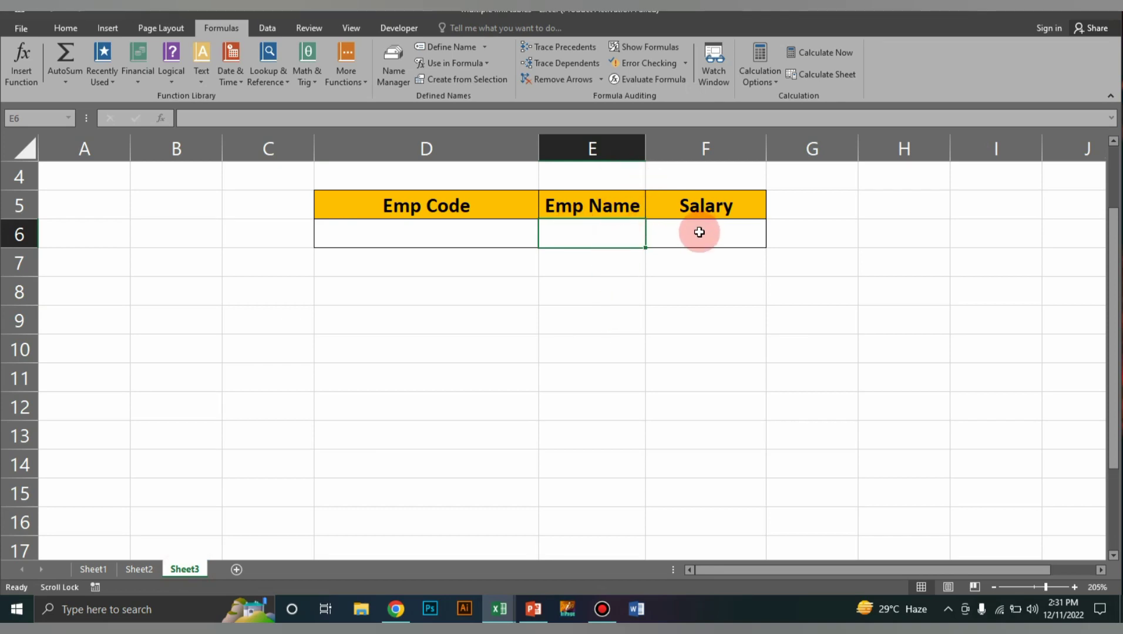
{"action": "type", "text": "=vlookup"}
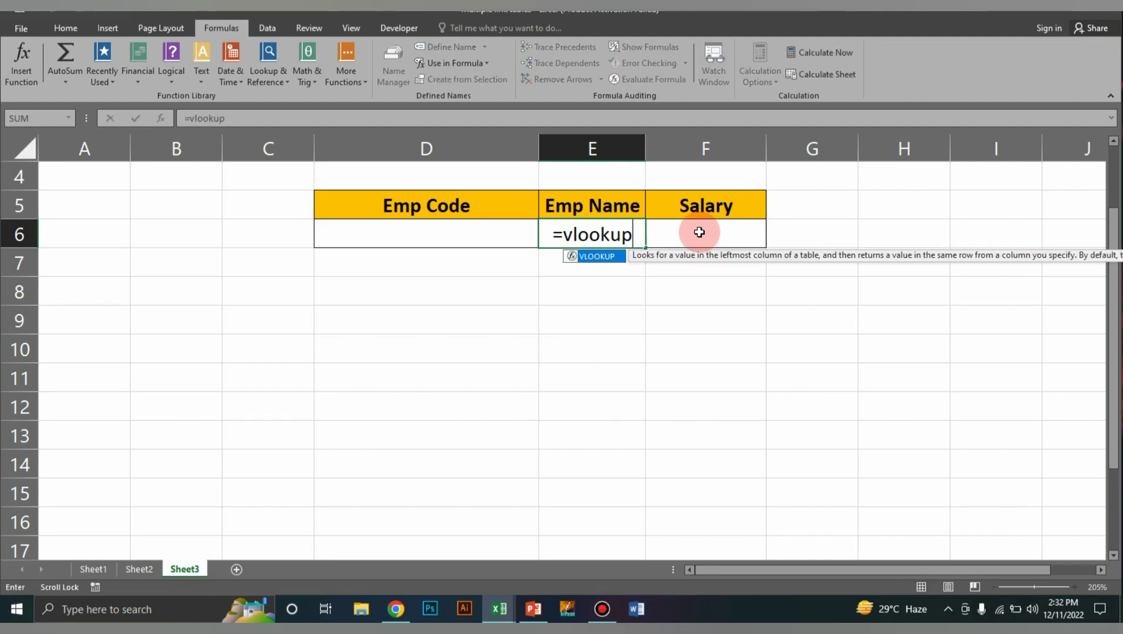
{"action": "key", "text": "BackSpace"}
{"action": "key", "text": "BackSpace"}
{"action": "key", "text": "BackSpace"}
{"action": "key", "text": "BackSpace"}
{"action": "key", "text": "BackSpace"}
{"action": "key", "text": "BackSpace"}
{"action": "key", "text": "BackSpace"}
{"action": "key", "text": "BackSpace"}
{"action": "key", "text": "Return"}
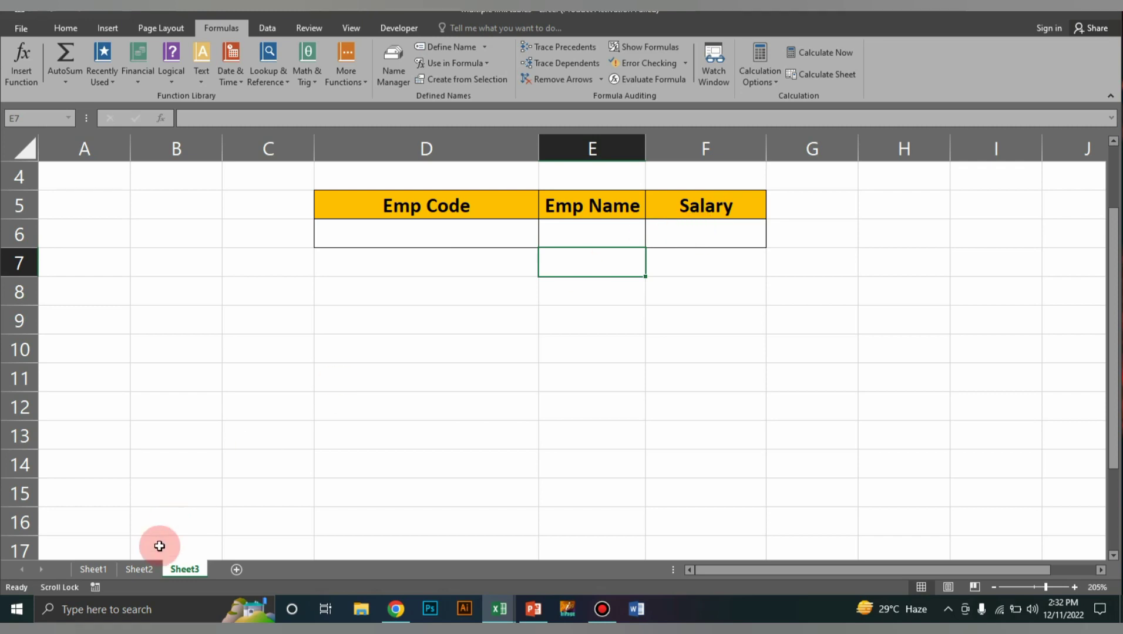
Step: Check the first and last employee codes of Table 1 on Sheet1 and Table 2 on Sheet2
{"action": "left_click", "coordinate": [93, 570]}
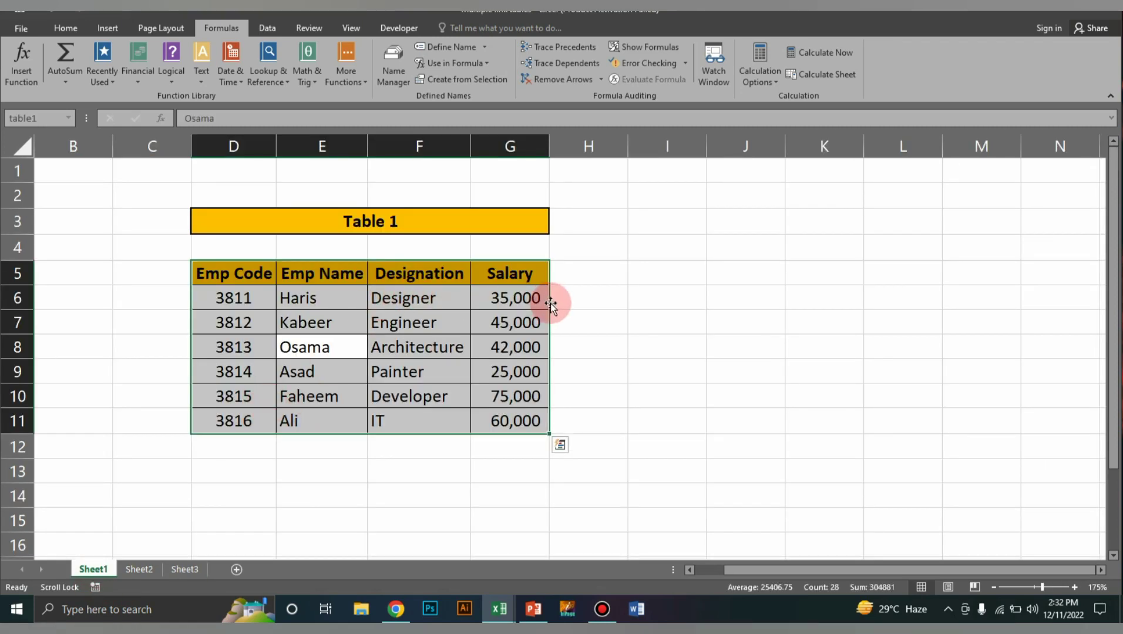
{"action": "left_click", "coordinate": [251, 298]}
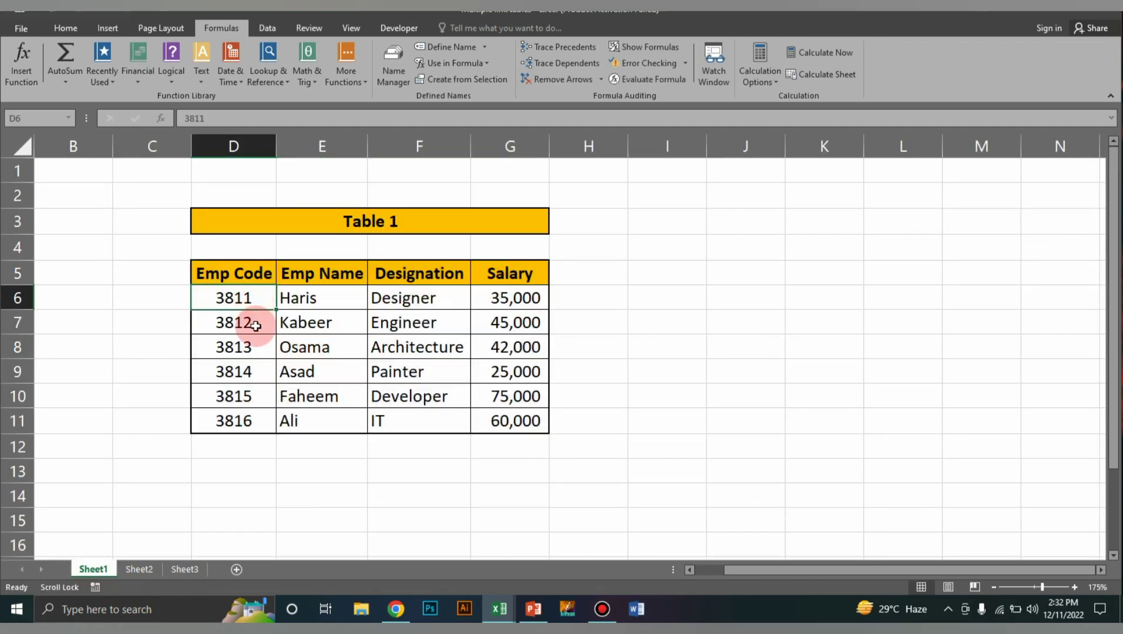
{"action": "left_click", "coordinate": [248, 421]}
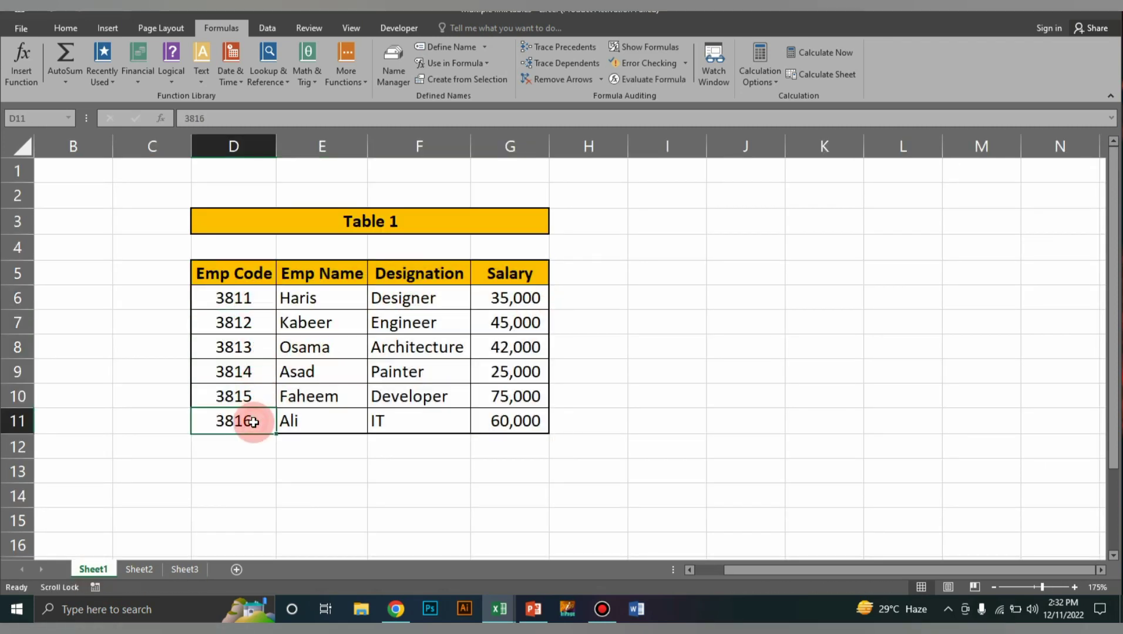
{"action": "left_click", "coordinate": [151, 569]}
{"action": "left_click", "coordinate": [293, 322]}
{"action": "left_click", "coordinate": [250, 298]}
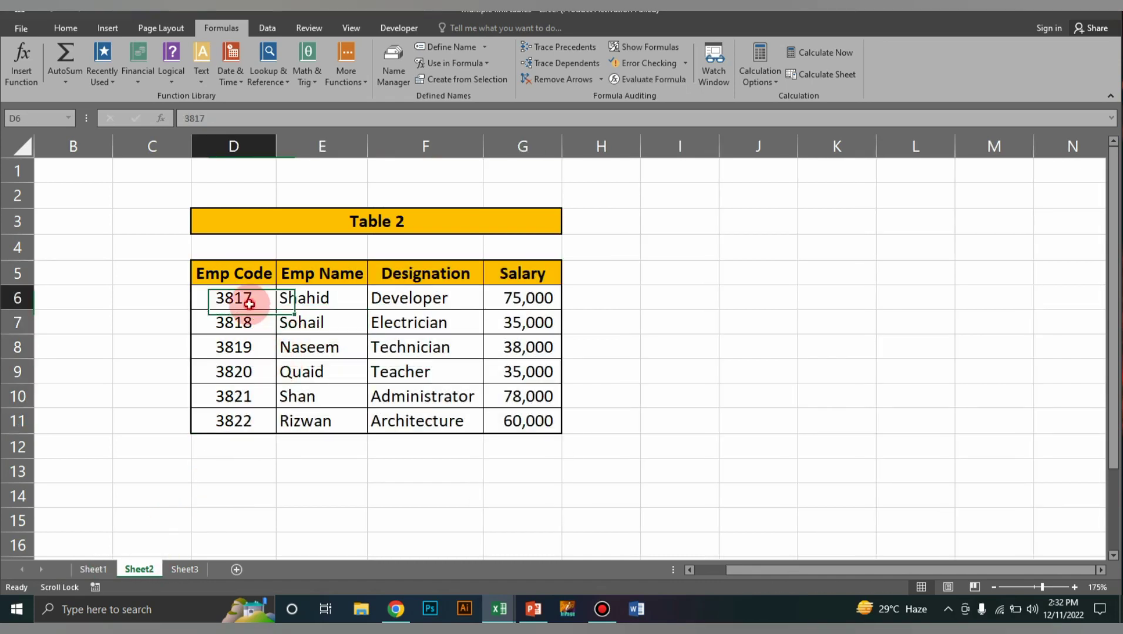
{"action": "left_click", "coordinate": [253, 421]}
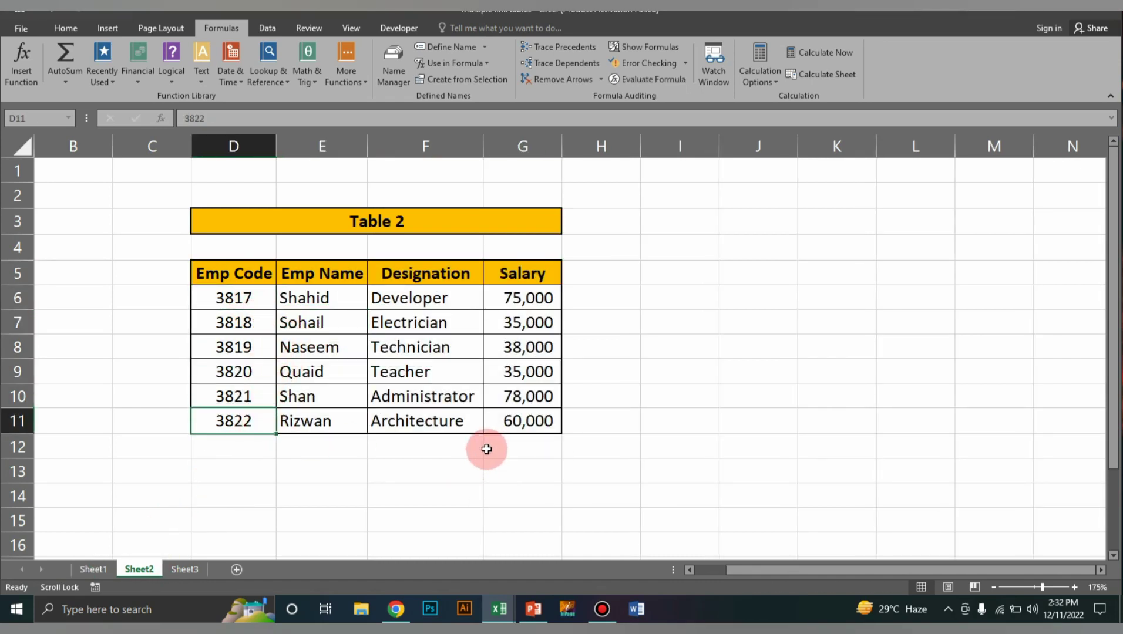
Step: Compare the Emp Name and Salary headers of the Sheet3 lookup form with the matching columns of Table 1 on Sheet1
{"action": "left_click", "coordinate": [187, 570]}
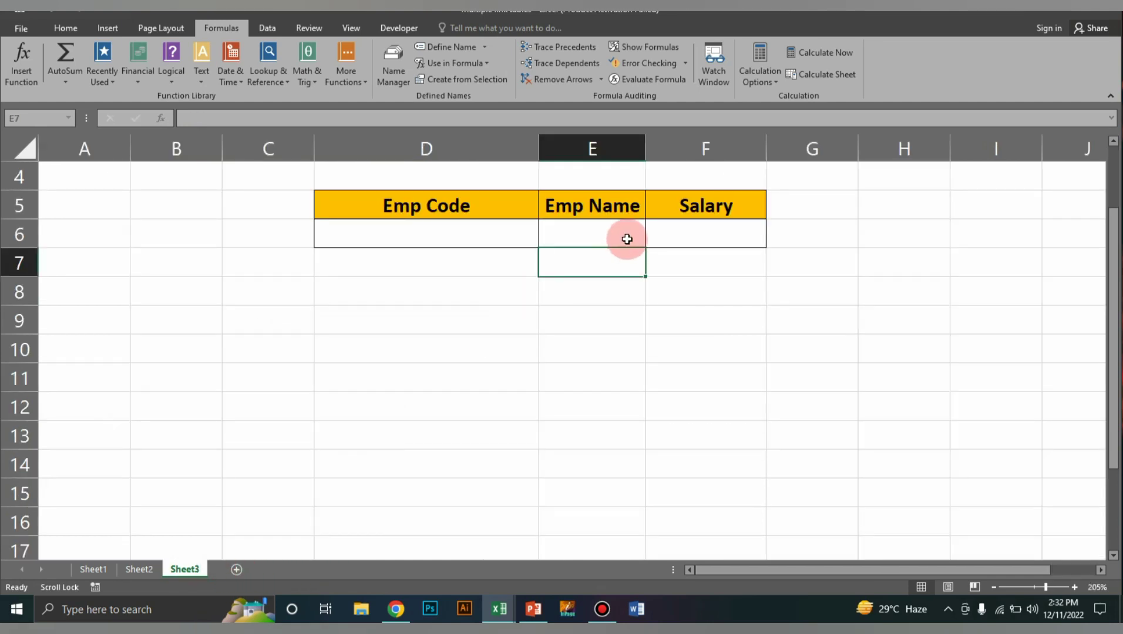
{"action": "left_click", "coordinate": [615, 208]}
{"action": "left_click", "coordinate": [665, 222]}
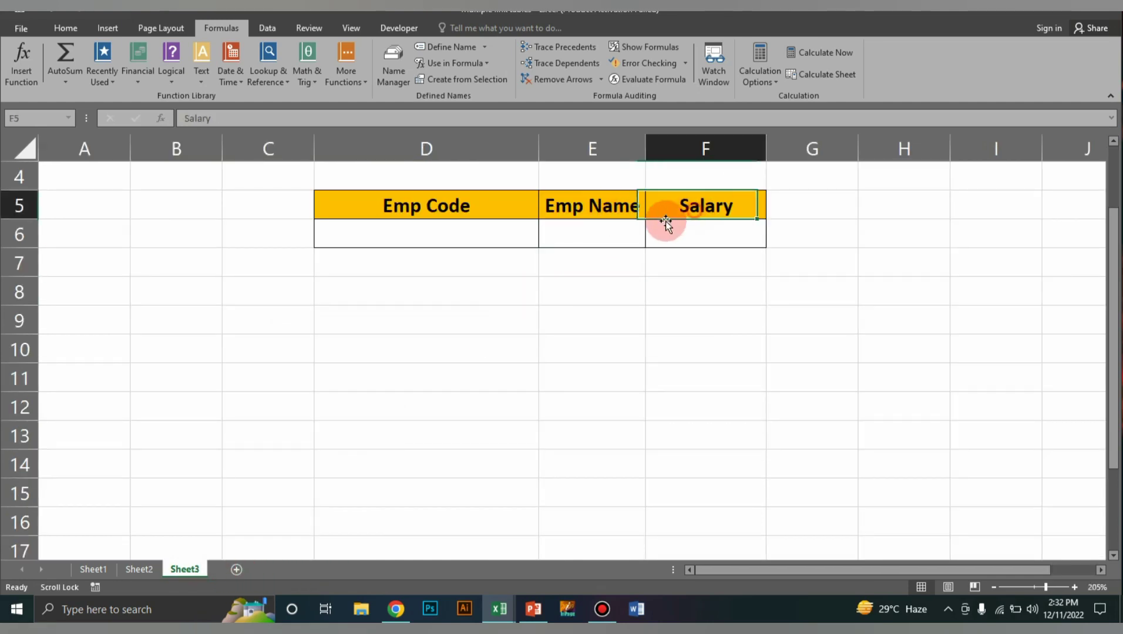
{"action": "left_click", "coordinate": [92, 569]}
{"action": "left_click", "coordinate": [342, 280]}
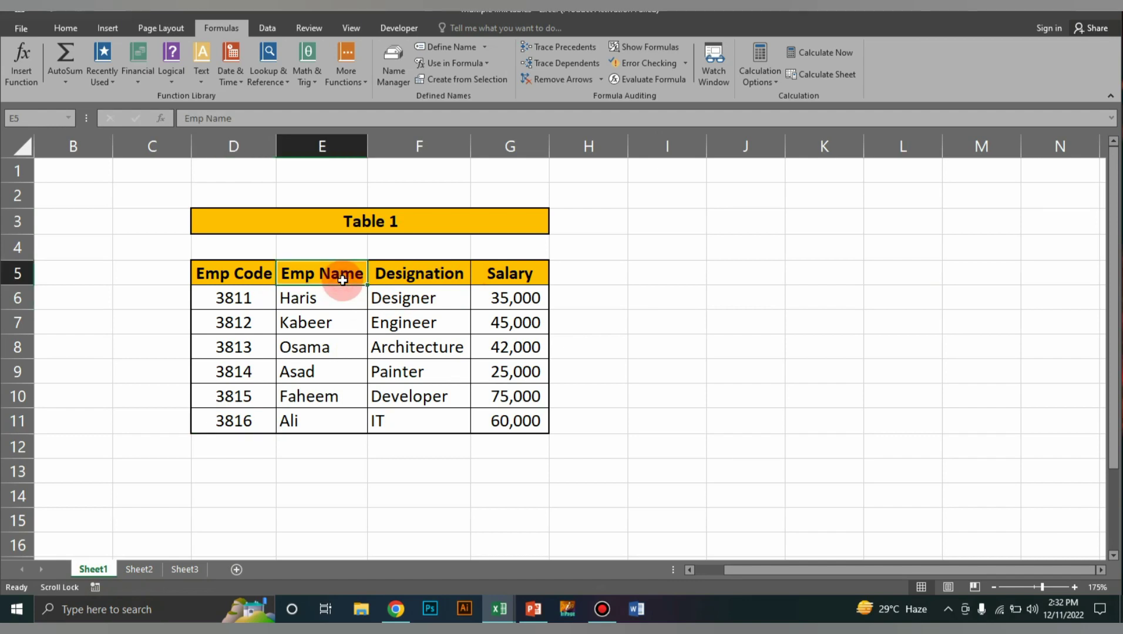
{"action": "left_click", "coordinate": [502, 282]}
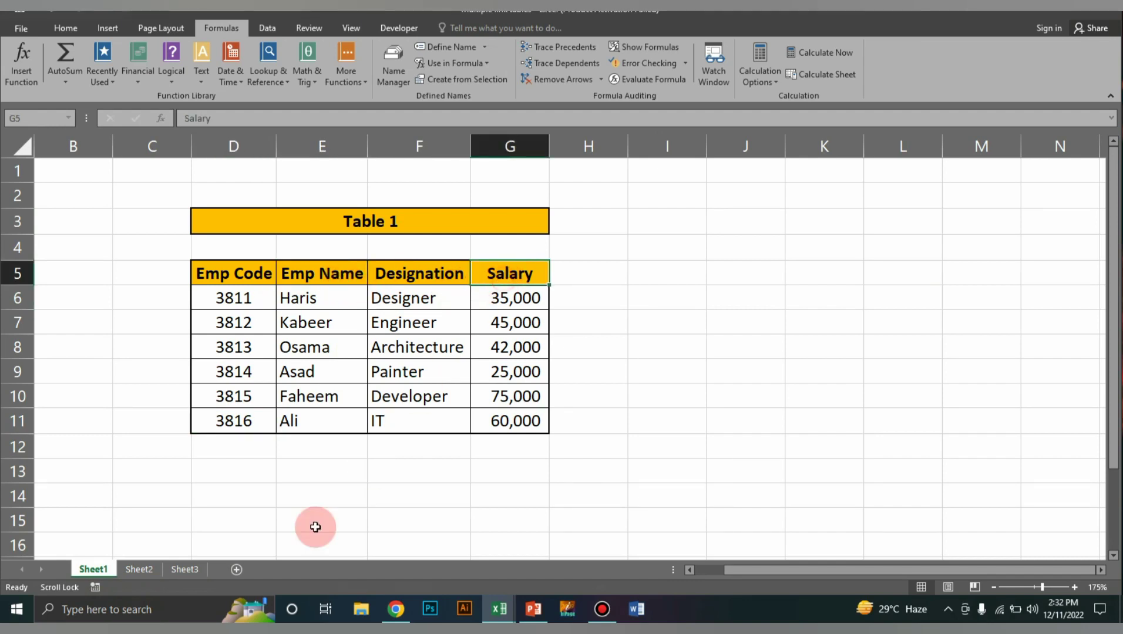
Step: Start a VLOOKUP formula in the Emp Name cell E6 on Sheet3, using D6 as the lookup value
{"action": "left_click", "coordinate": [186, 573]}
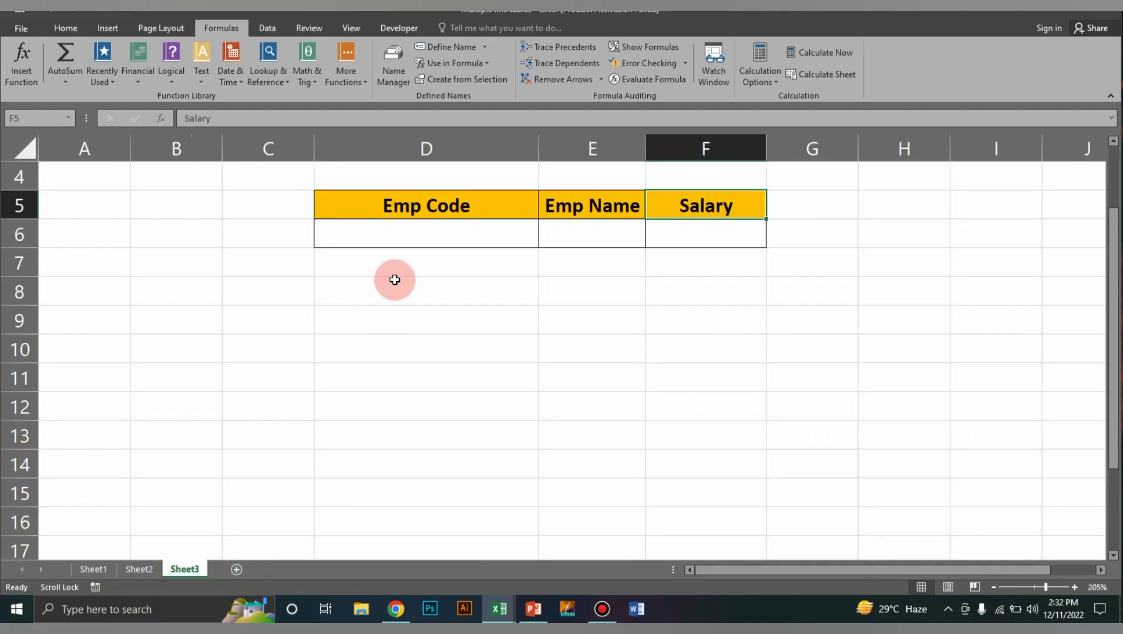
{"action": "left_click", "coordinate": [574, 237]}
{"action": "type", "text": "=v"}
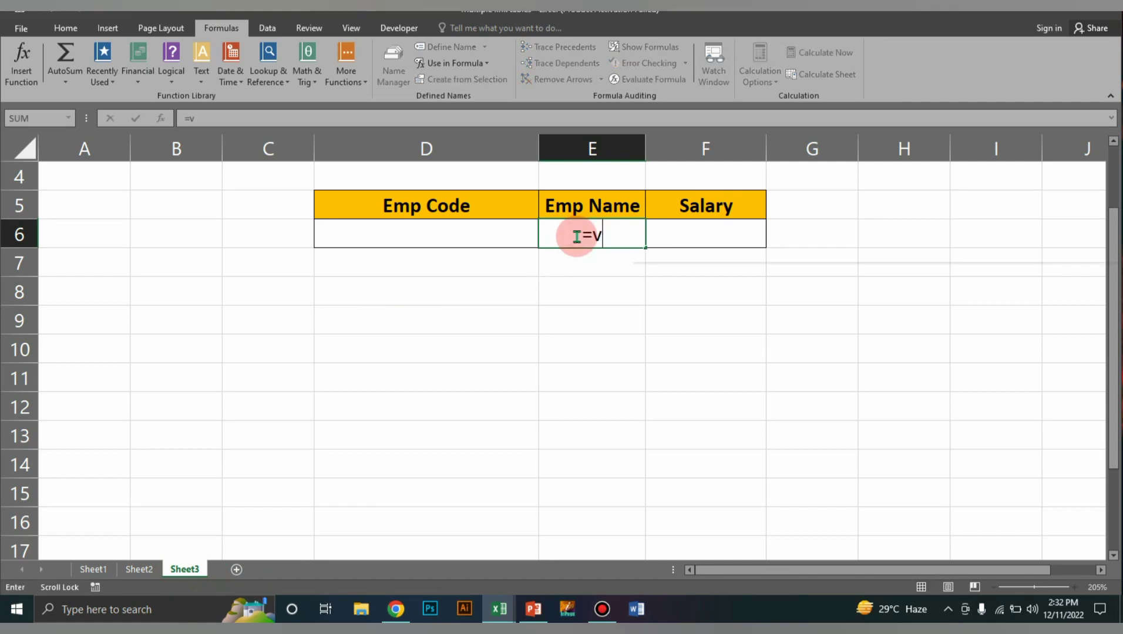
{"action": "type", "text": "lookup("}
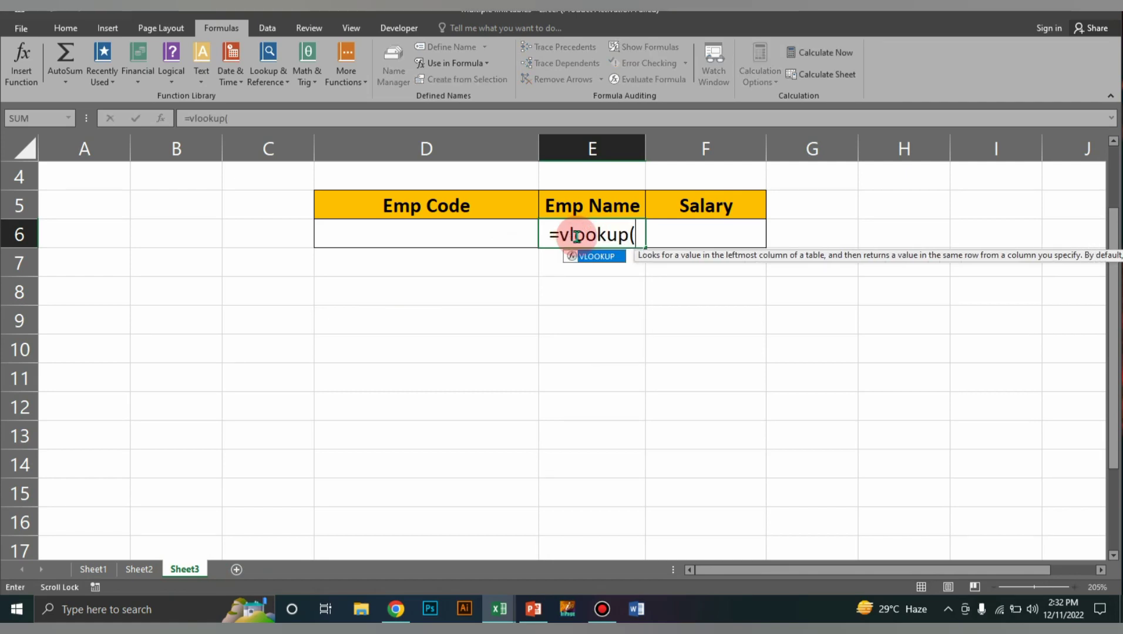
{"action": "left_click", "coordinate": [412, 238]}
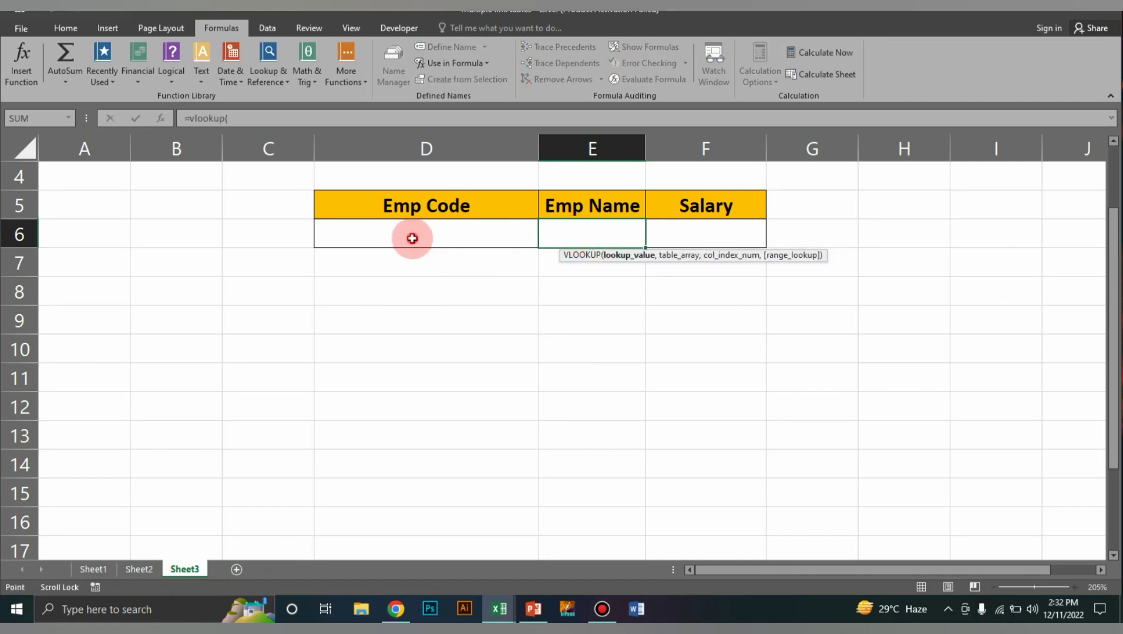
{"action": "type", "text": ","}
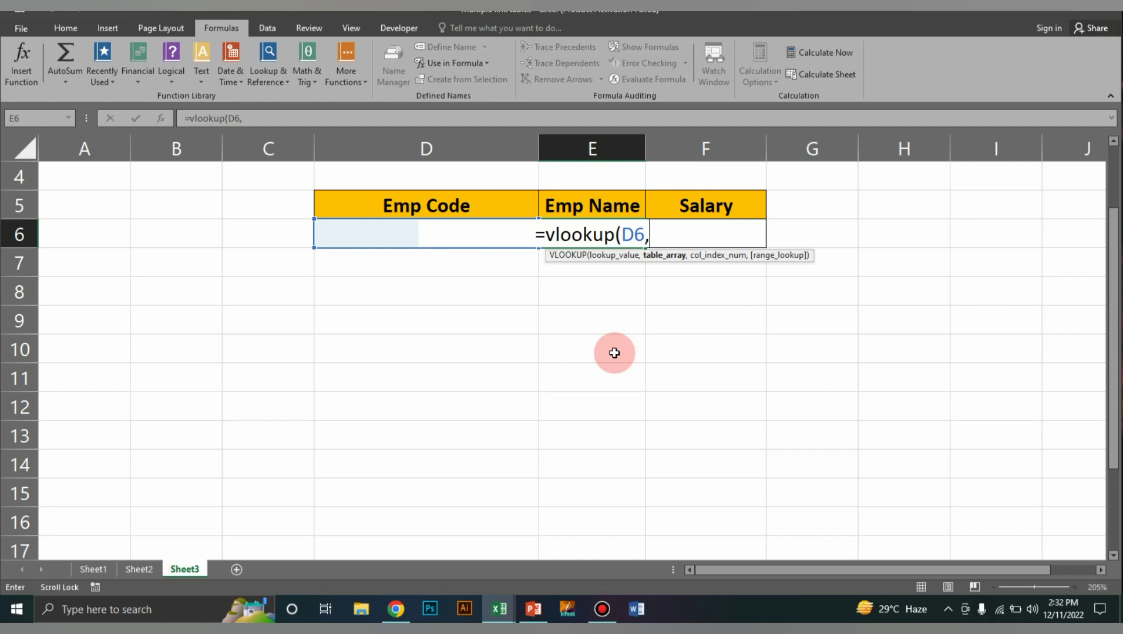
Step: Enter IF(D6<=3816,table1,table2) as the table array of the VLOOKUP in E6
{"action": "type", "text": "if"}
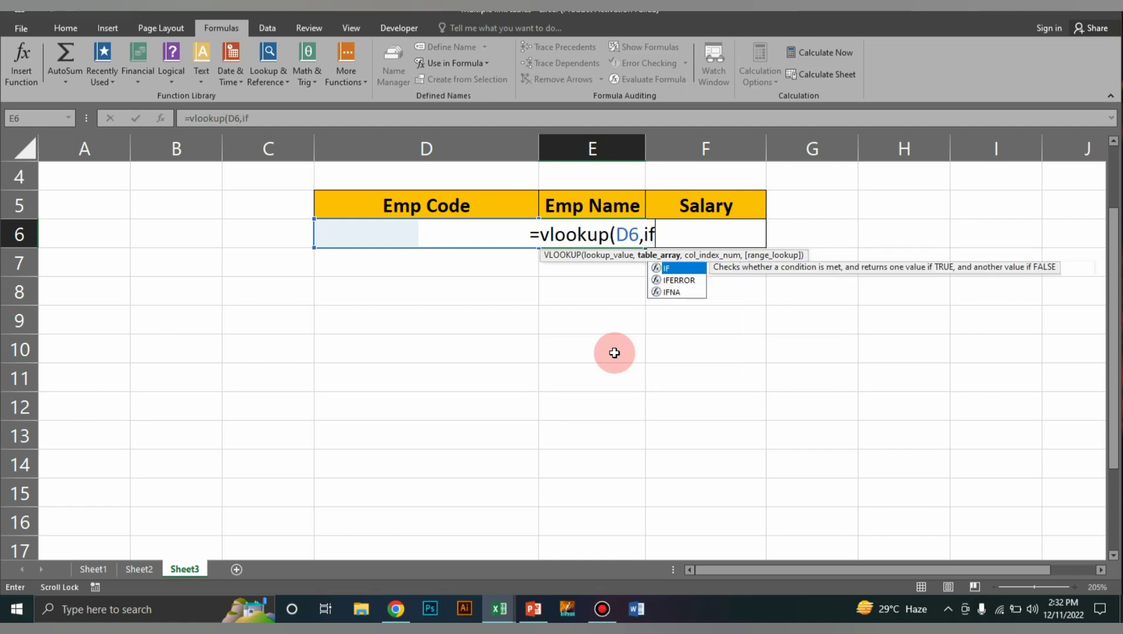
{"action": "type", "text": "("}
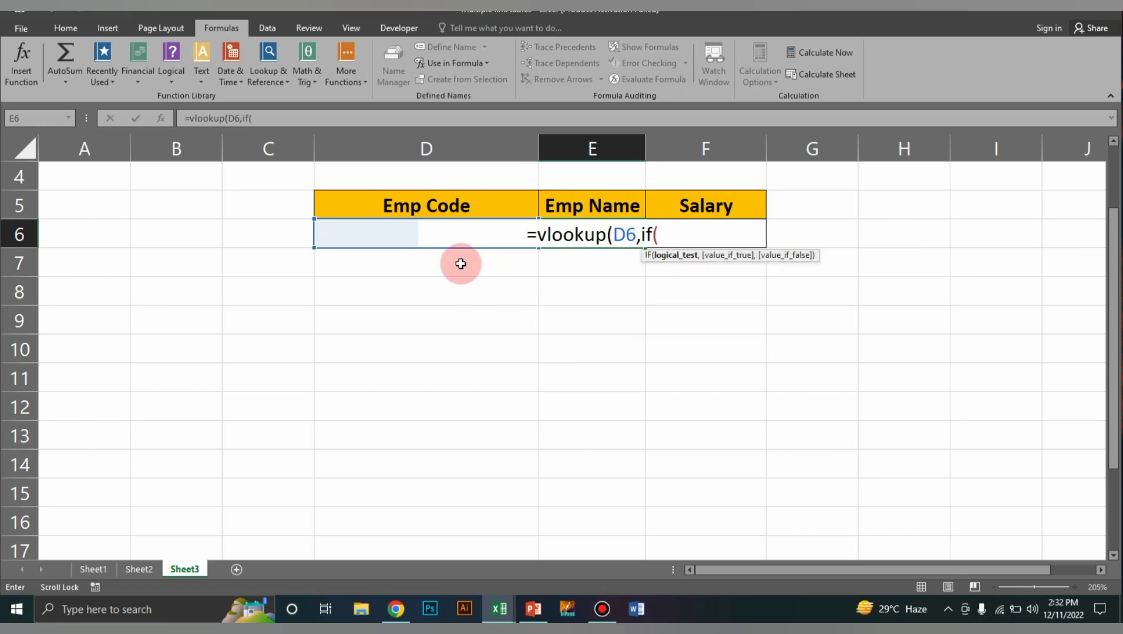
{"action": "left_click", "coordinate": [337, 237]}
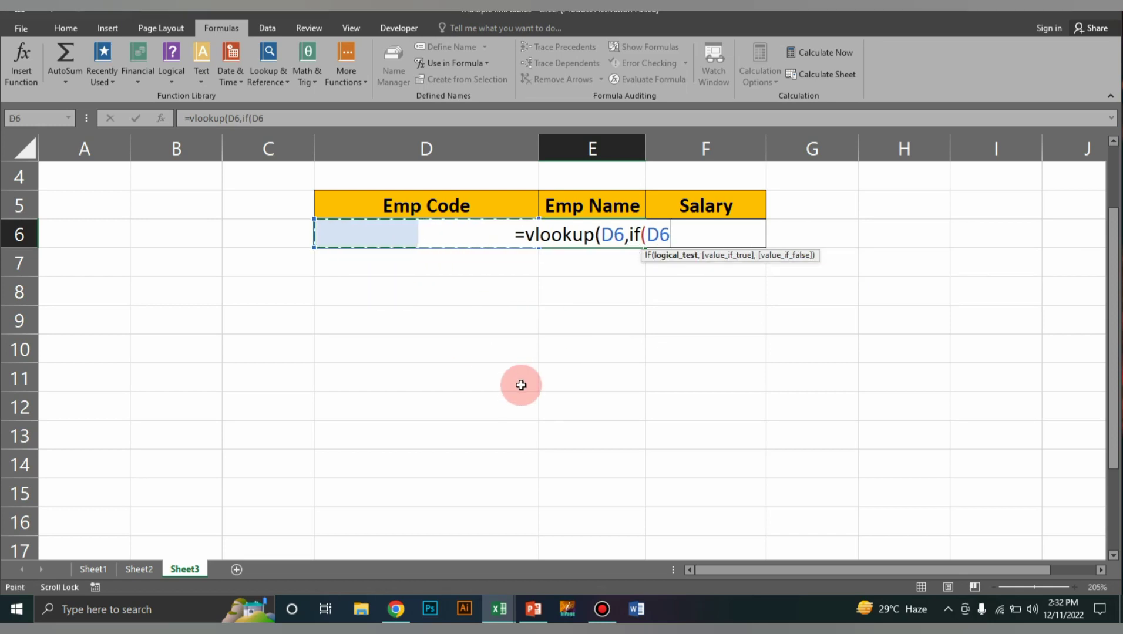
{"action": "left_click", "coordinate": [407, 235]}
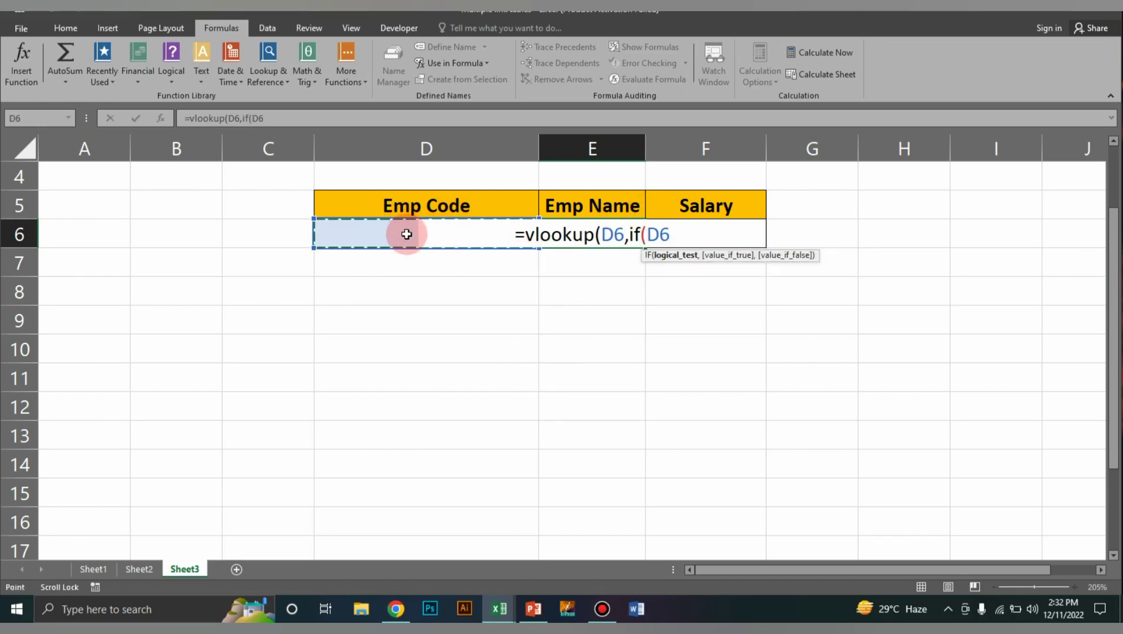
{"action": "type", "text": "<"}
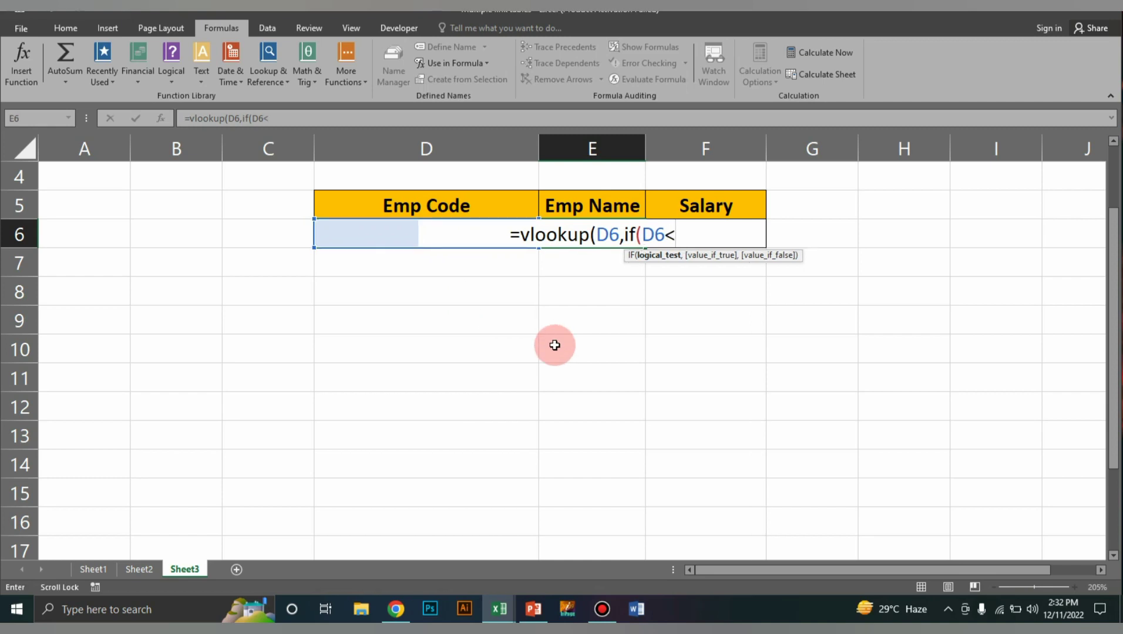
{"action": "type", "text": "=38"}
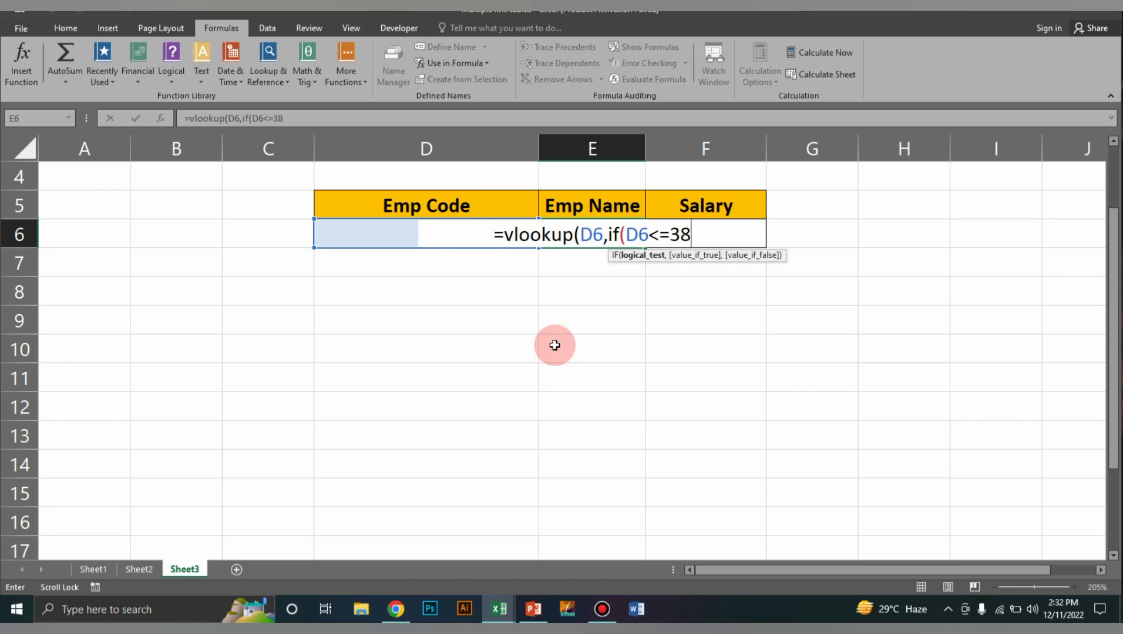
{"action": "type", "text": "16,table"}
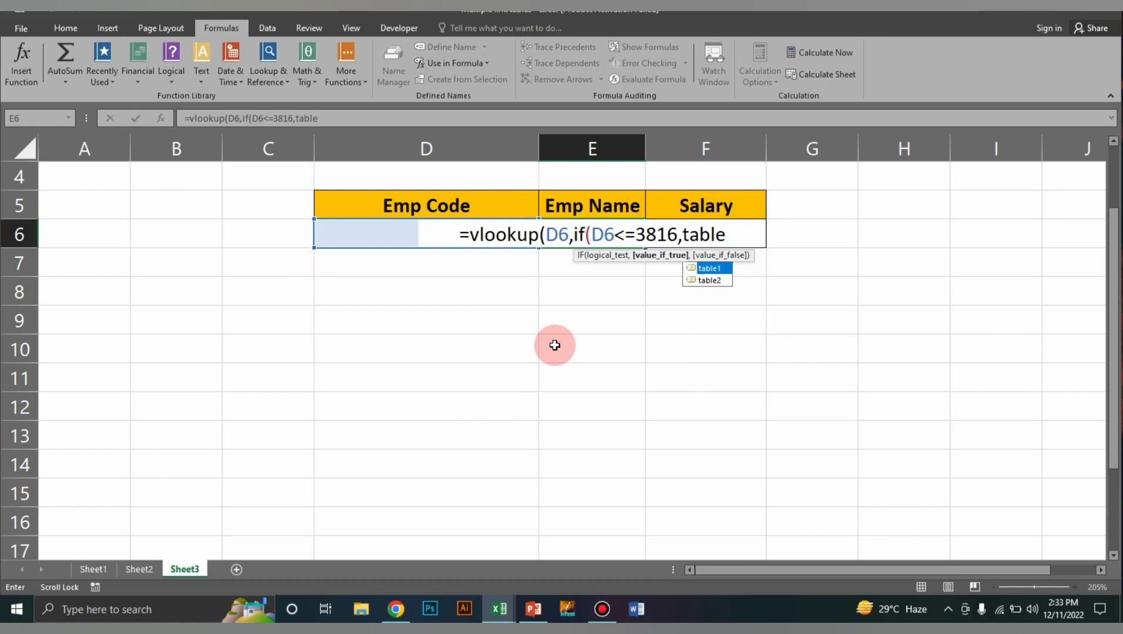
{"action": "type", "text": "1"}
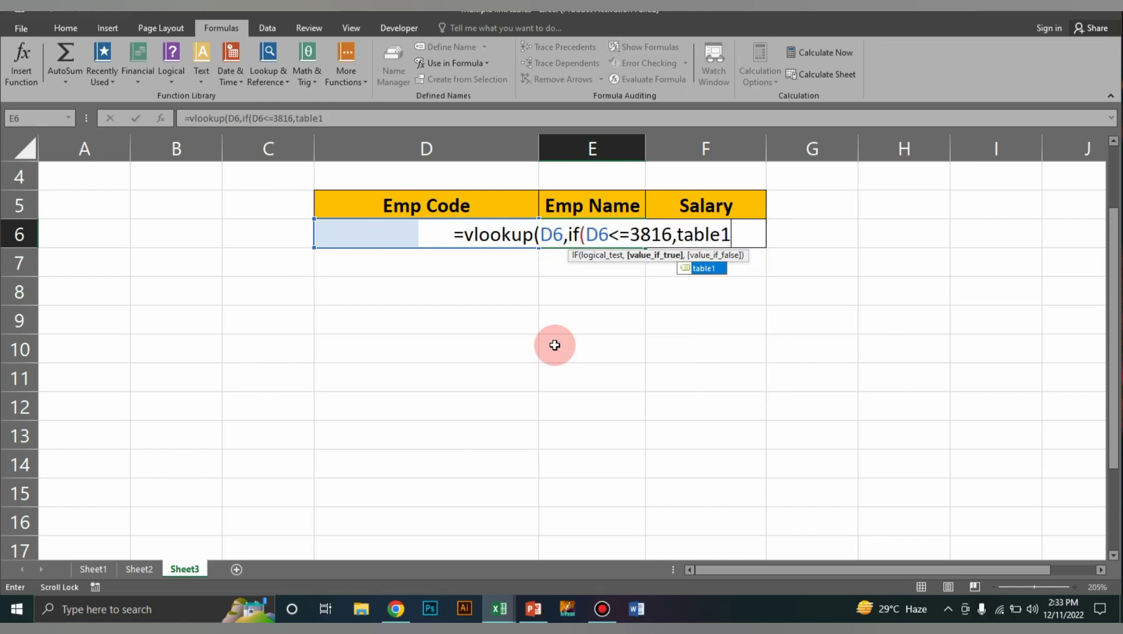
{"action": "type", "text": ",table2"}
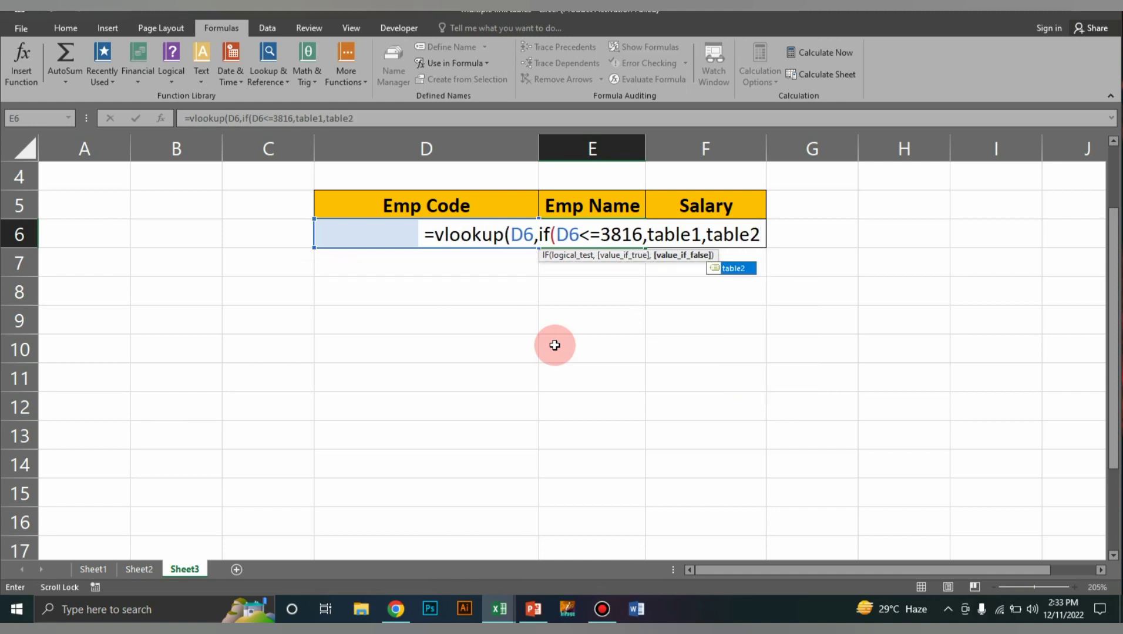
{"action": "type", "text": ")"}
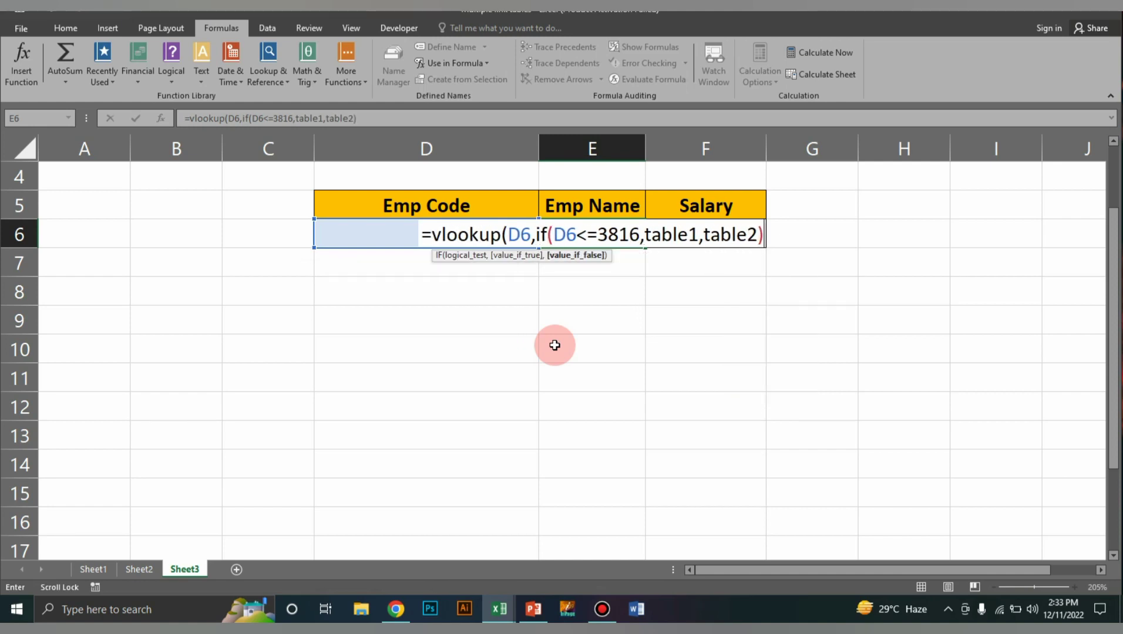
Step: Complete the VLOOKUP in E6 with column index 2 and range lookup 0
{"action": "type", "text": ","}
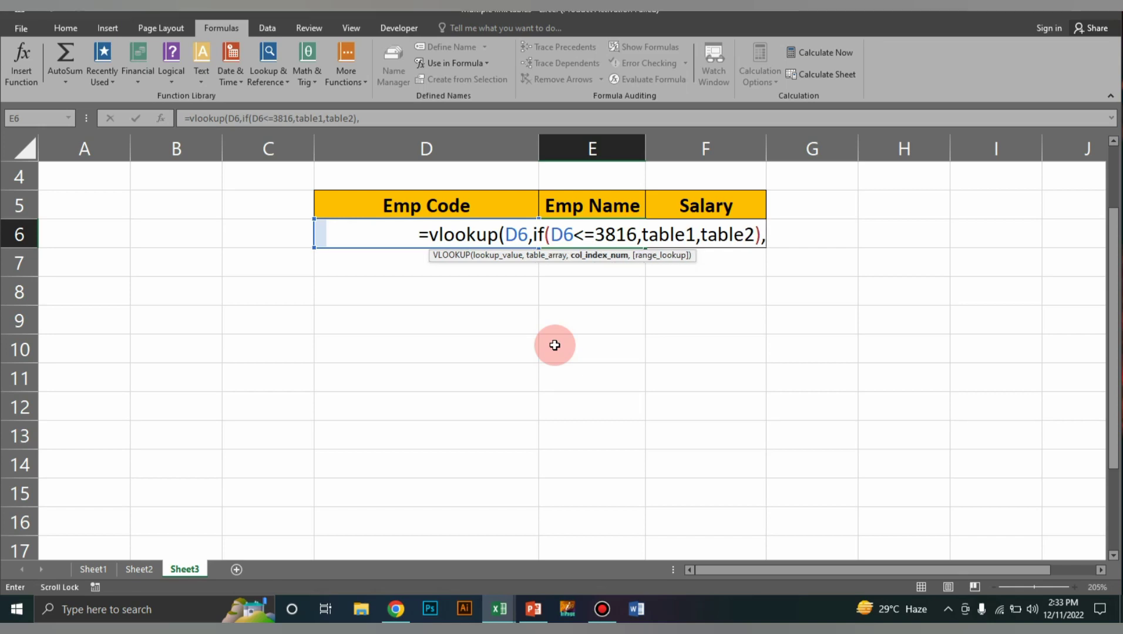
{"action": "type", "text": "2"}
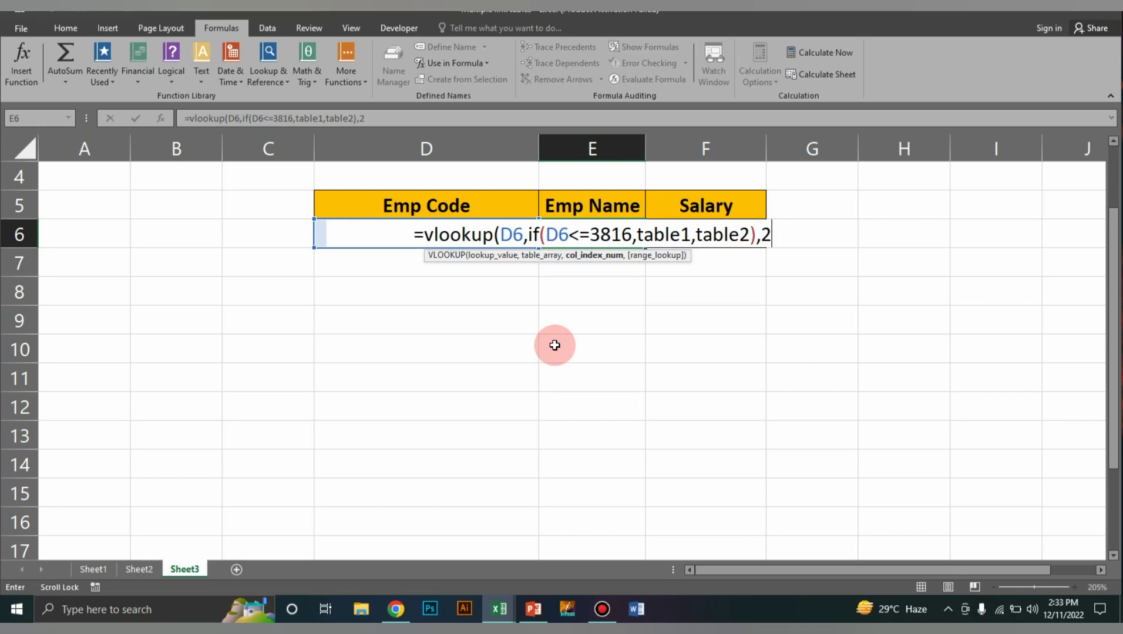
{"action": "type", "text": ",0)"}
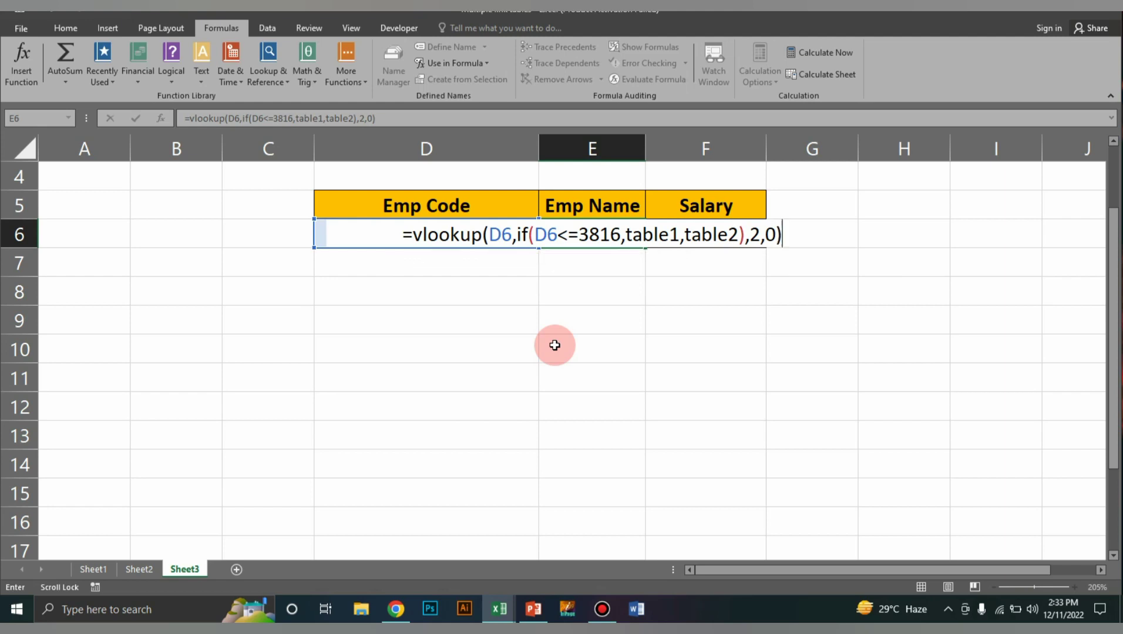
{"action": "key", "text": "Return"}
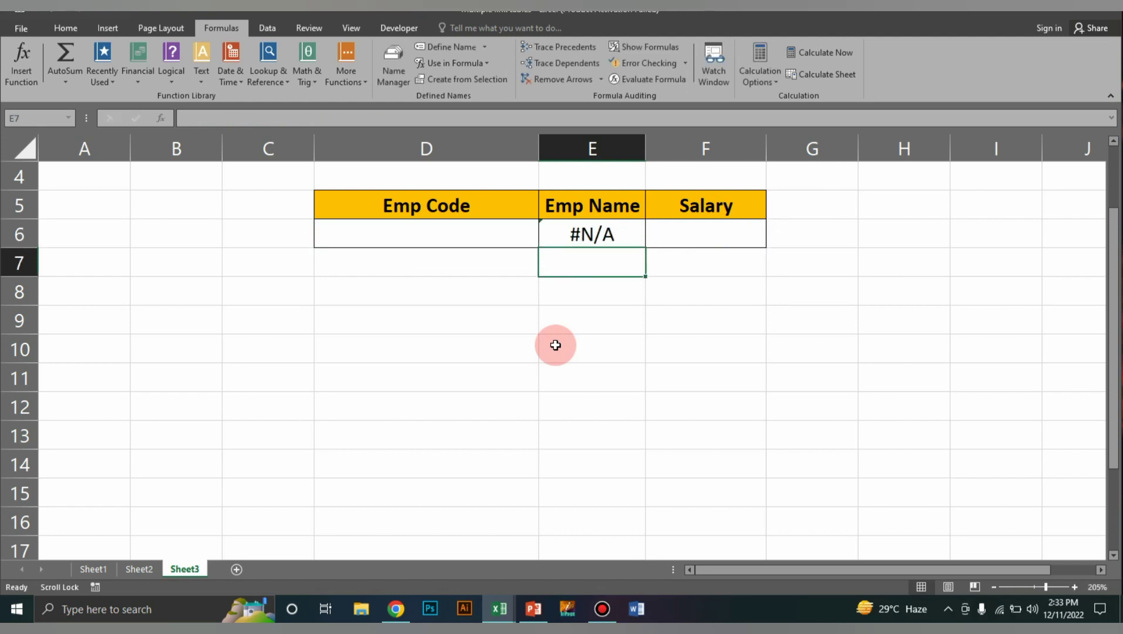
Step: Test the name lookup with Emp Code 3813 in D6 and check the result against Table 1 on Sheet1
{"action": "left_click", "coordinate": [473, 238]}
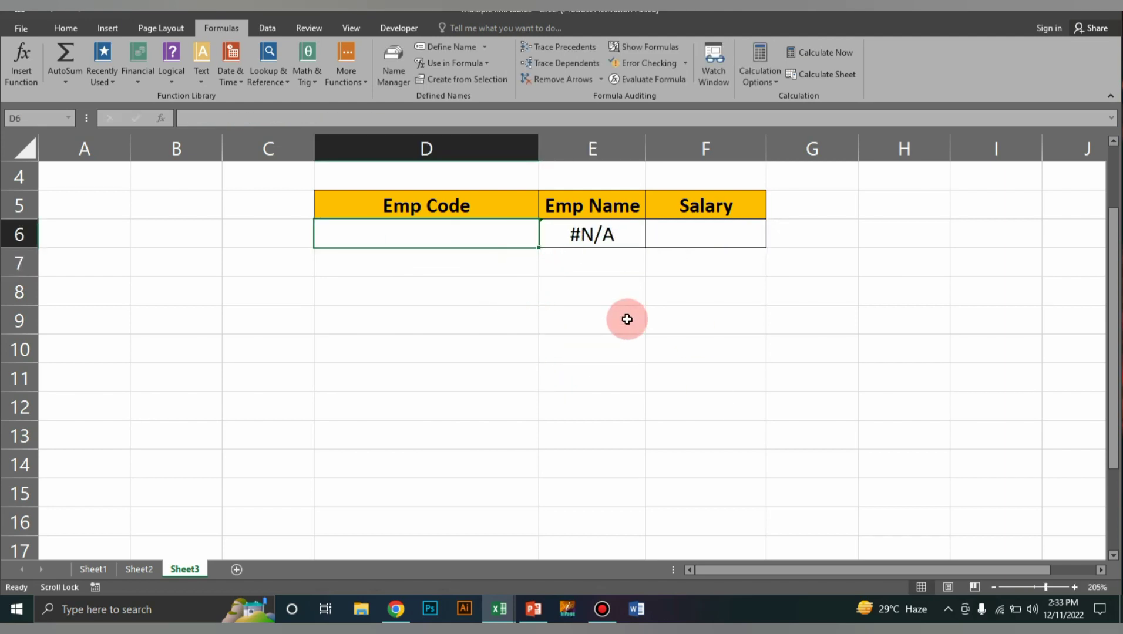
{"action": "type", "text": "3813"}
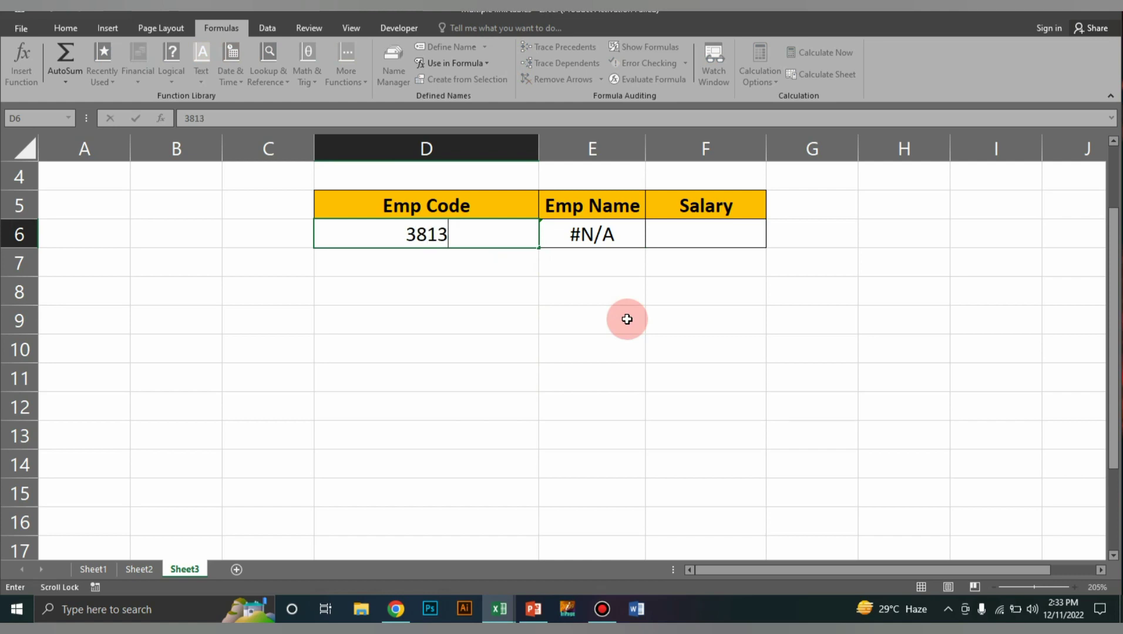
{"action": "key", "text": "Return"}
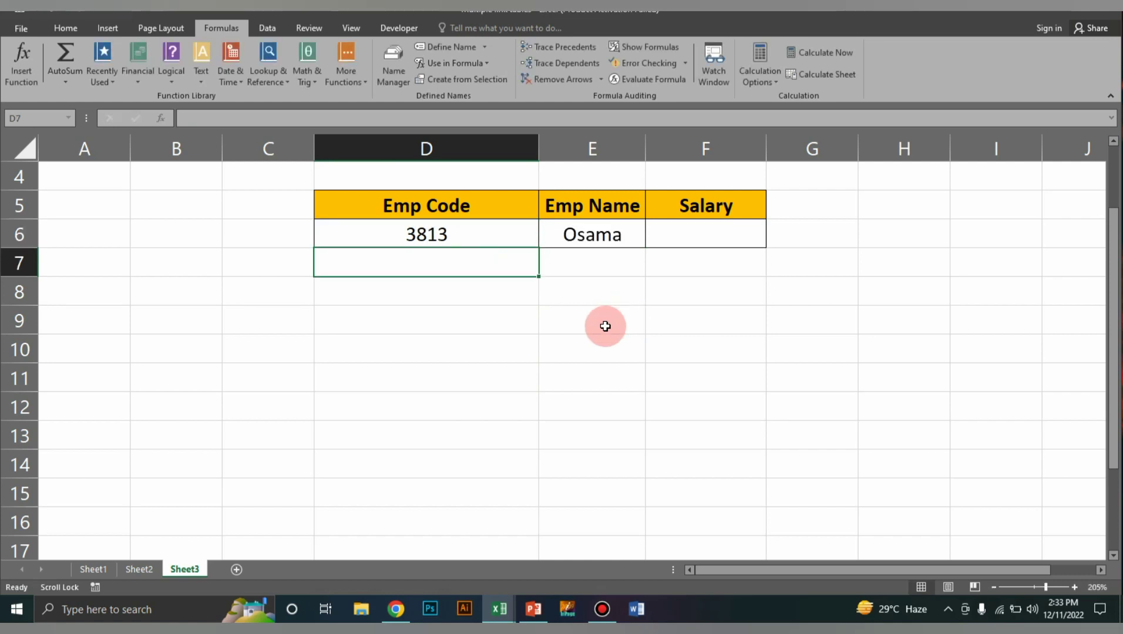
{"action": "left_click", "coordinate": [104, 570]}
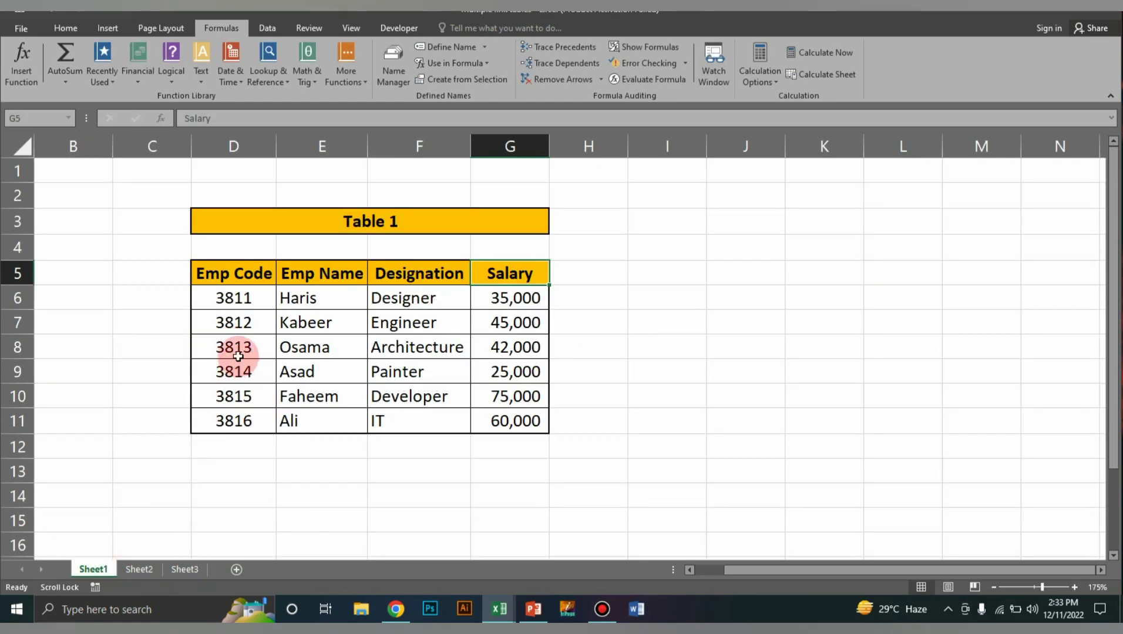
{"action": "left_click", "coordinate": [297, 353]}
Step: Set the Emp Code in D6 on Sheet3 to 3818 and check the returned name against Table 2 on Sheet2
{"action": "left_click", "coordinate": [185, 569]}
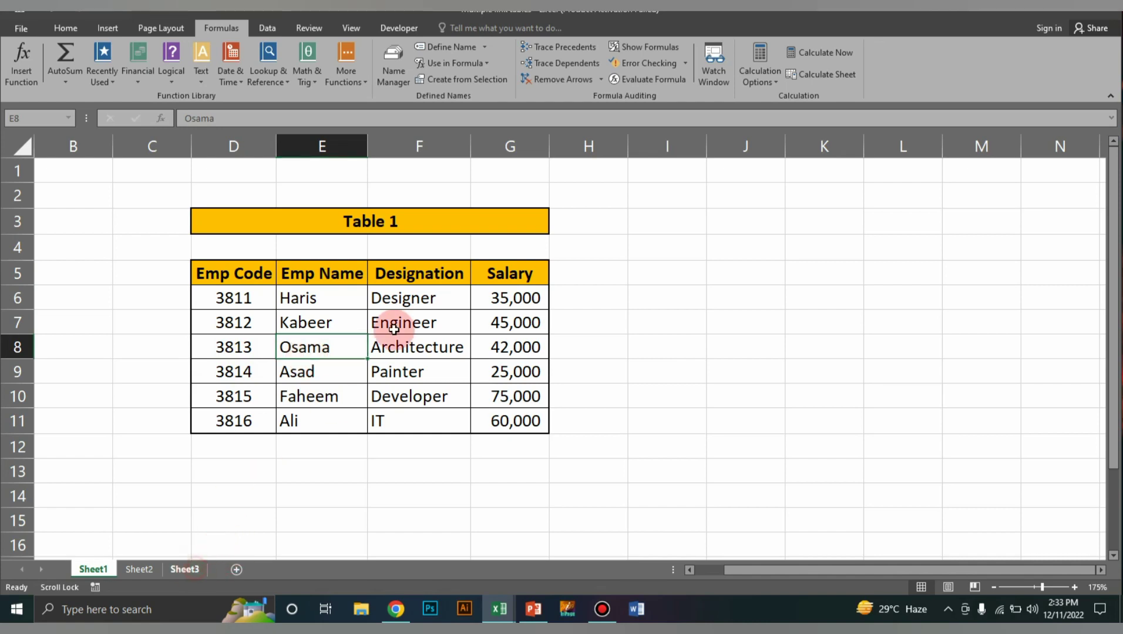
{"action": "left_click", "coordinate": [502, 241]}
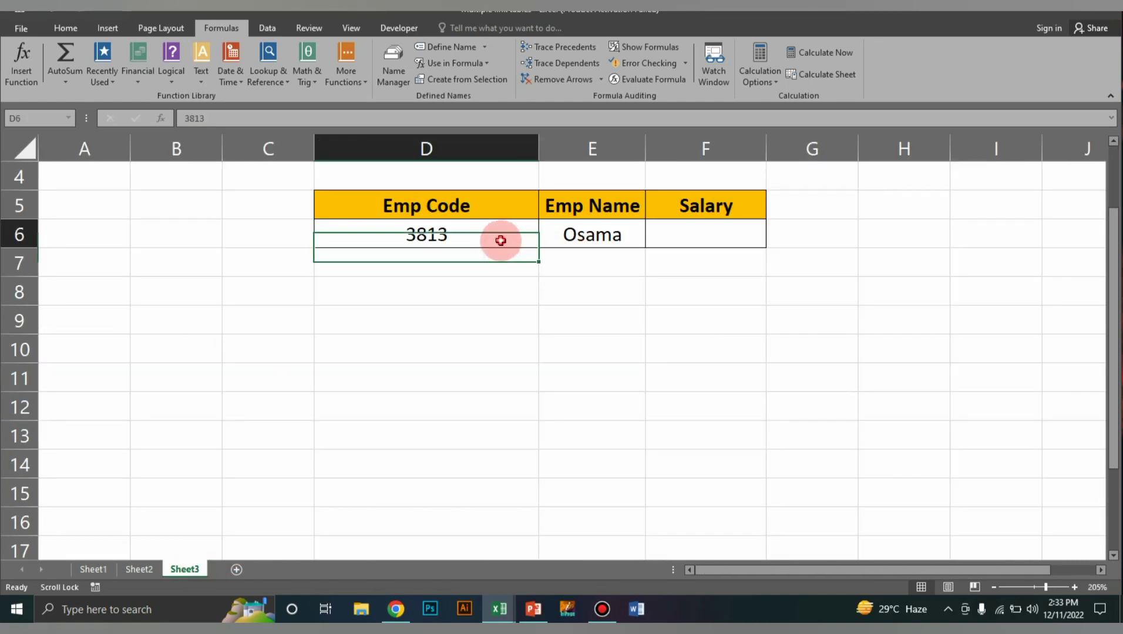
{"action": "type", "text": "3"}
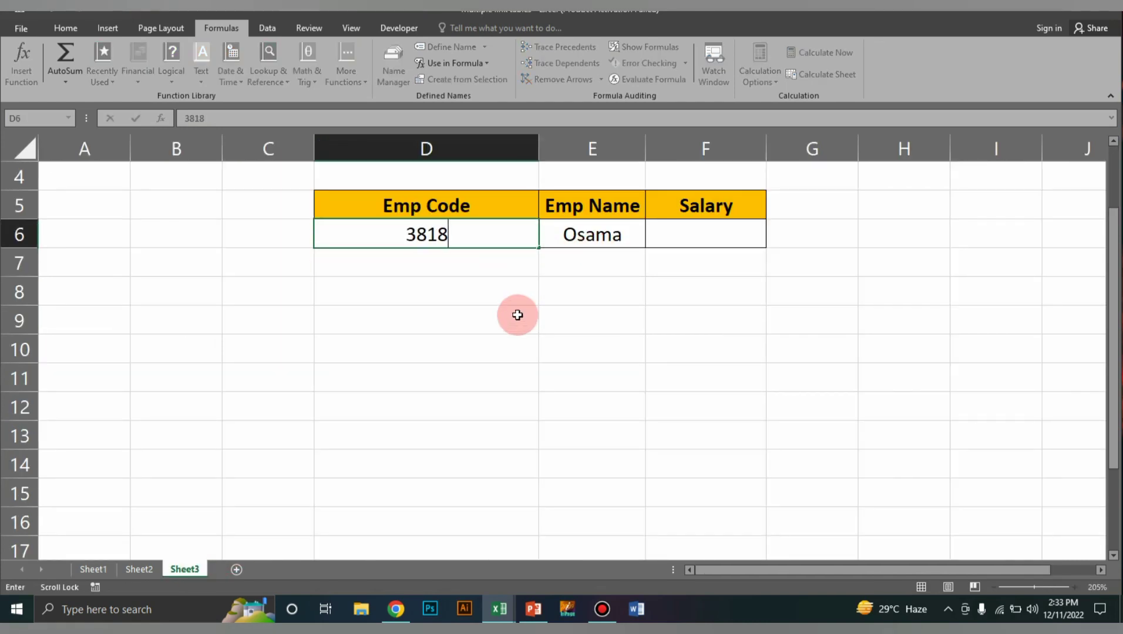
{"action": "type", "text": "818"}
{"action": "key", "text": "Return"}
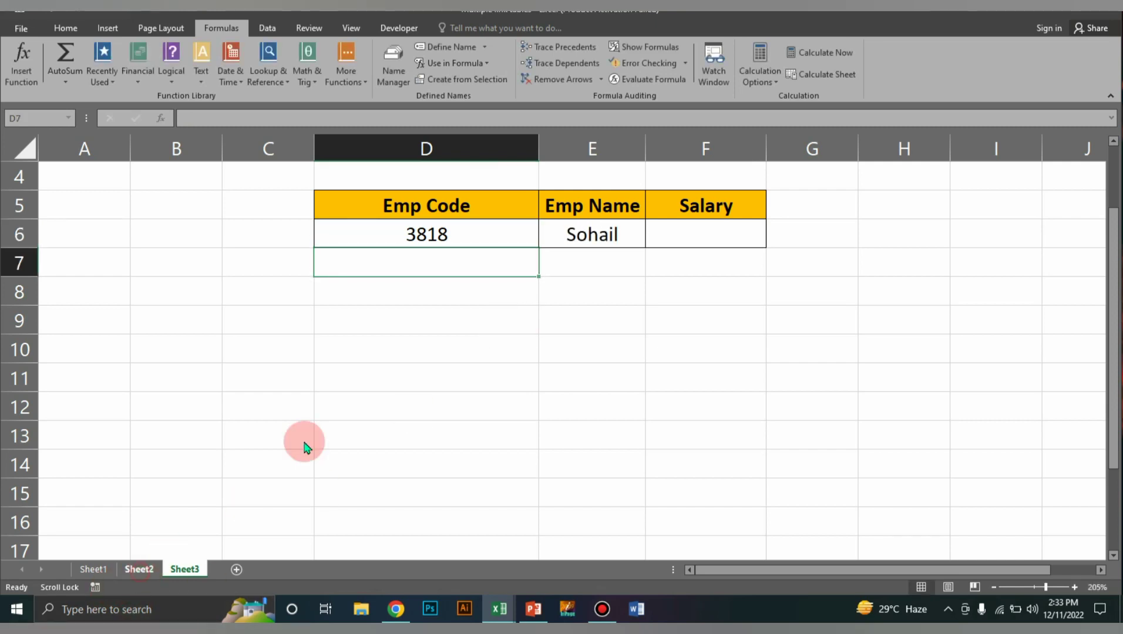
{"action": "left_click", "coordinate": [308, 325]}
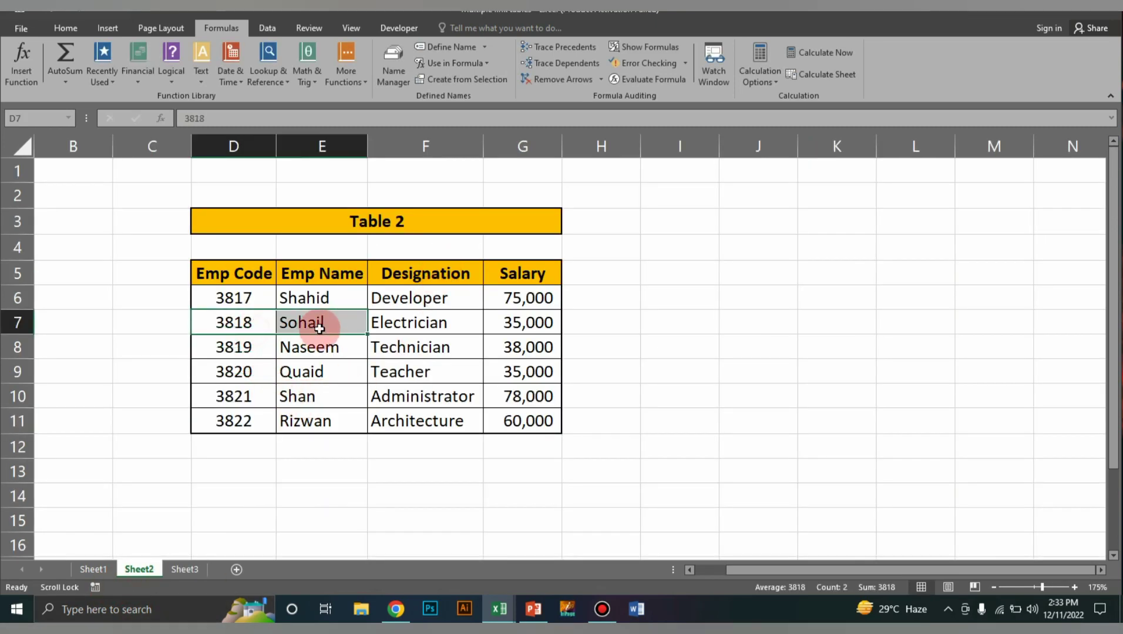
Step: Make both D6 references in the E6 VLOOKUP formula on Sheet3 absolute as $D$6
{"action": "left_click", "coordinate": [186, 571]}
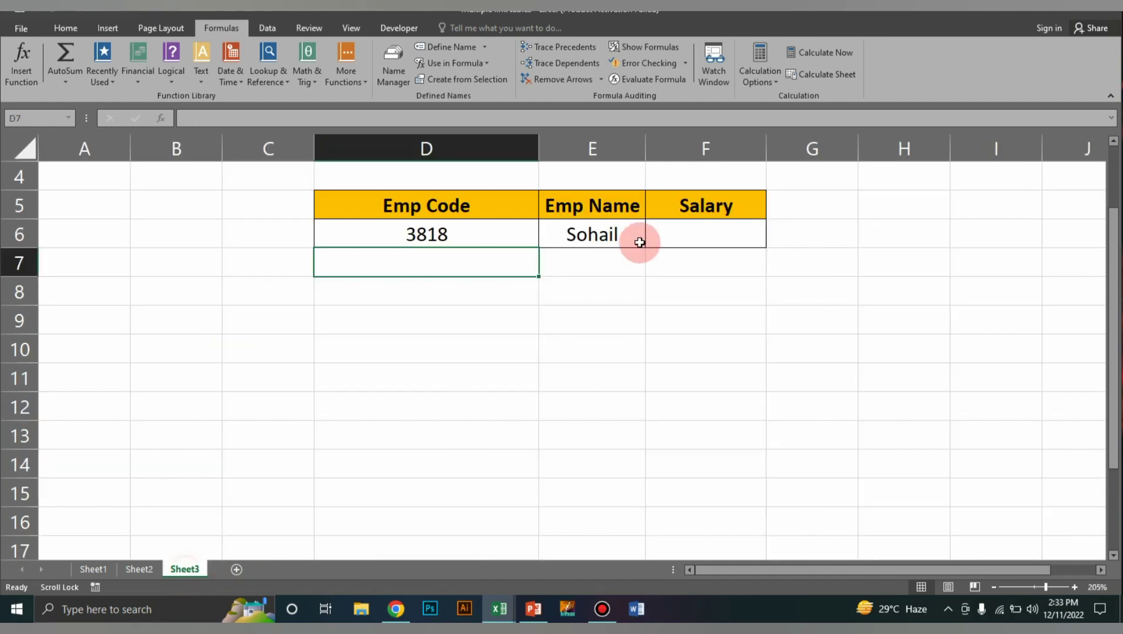
{"action": "left_click", "coordinate": [678, 238]}
{"action": "left_click", "coordinate": [627, 239]}
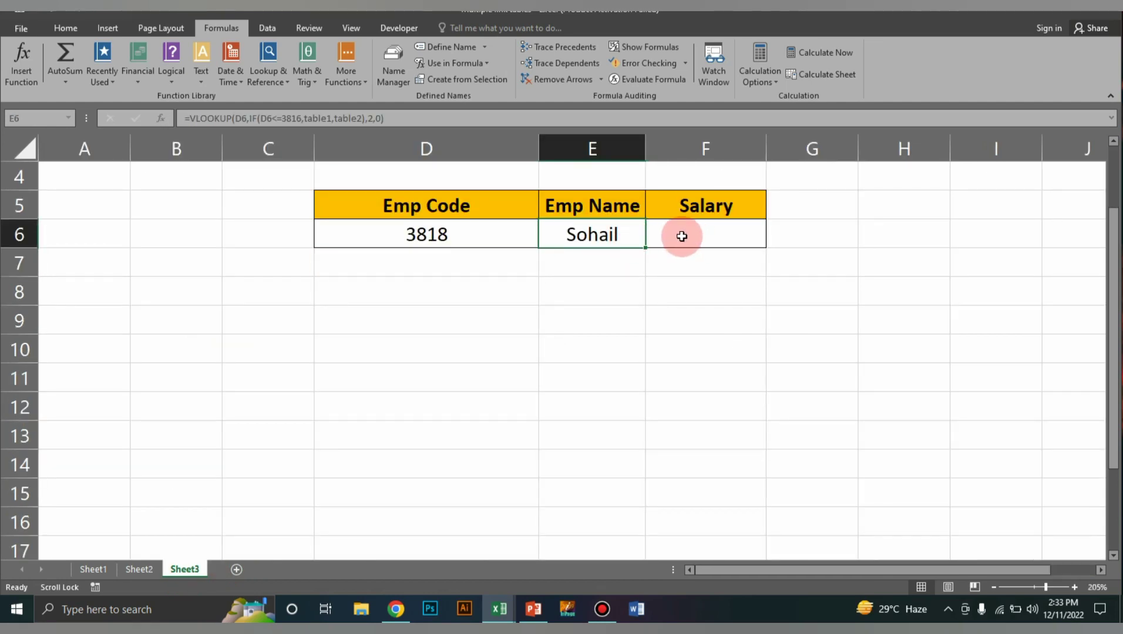
{"action": "double_click", "coordinate": [618, 237]}
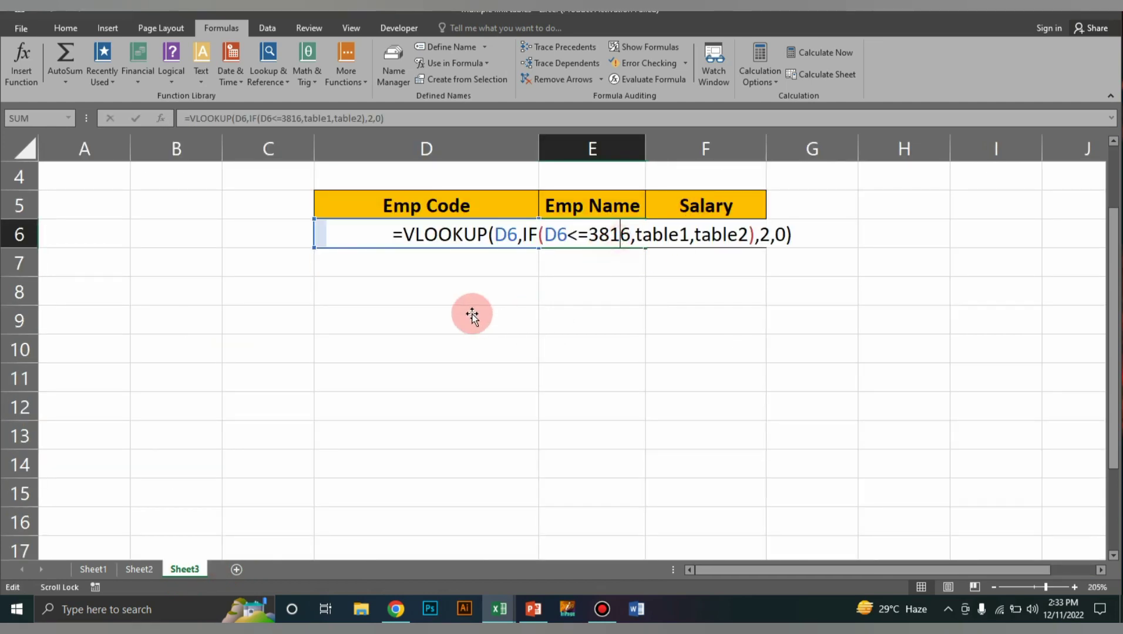
{"action": "left_click", "coordinate": [503, 235]}
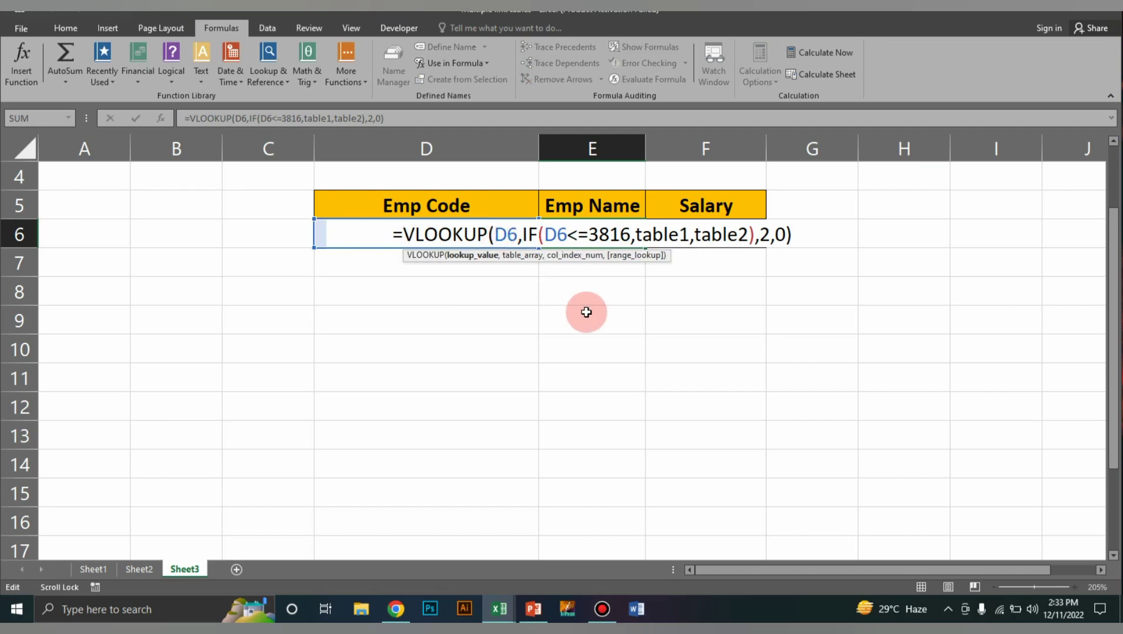
{"action": "key", "text": "F4"}
{"action": "left_click", "coordinate": [566, 235]}
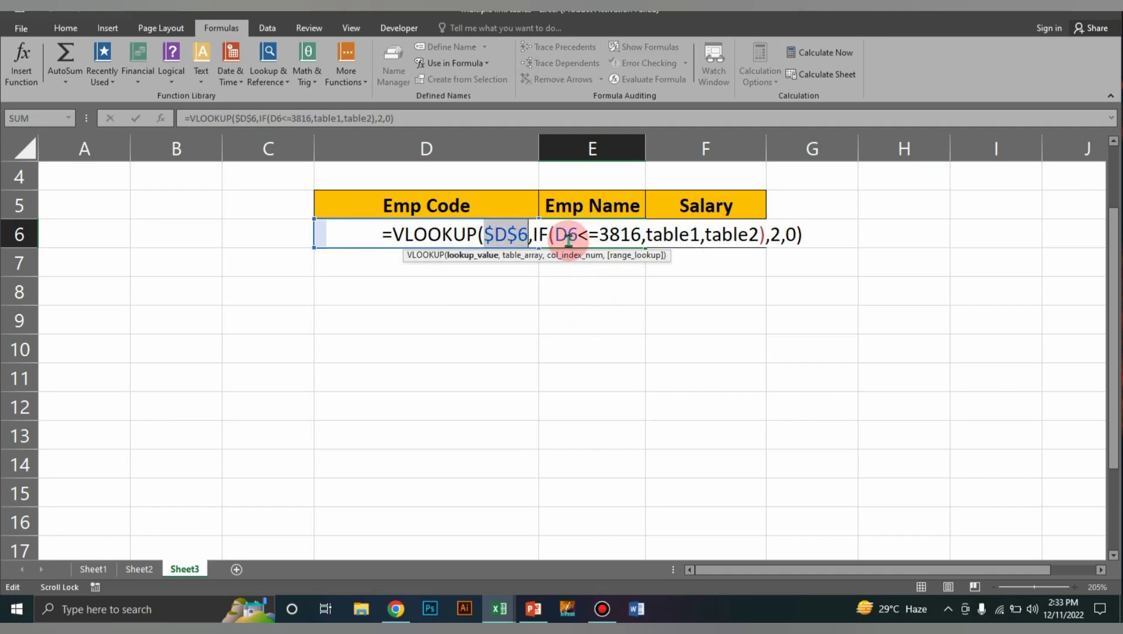
{"action": "key", "text": "F4"}
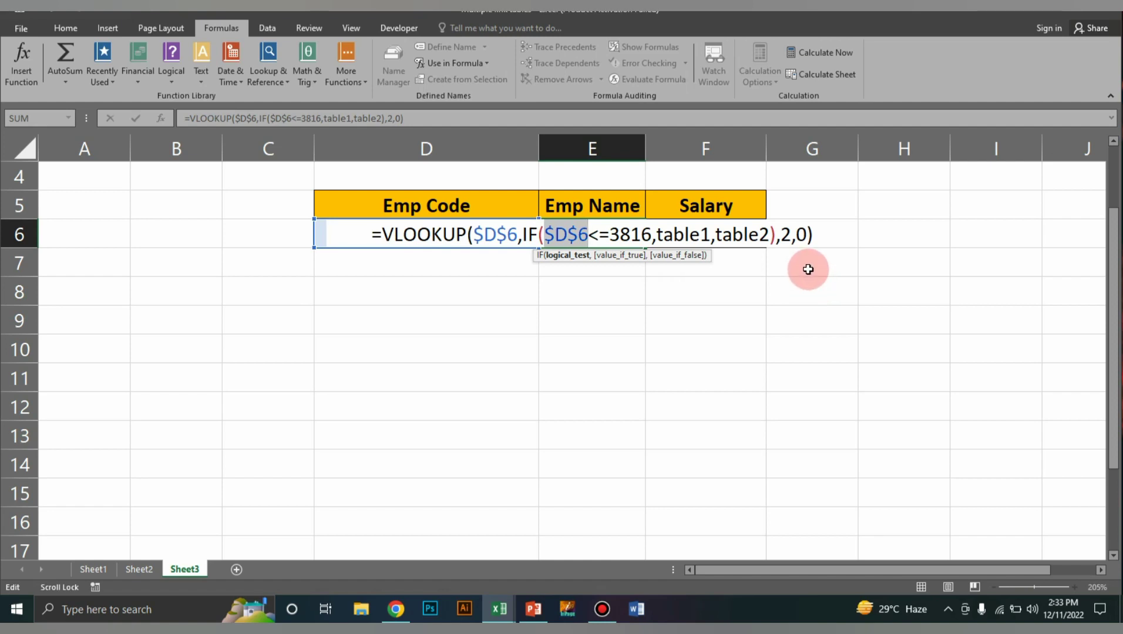
{"action": "key", "text": "Return"}
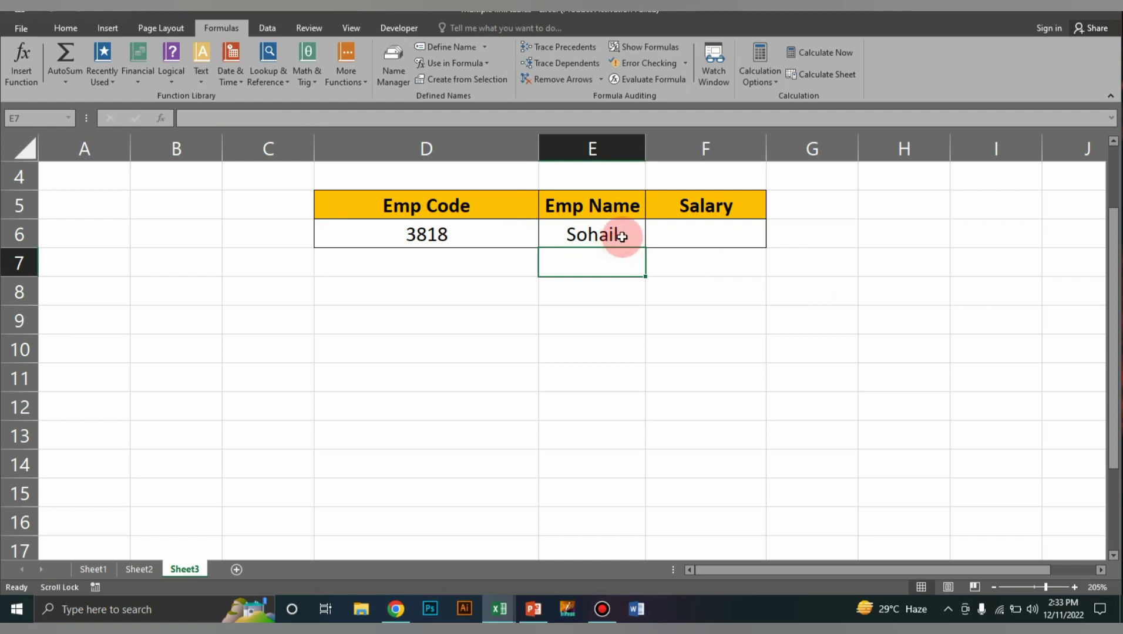
Step: Fill the E6 formula across to F6 and change the VLOOKUP column index in F6 to 4
{"action": "left_click", "coordinate": [622, 236]}
{"action": "left_click_drag", "start_coordinate": [646, 247], "coordinate": [732, 233]}
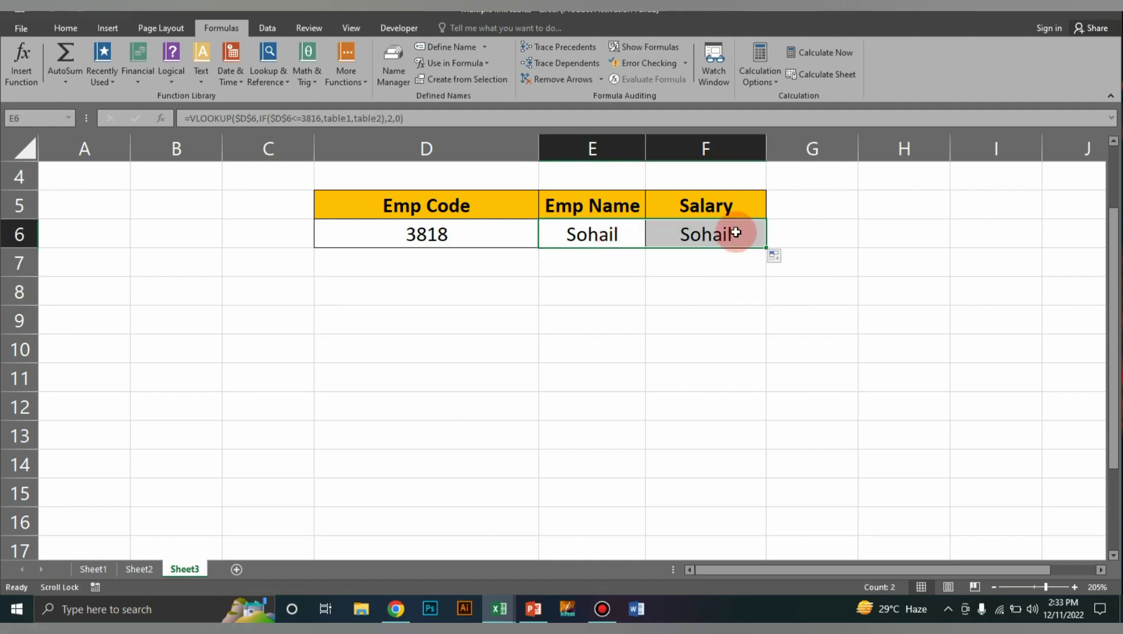
{"action": "key", "text": "F2"}
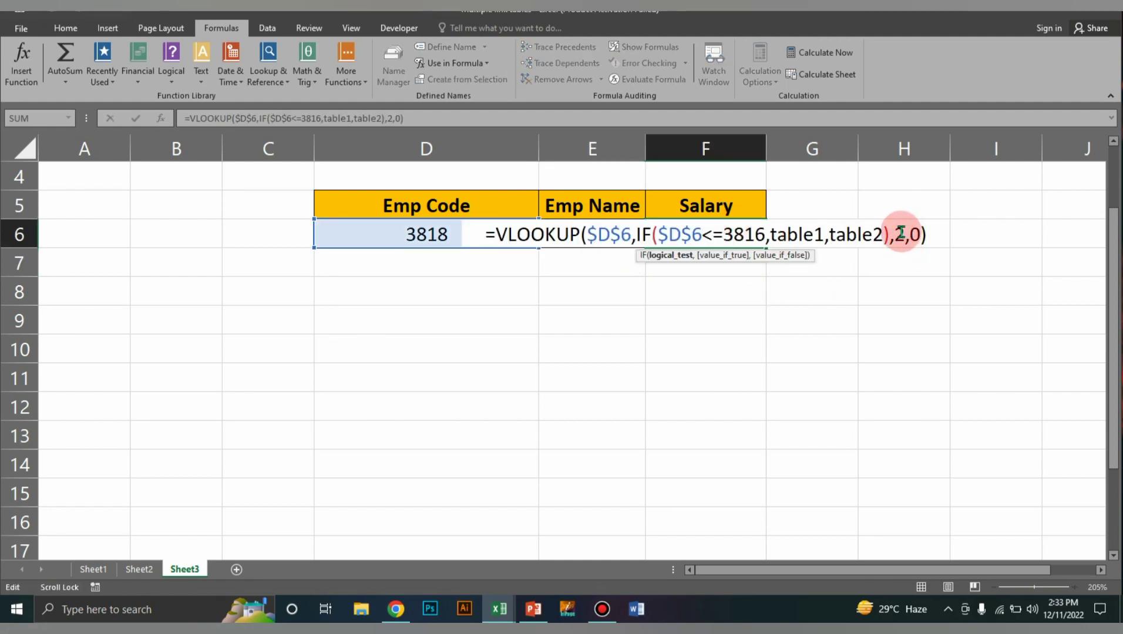
{"action": "double_click", "coordinate": [901, 234]}
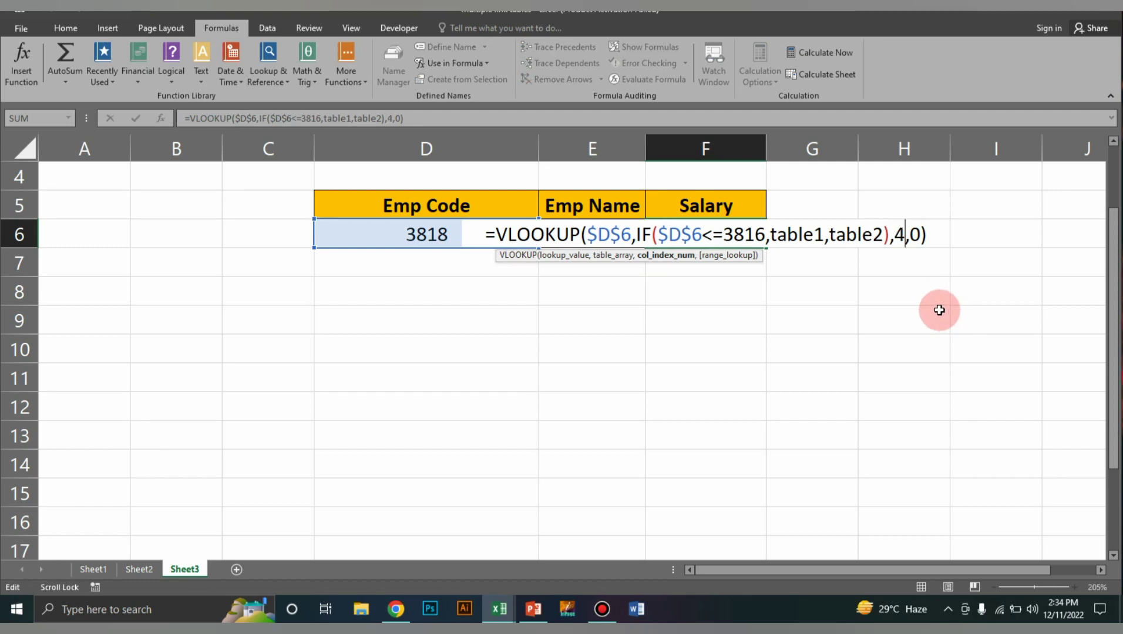
{"action": "type", "text": "4"}
{"action": "key", "text": "Return"}
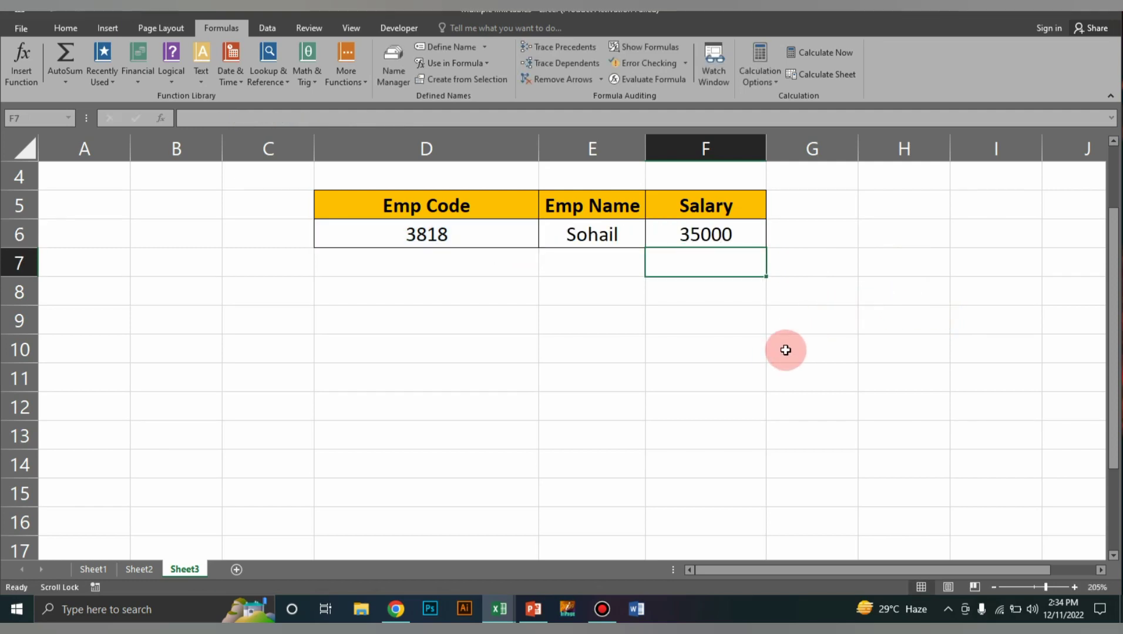
Step: Check the name and salary returned for Emp Code 3818 against Table 2 on Sheet2
{"action": "left_click", "coordinate": [140, 570]}
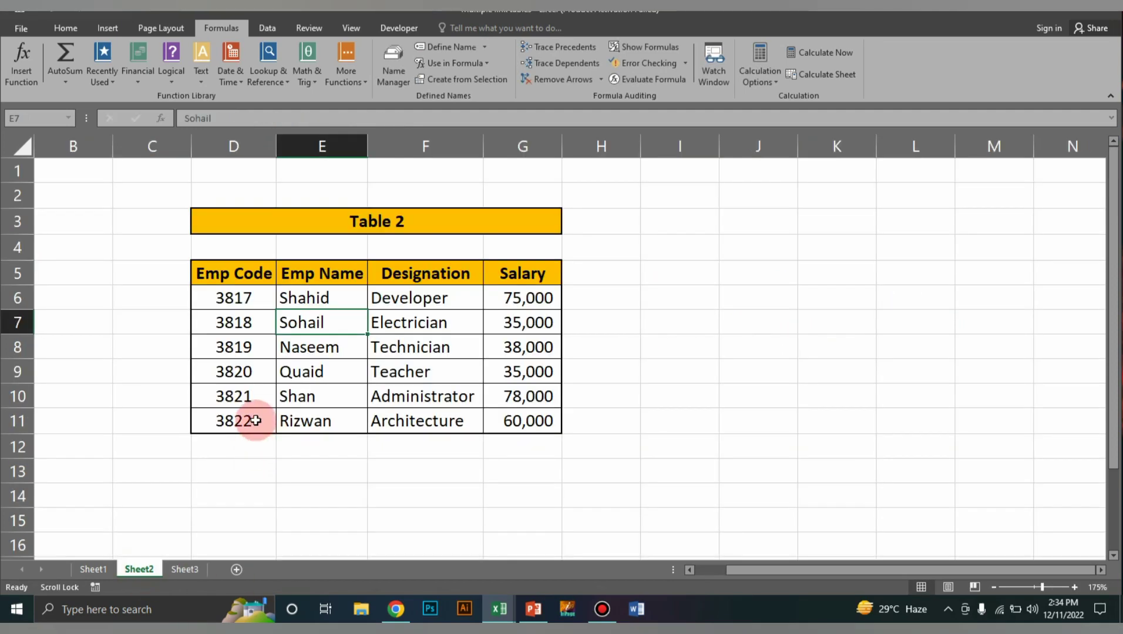
{"action": "left_click", "coordinate": [332, 326]}
{"action": "left_click", "coordinate": [532, 322]}
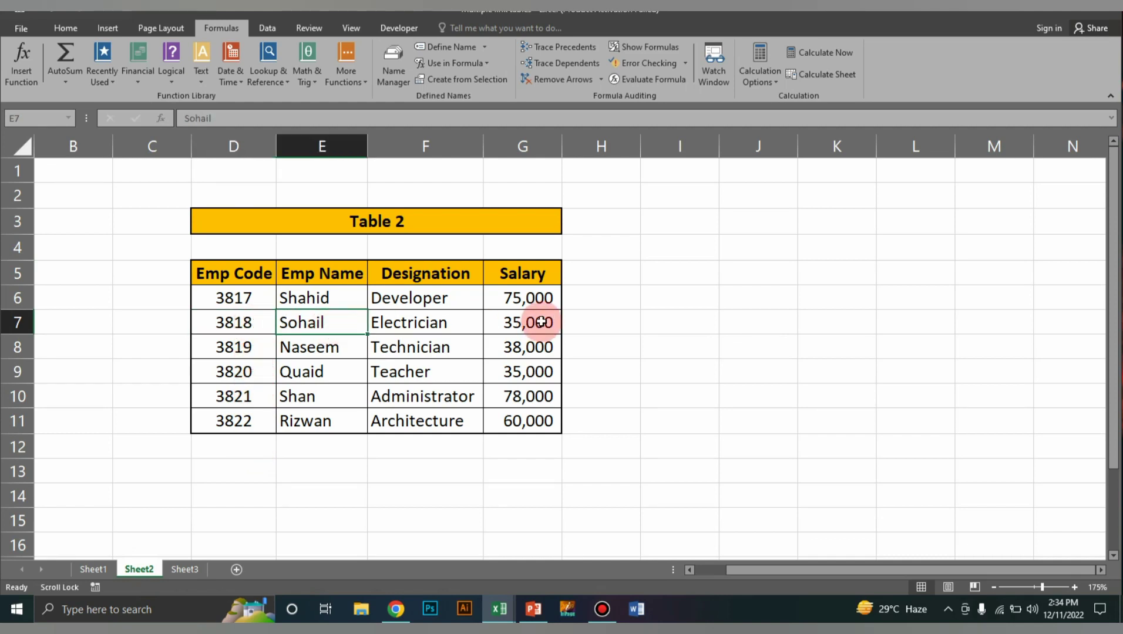
Step: Set the Emp Code in D6 on Sheet3 to 3814 and check the returned name and salary against Table 1 on Sheet1
{"action": "left_click", "coordinate": [196, 573]}
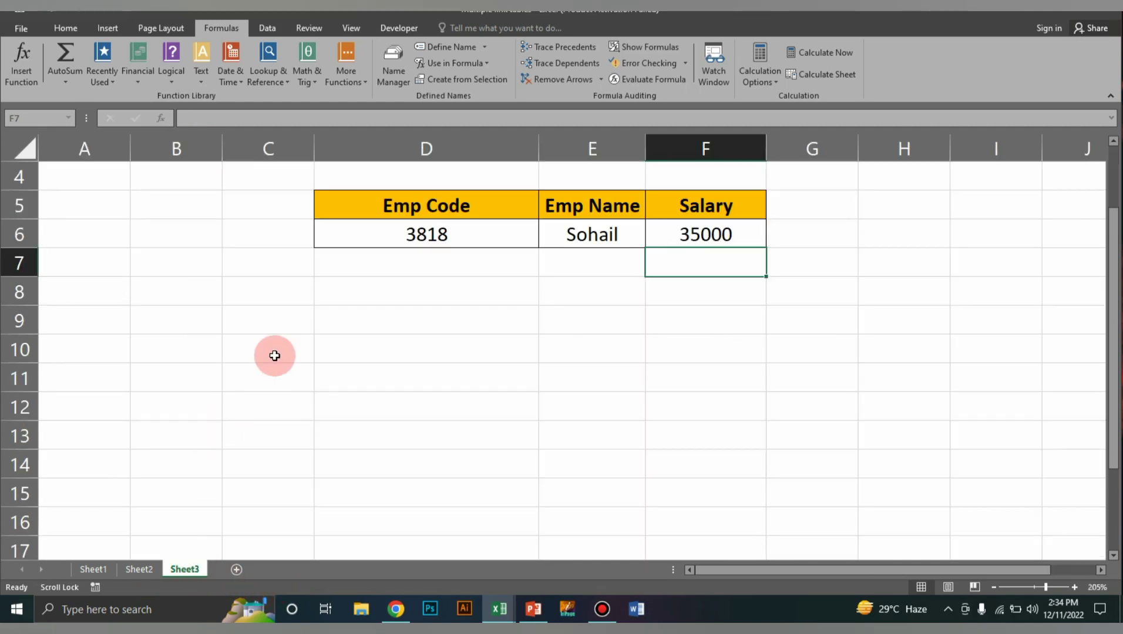
{"action": "left_click", "coordinate": [418, 242]}
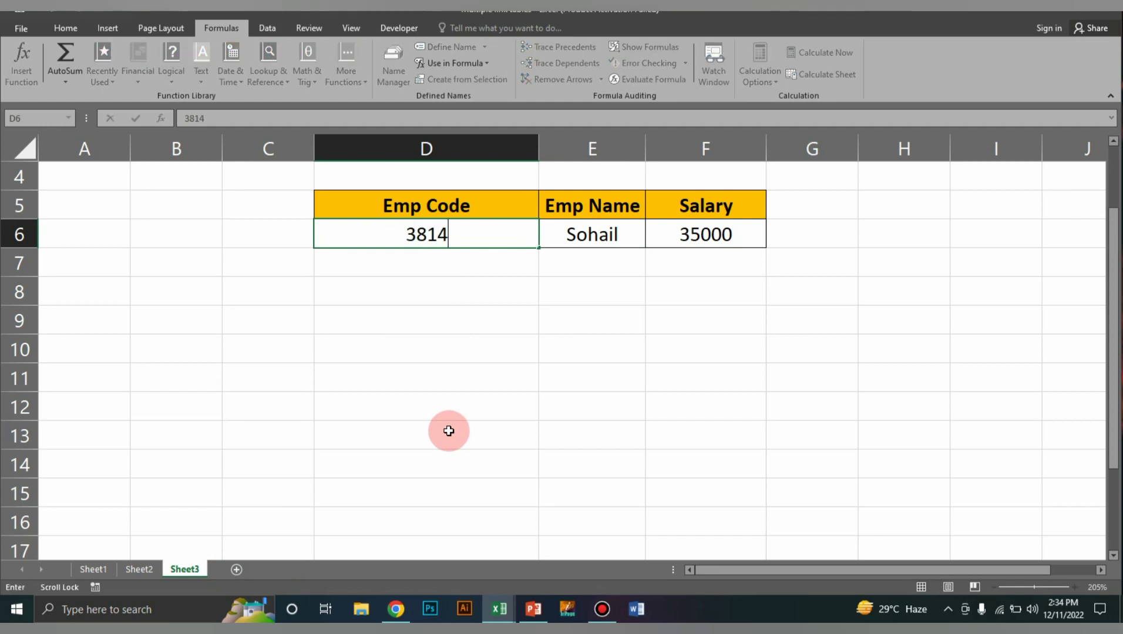
{"action": "type", "text": "3814"}
{"action": "key", "text": "Return"}
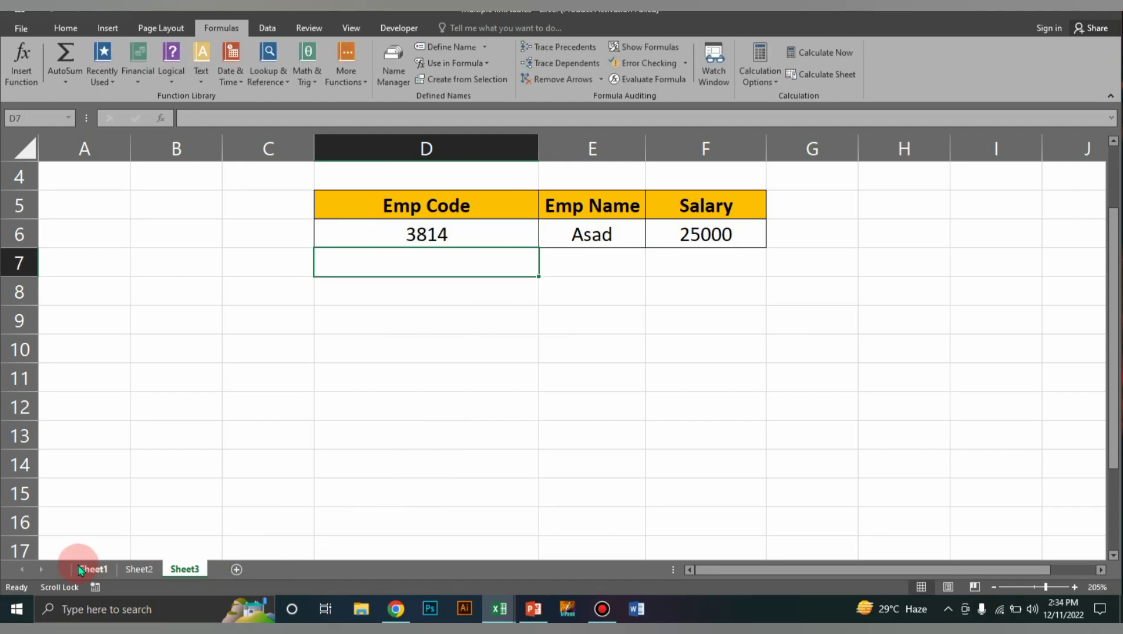
{"action": "left_click", "coordinate": [88, 570]}
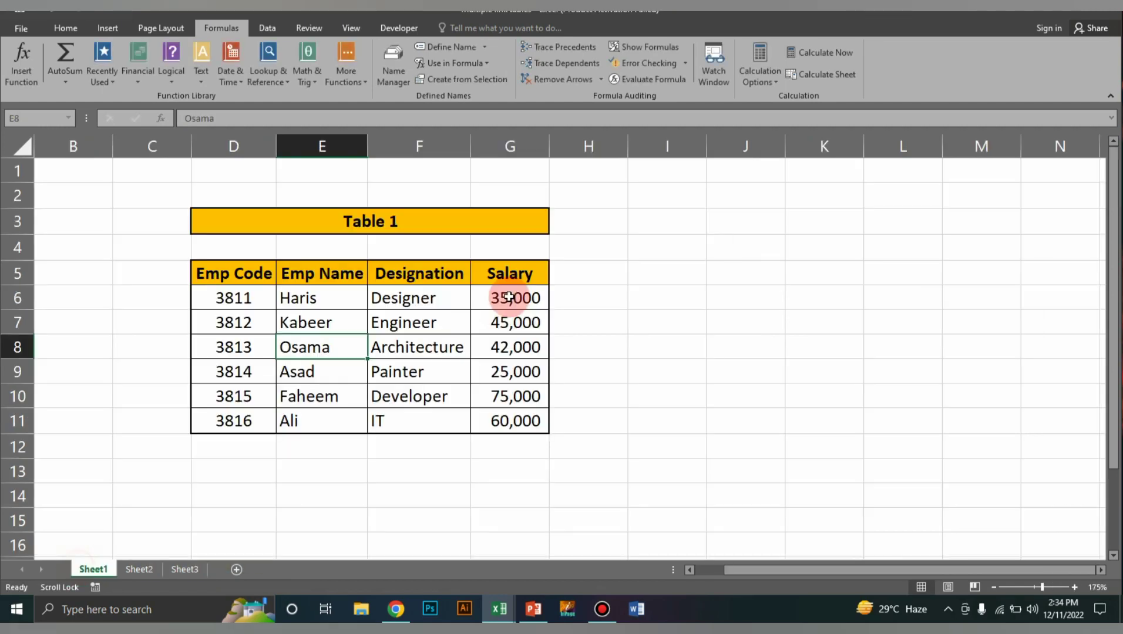
{"action": "left_click", "coordinate": [272, 376]}
{"action": "left_click", "coordinate": [331, 373]}
{"action": "left_click", "coordinate": [504, 388]}
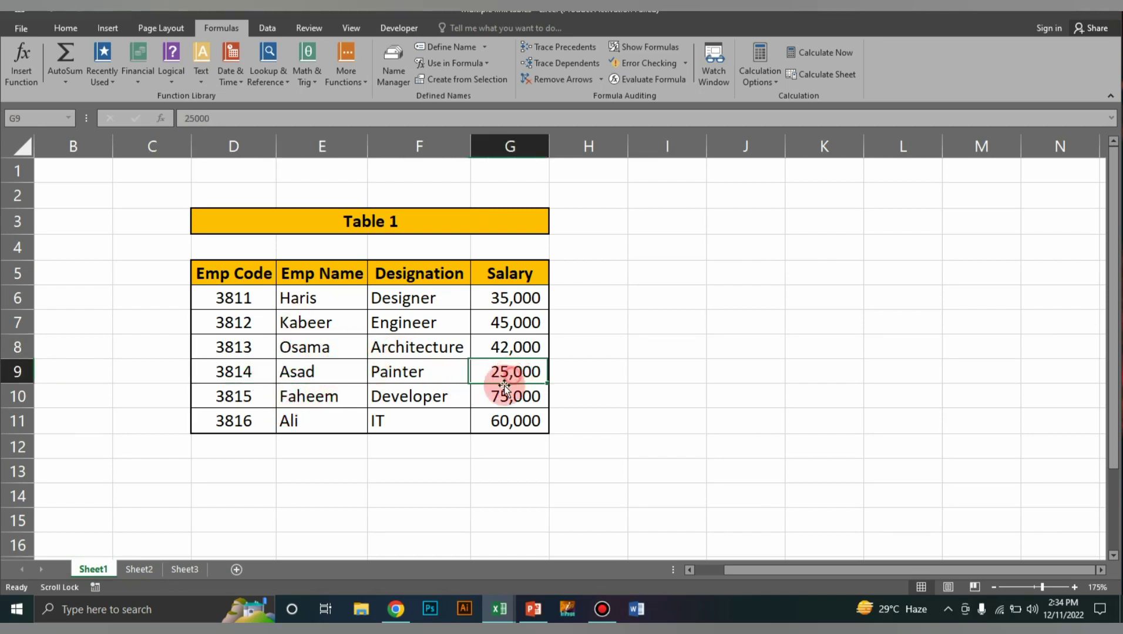
{"action": "left_click", "coordinate": [184, 569]}
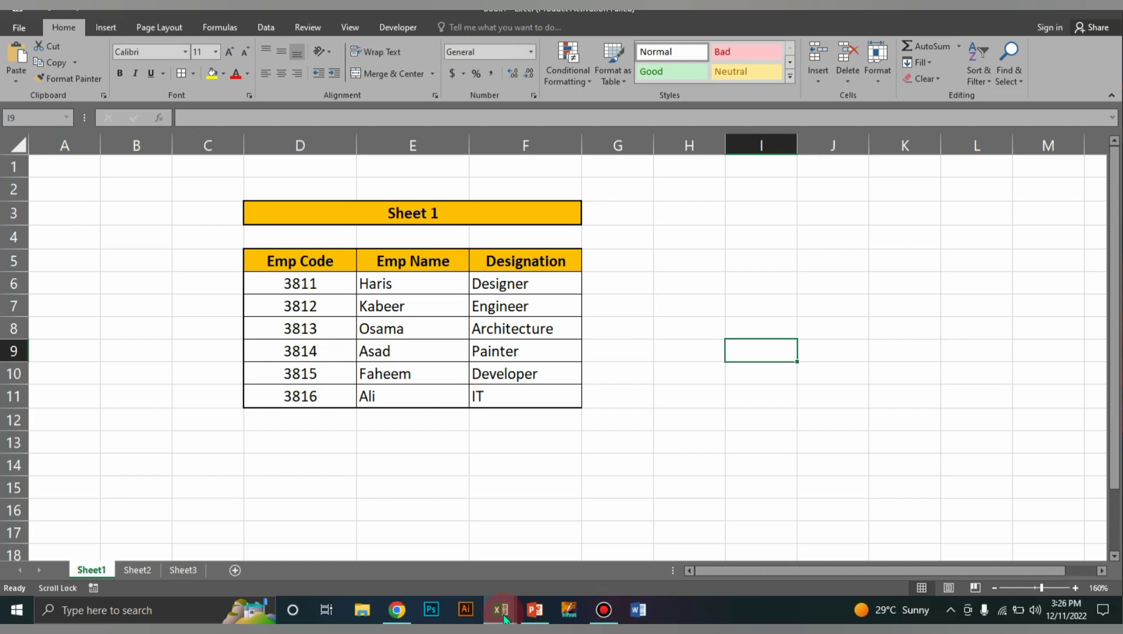
Step: Examine the employee table on Sheet1 of the Book1 workbook and the Age and Salary columns on its Sheet2
{"action": "key", "text": "alt"}
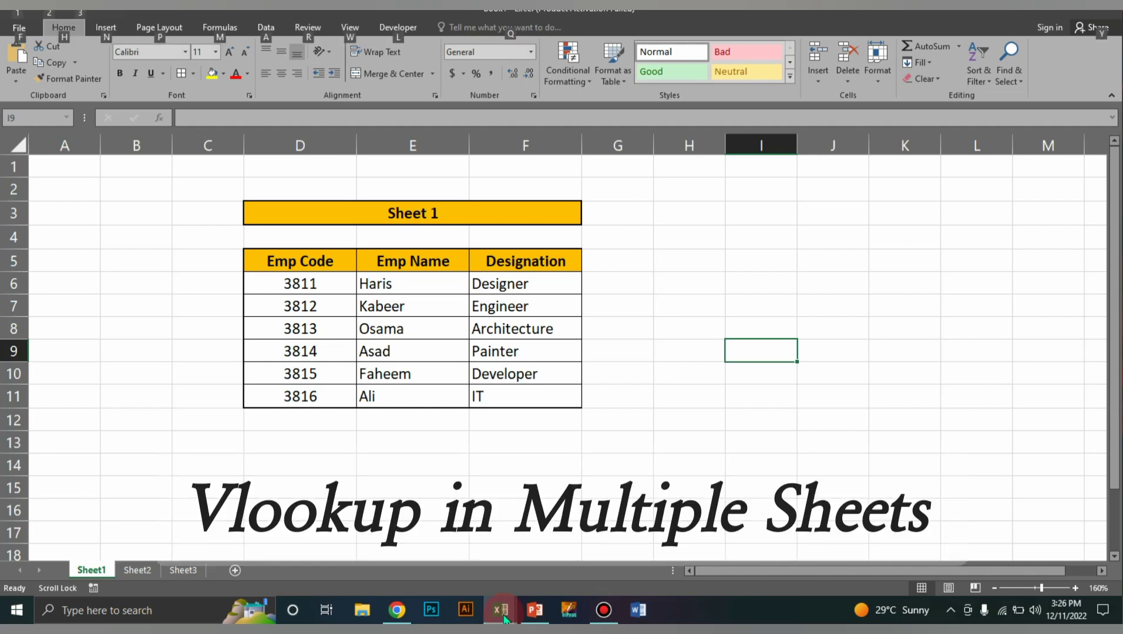
{"action": "left_click", "coordinate": [504, 617]}
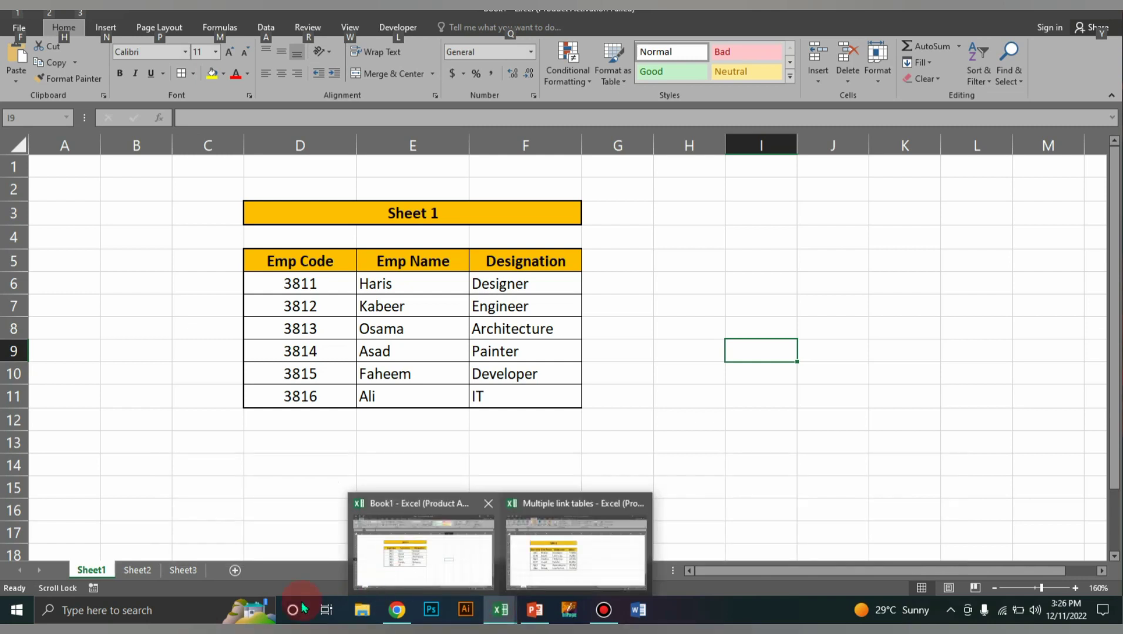
{"action": "left_click", "coordinate": [92, 570]}
{"action": "left_click_drag", "start_coordinate": [526, 268], "coordinate": [320, 397]}
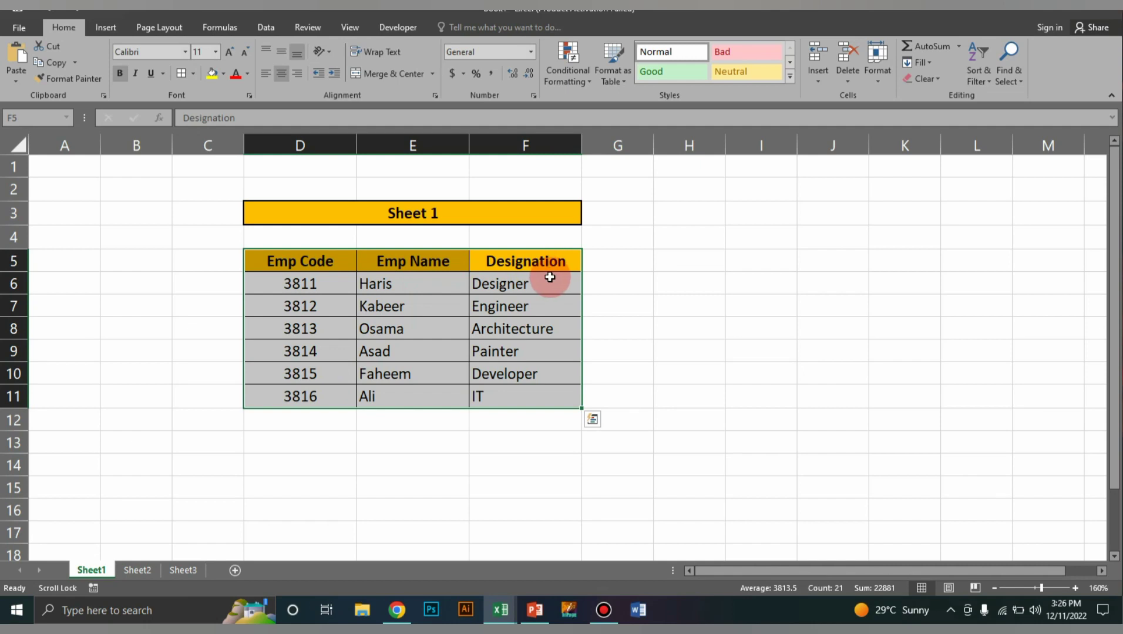
{"action": "left_click", "coordinate": [550, 277]}
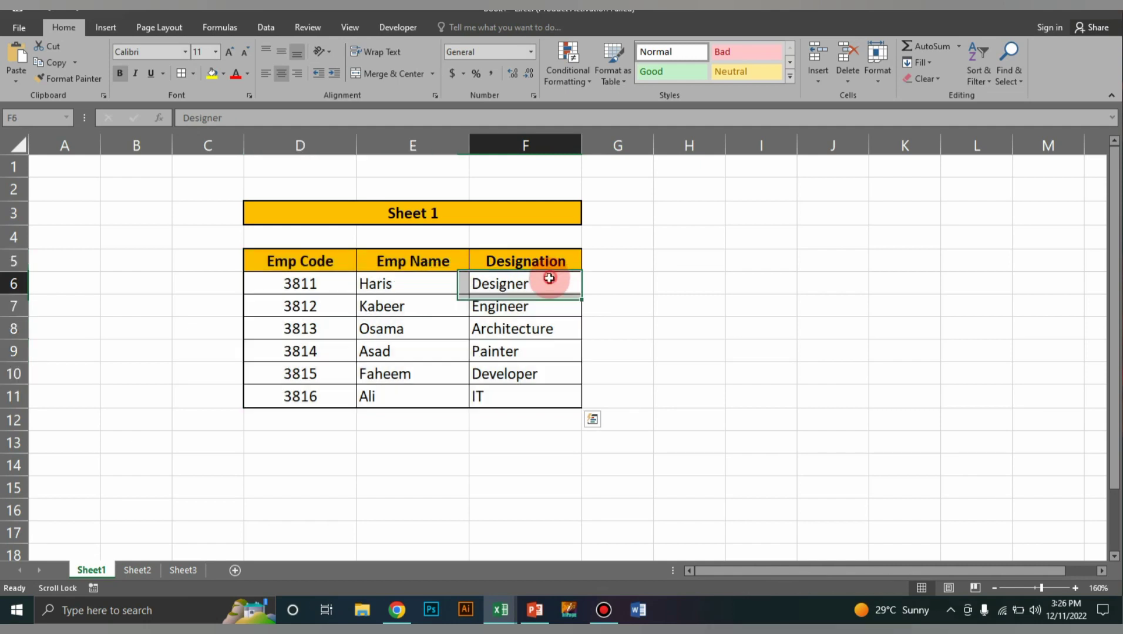
{"action": "left_click", "coordinate": [147, 572]}
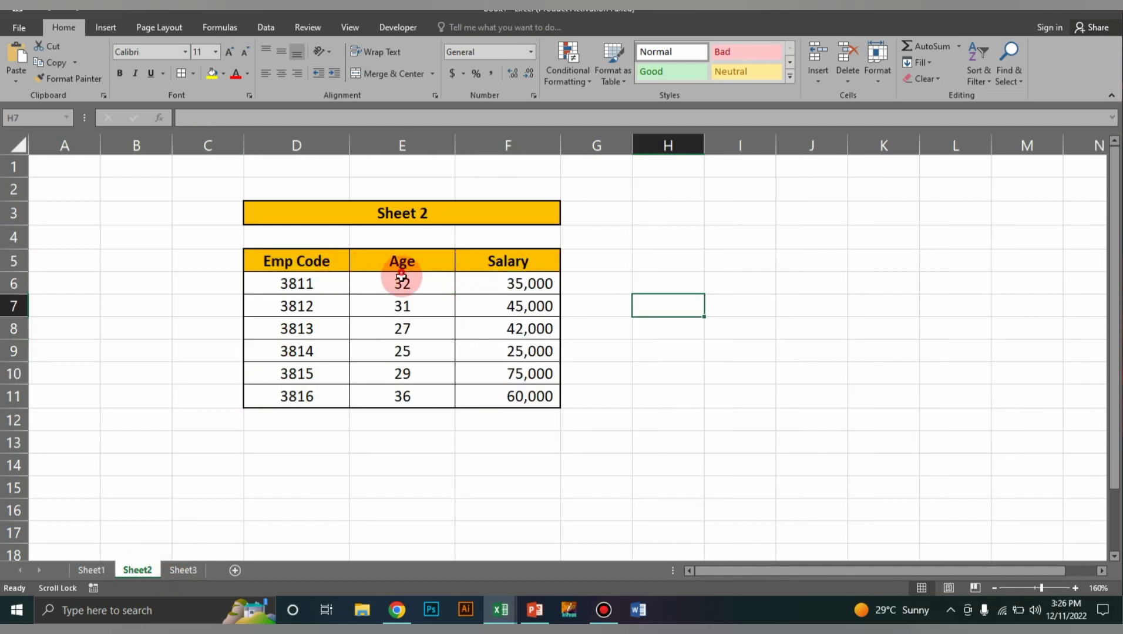
{"action": "left_click_drag", "start_coordinate": [402, 275], "coordinate": [409, 389]}
{"action": "left_click_drag", "start_coordinate": [509, 259], "coordinate": [497, 416]}
{"action": "left_click", "coordinate": [197, 504]}
Step: Compare the Emp Code columns on Sheet1 and Sheet2 and review the Emp Name and Age fields on Sheet3
{"action": "left_click", "coordinate": [91, 570]}
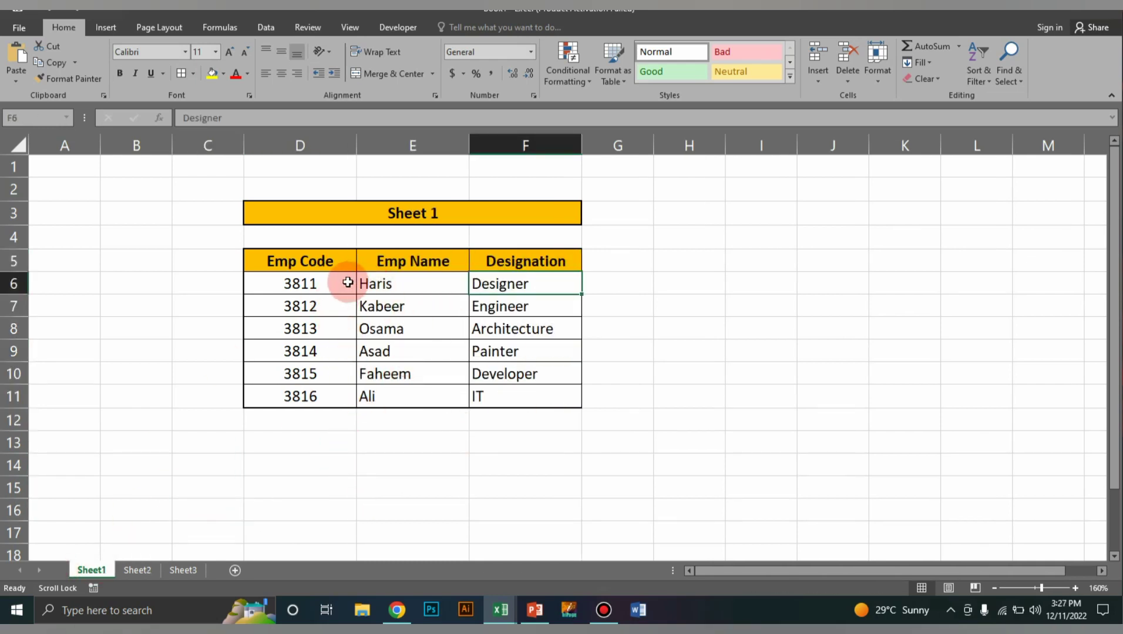
{"action": "left_click_drag", "start_coordinate": [324, 259], "coordinate": [323, 399]}
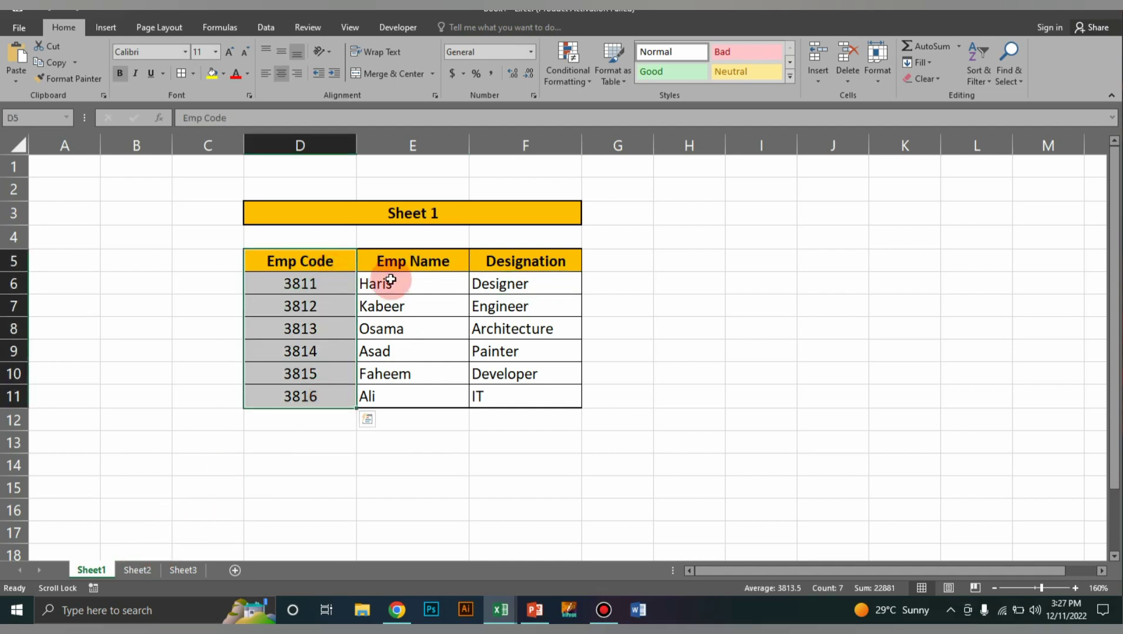
{"action": "left_click", "coordinate": [137, 570]}
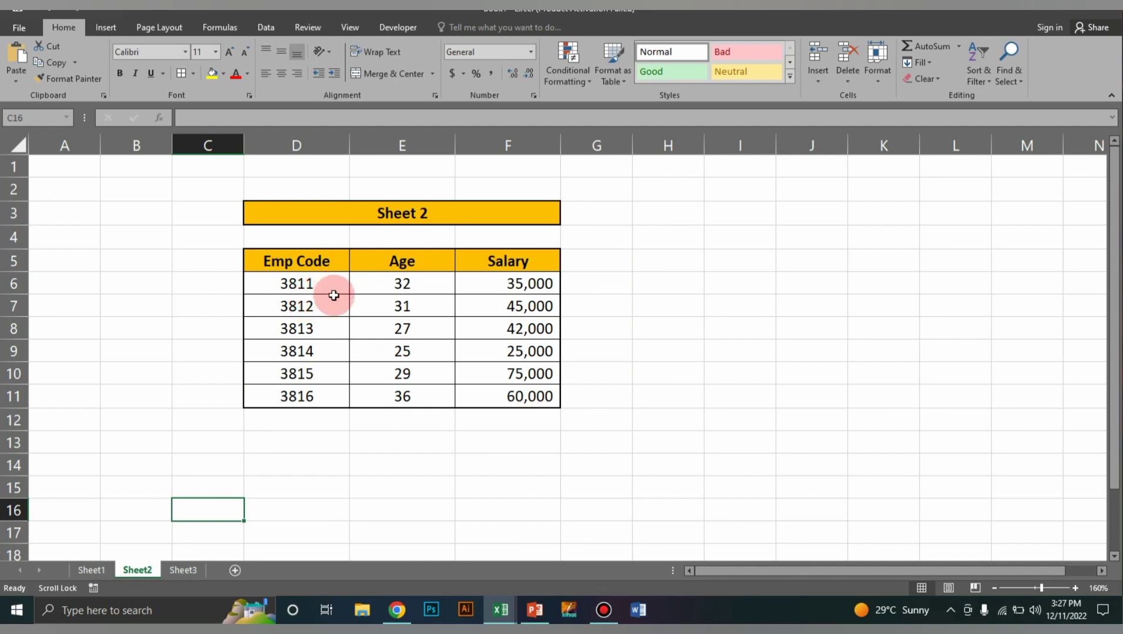
{"action": "left_click", "coordinate": [106, 571]}
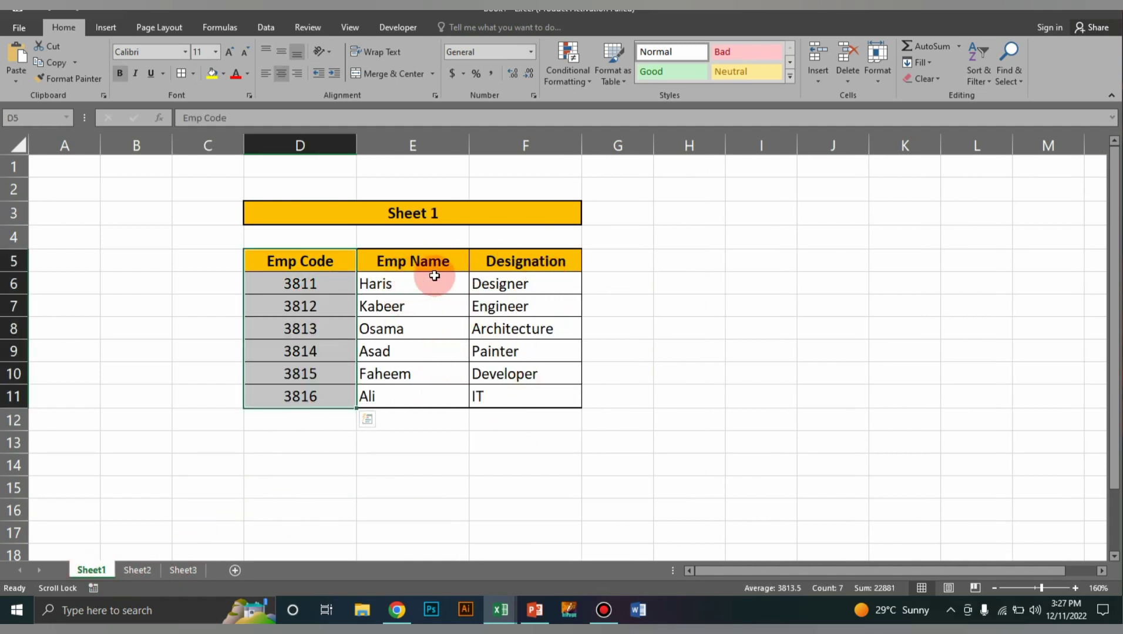
{"action": "left_click", "coordinate": [134, 555]}
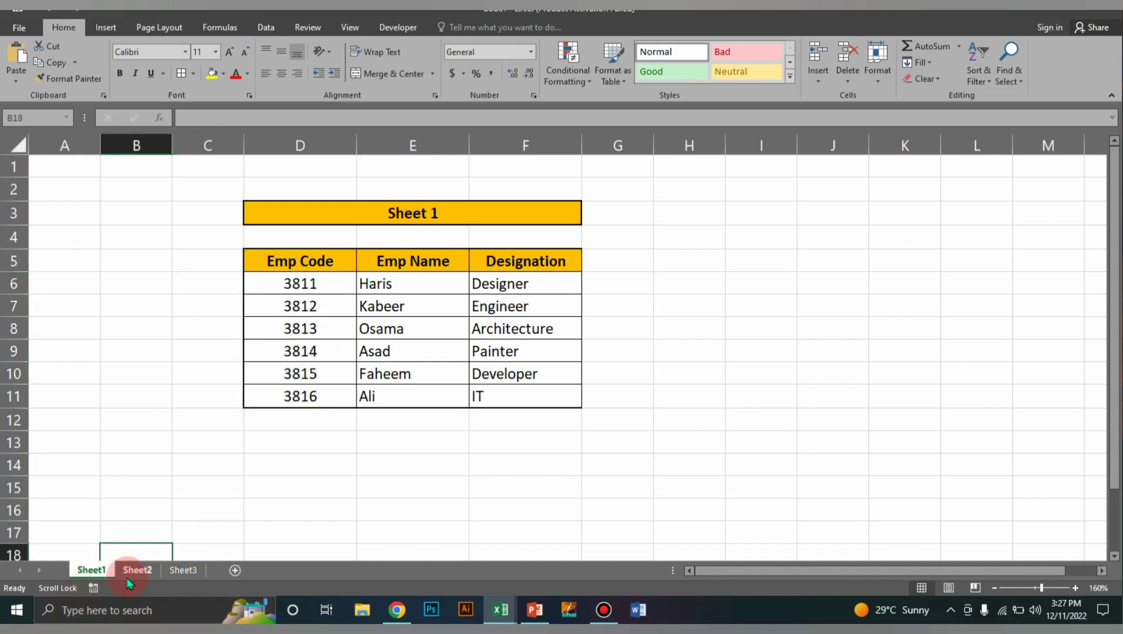
{"action": "left_click", "coordinate": [123, 578]}
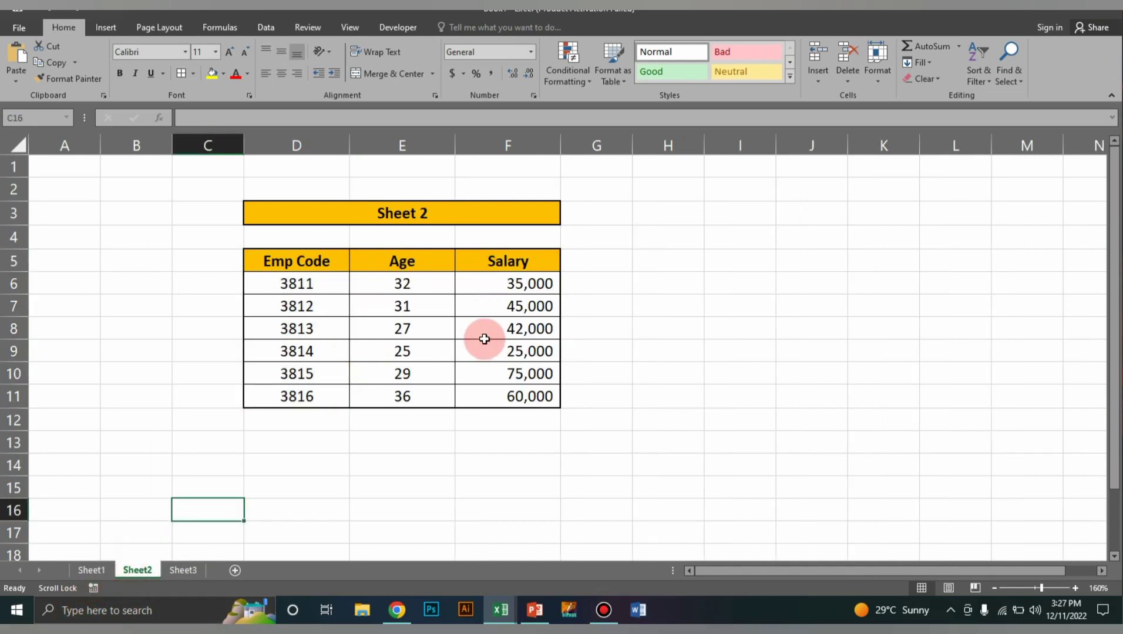
{"action": "left_click", "coordinate": [184, 574]}
{"action": "left_click_drag", "start_coordinate": [427, 233], "coordinate": [432, 264]}
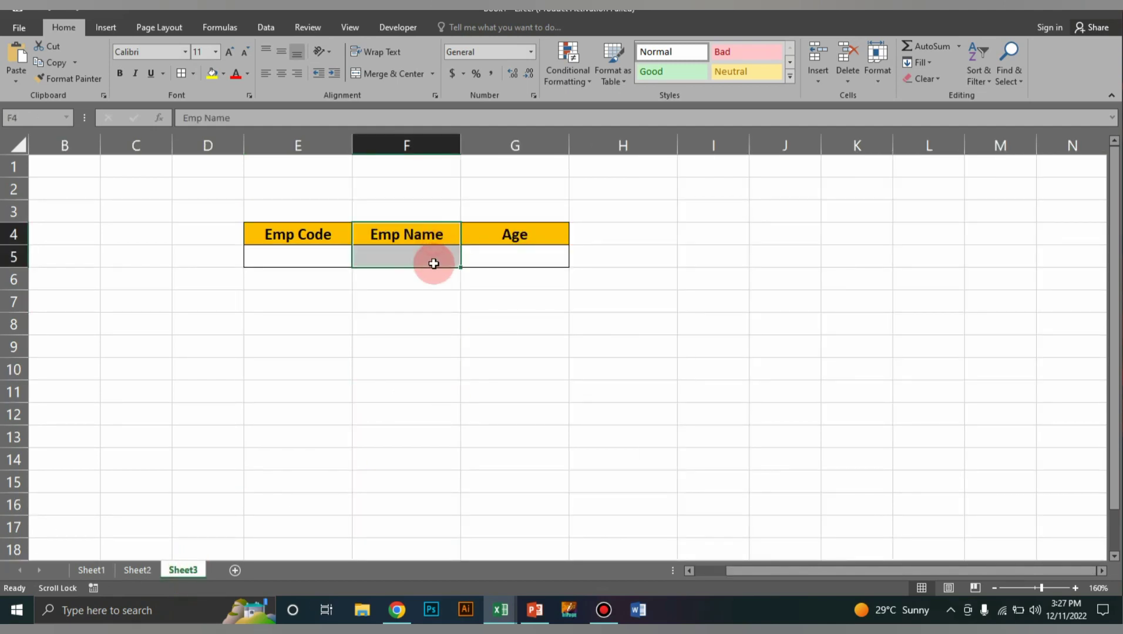
{"action": "left_click_drag", "start_coordinate": [538, 239], "coordinate": [536, 256]}
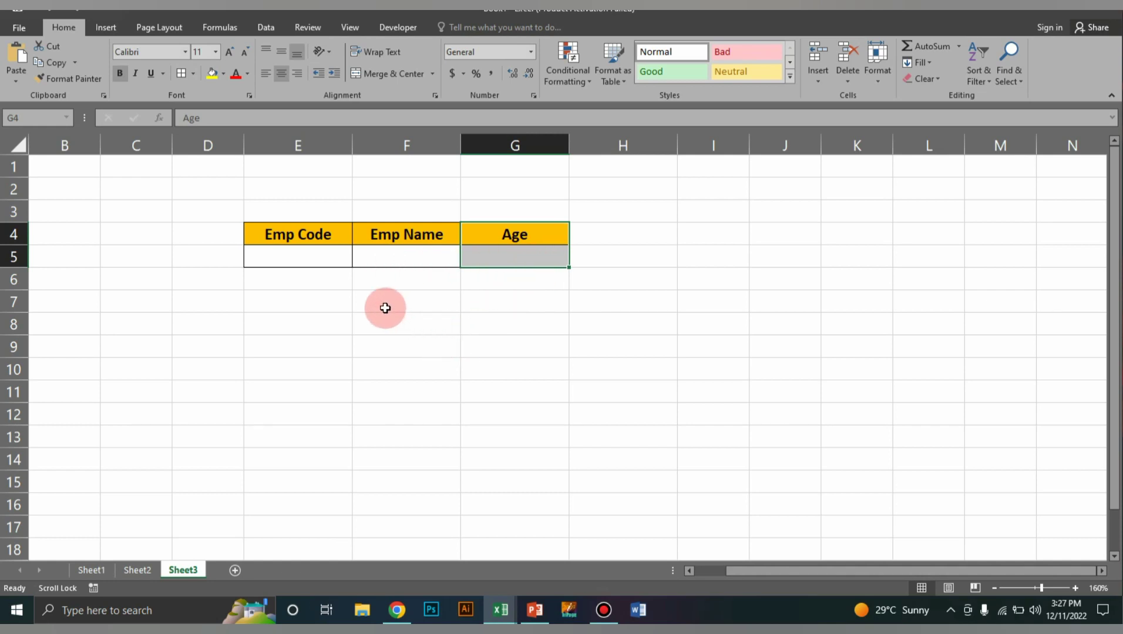
{"action": "left_click", "coordinate": [101, 570]}
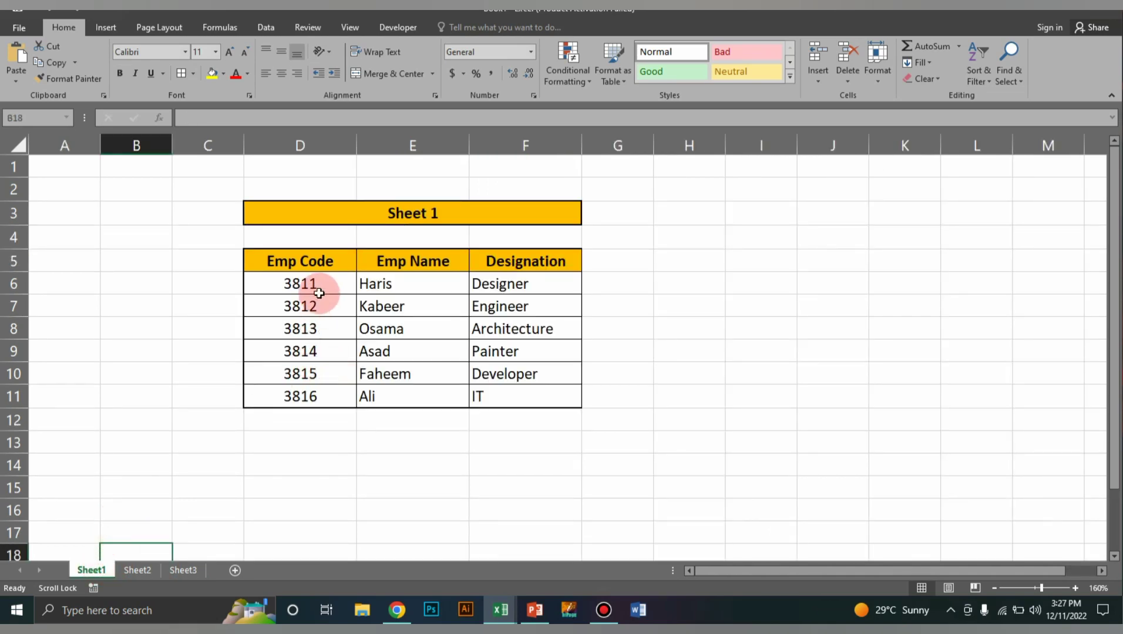
{"action": "left_click_drag", "start_coordinate": [318, 263], "coordinate": [534, 394]}
{"action": "left_click", "coordinate": [224, 34]}
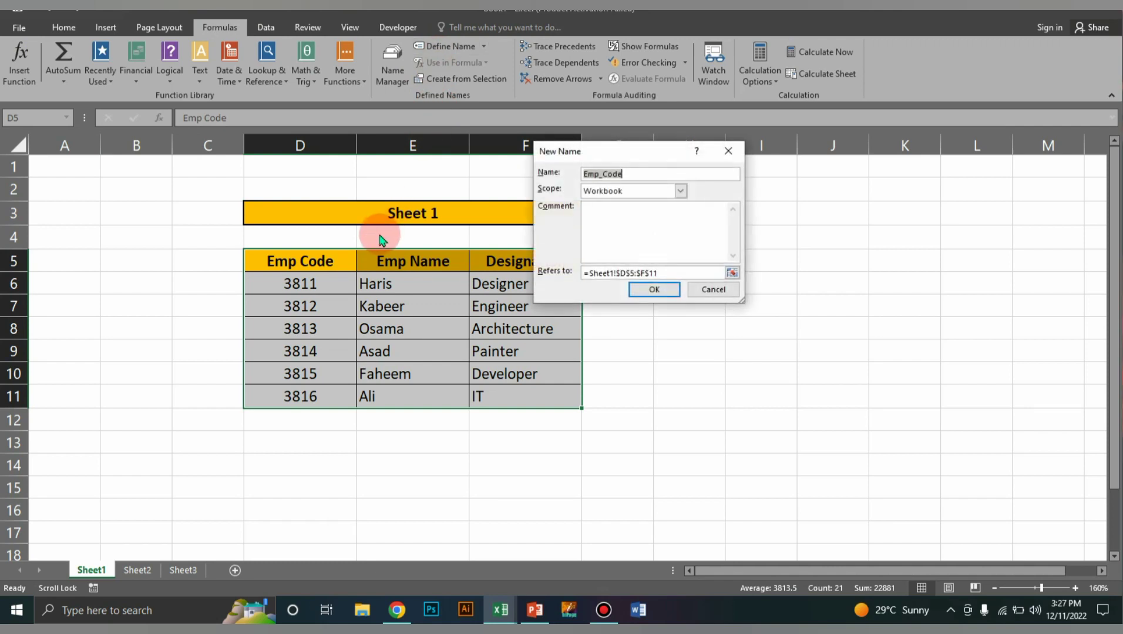
{"action": "left_click", "coordinate": [729, 154]}
{"action": "left_click", "coordinate": [620, 258]}
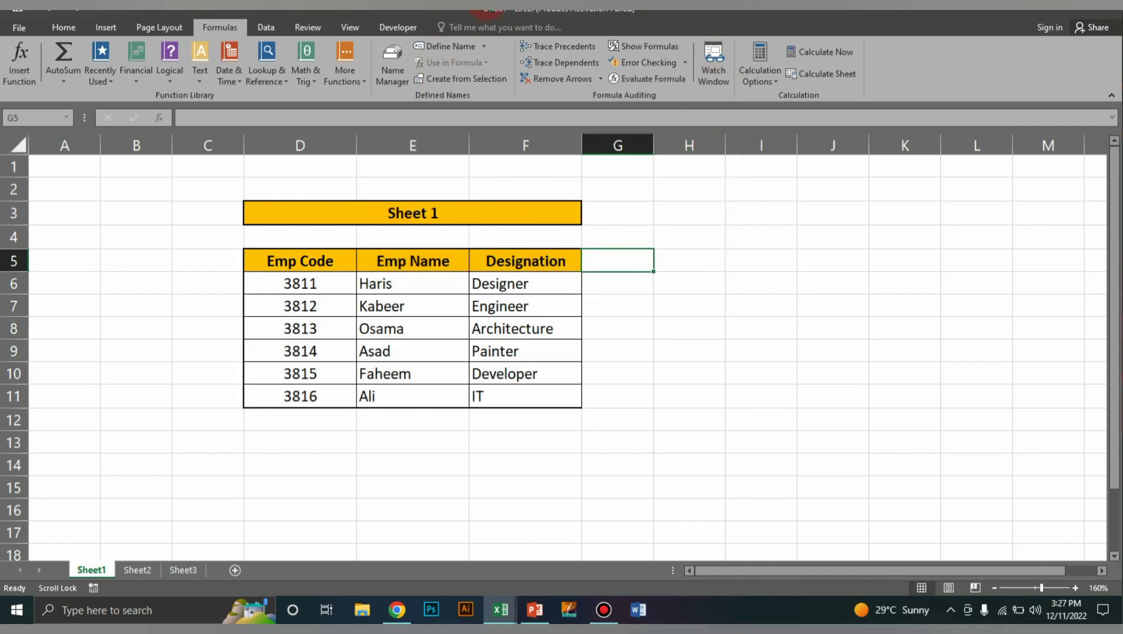
Step: Switch to the Multiple link tables workbook and review the table1 and table2 ranges in its Name Manager
{"action": "left_click", "coordinate": [141, 570]}
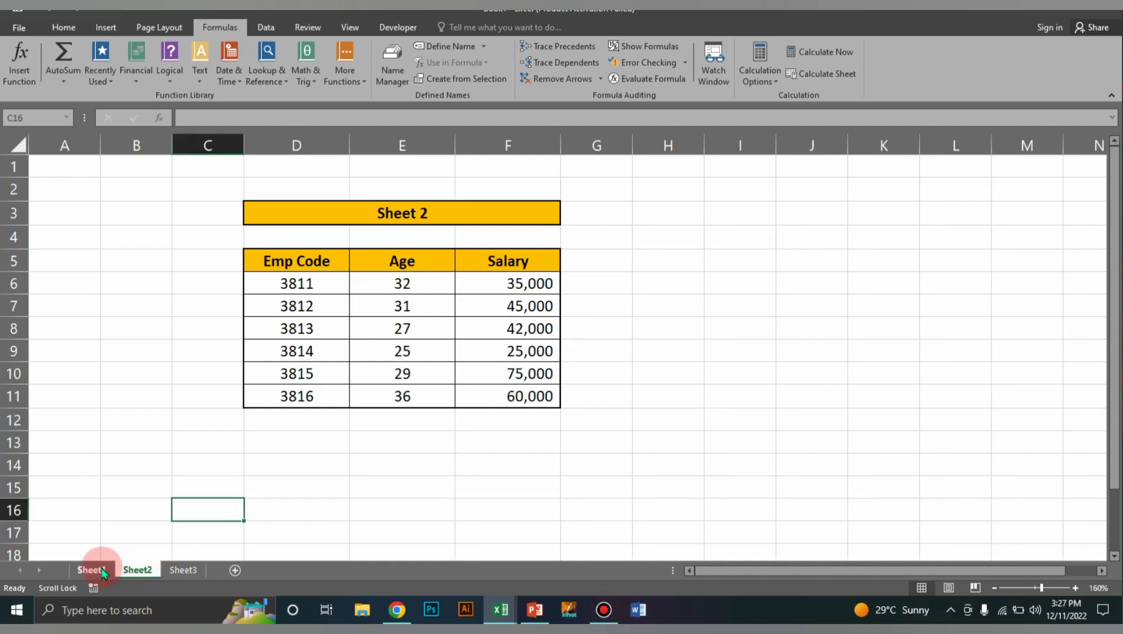
{"action": "left_click", "coordinate": [97, 571]}
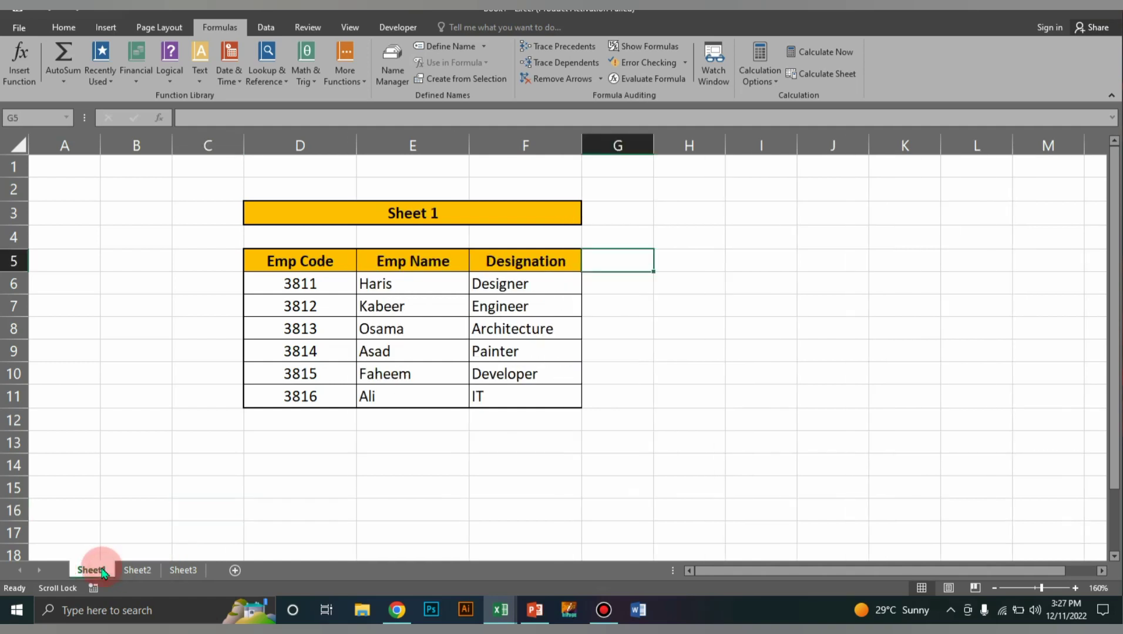
{"action": "left_click", "coordinate": [500, 614]}
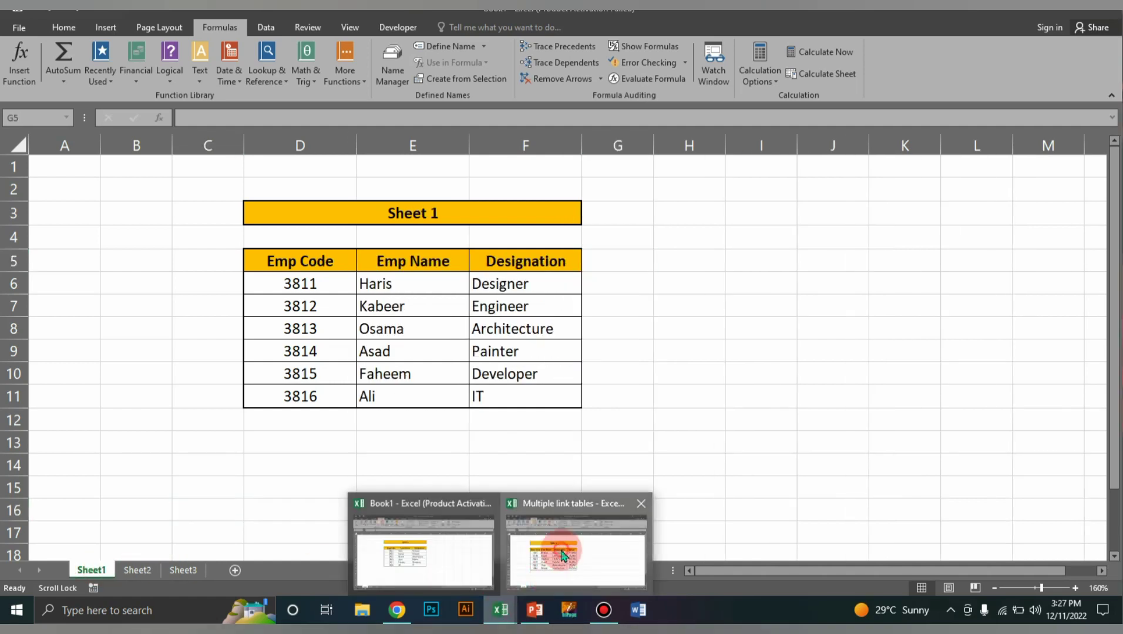
{"action": "left_click", "coordinate": [532, 523]}
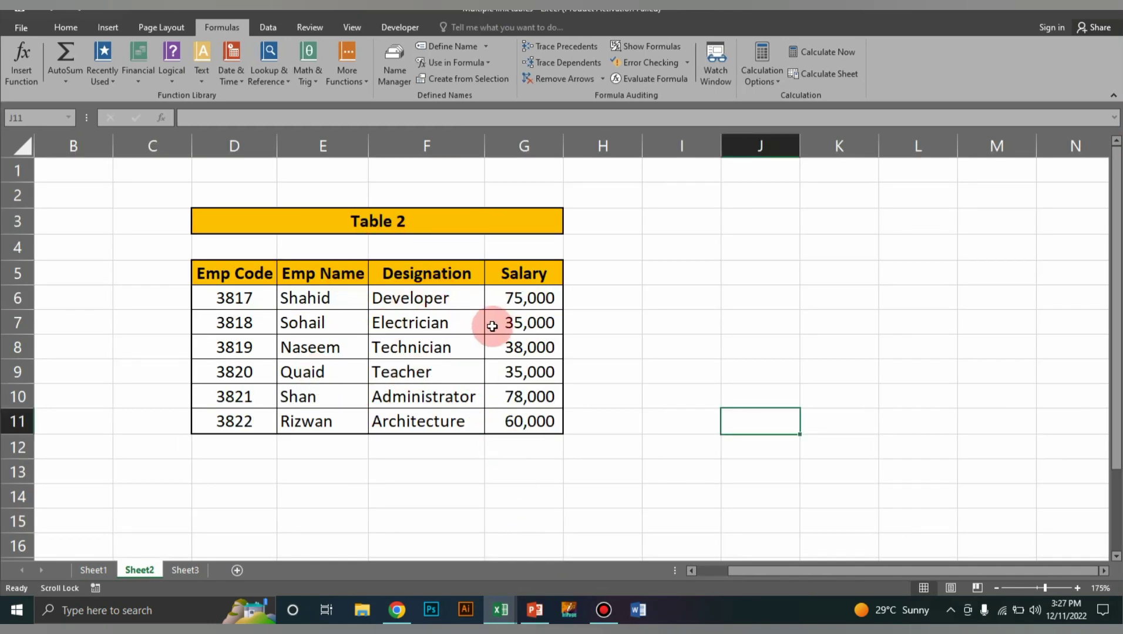
{"action": "left_click", "coordinate": [439, 51]}
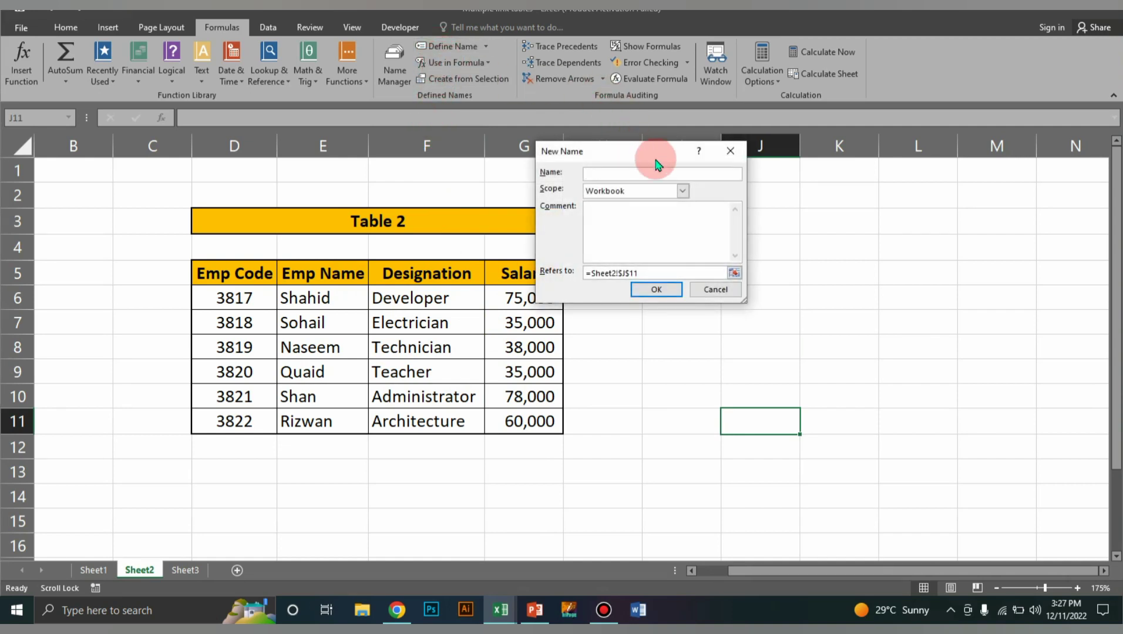
{"action": "left_click", "coordinate": [719, 154]}
{"action": "left_click", "coordinate": [394, 64]}
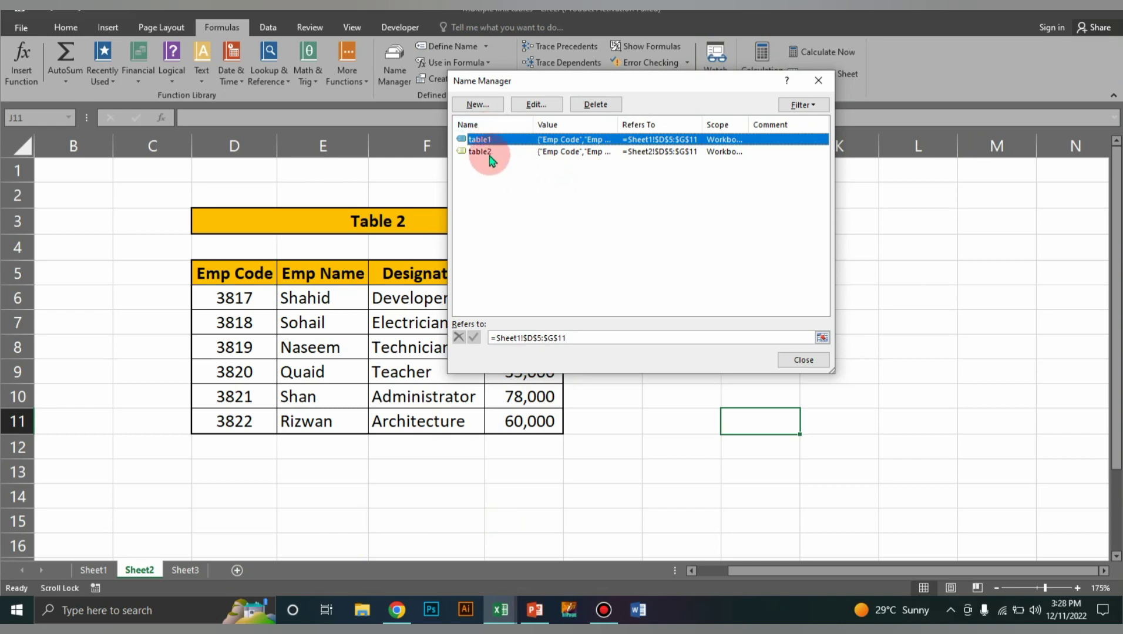
{"action": "left_click", "coordinate": [799, 360]}
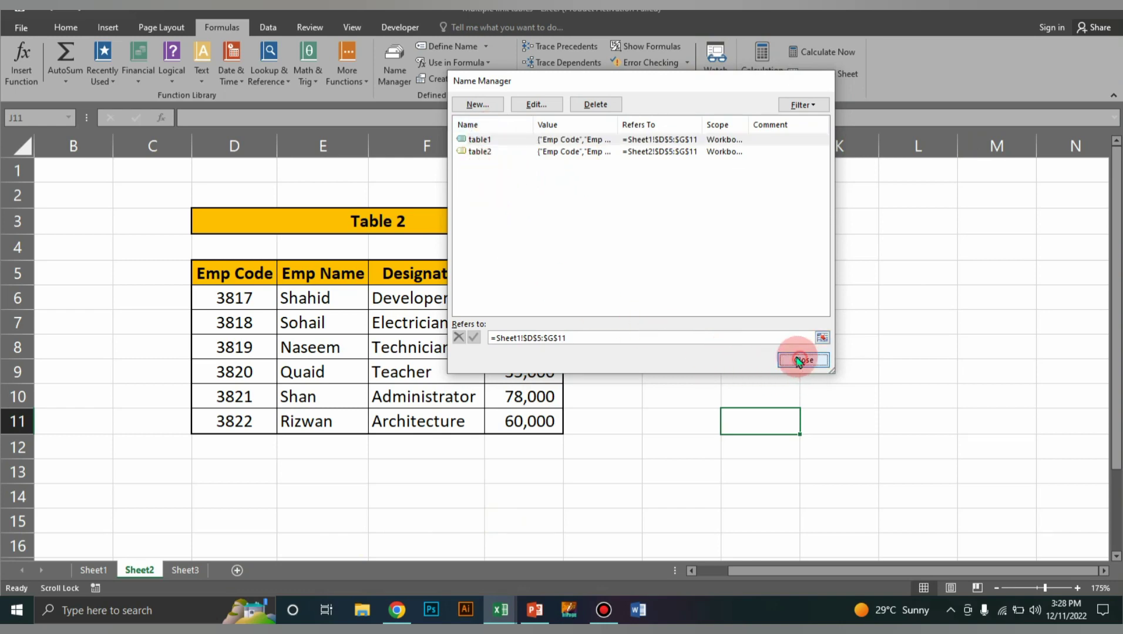
Step: In the Book1 workbook, define the name table1 for the range D5:F11 on Sheet1
{"action": "key", "text": "alt+Tab"}
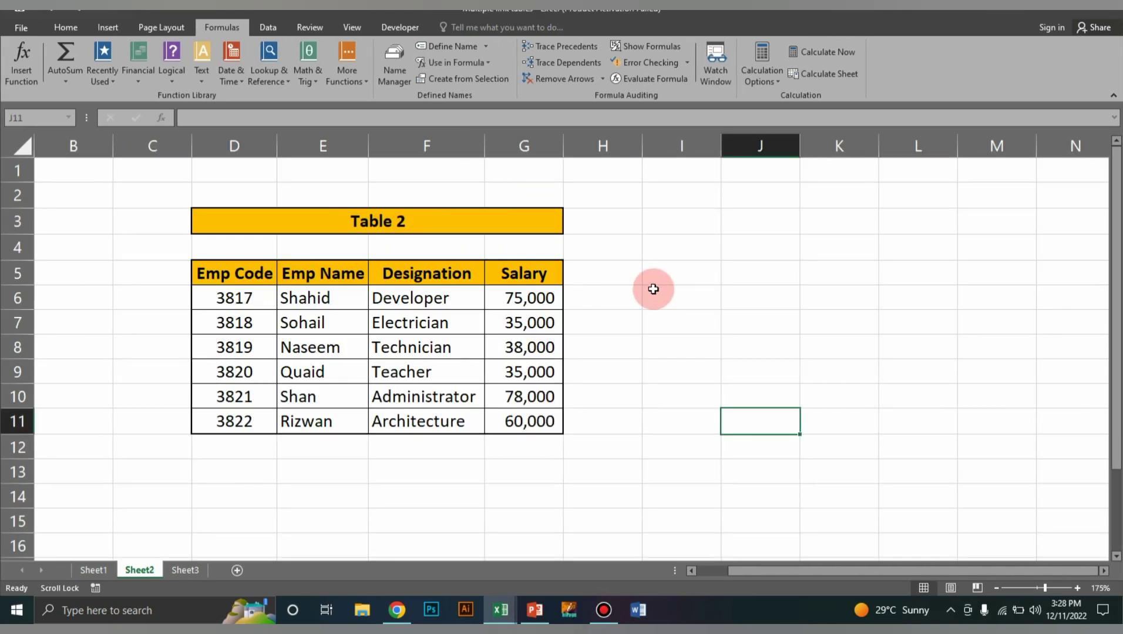
{"action": "key", "text": "alt+Tab"}
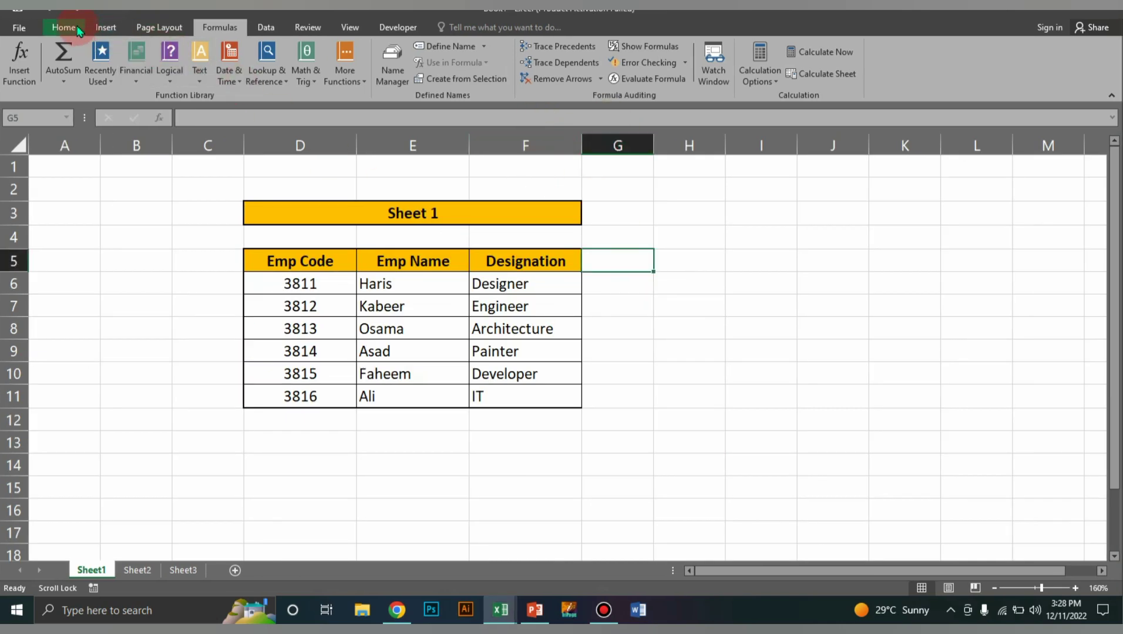
{"action": "left_click", "coordinate": [64, 27]}
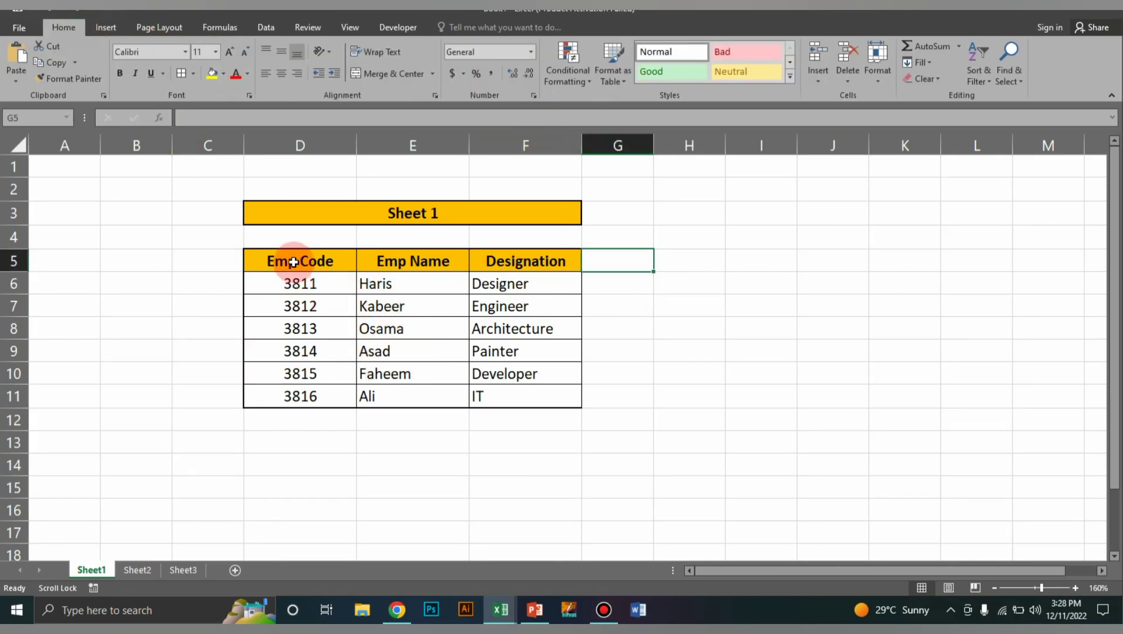
{"action": "left_click_drag", "start_coordinate": [293, 259], "coordinate": [534, 394]}
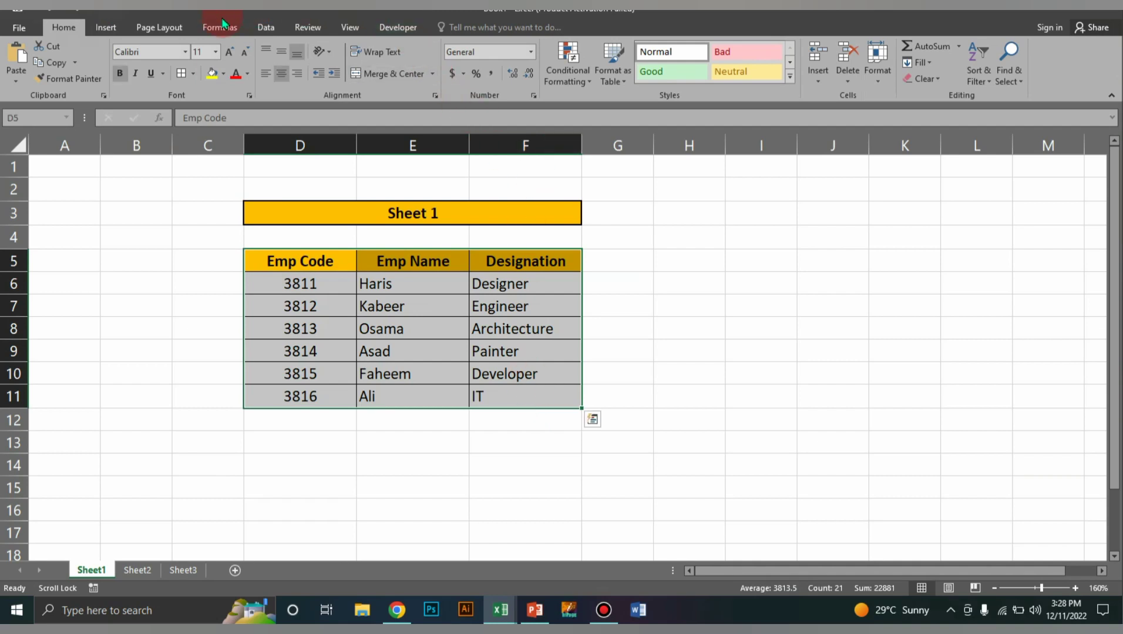
{"action": "left_click", "coordinate": [238, 30]}
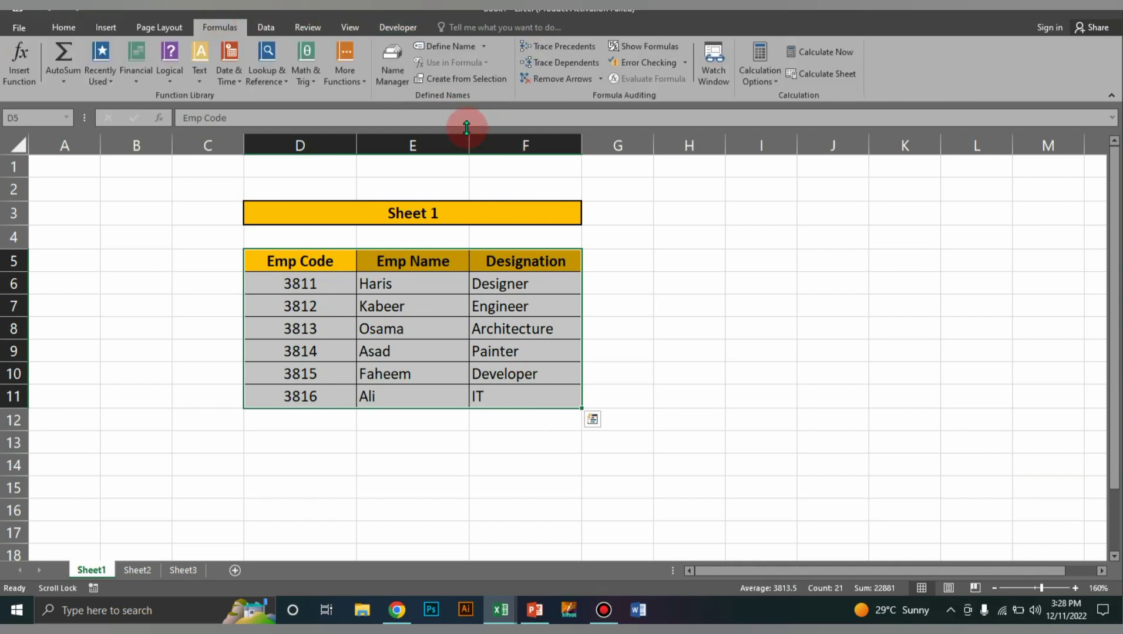
{"action": "left_click", "coordinate": [451, 46]}
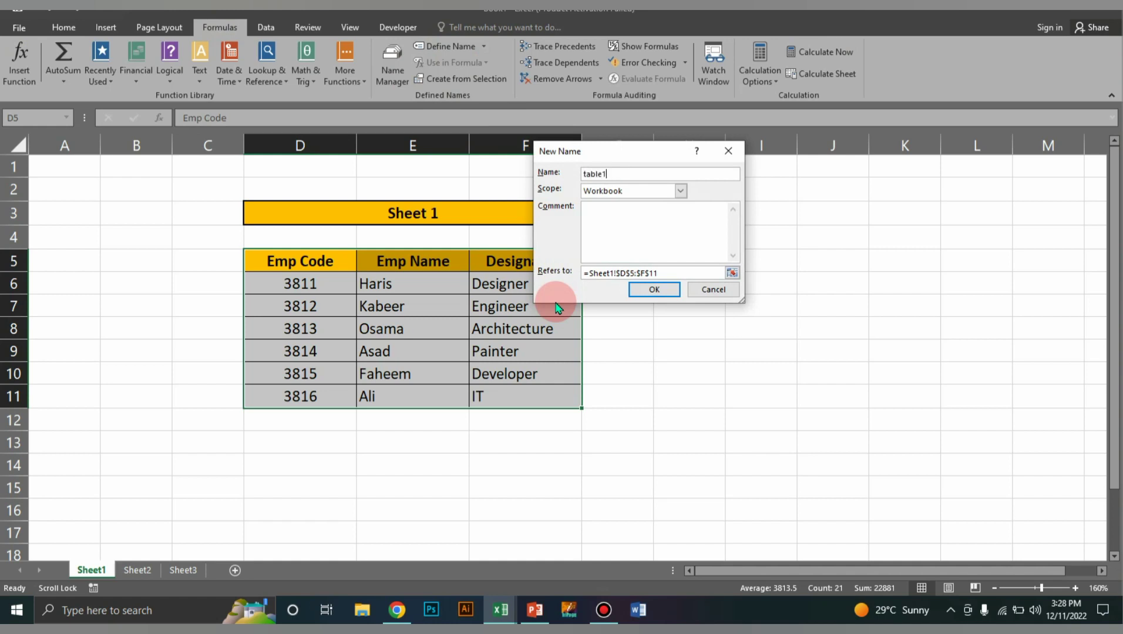
{"action": "left_click", "coordinate": [645, 290]}
Step: Define the name table2 for the range D5:F11 on Sheet2
{"action": "key", "text": "ctrl+Page_Down"}
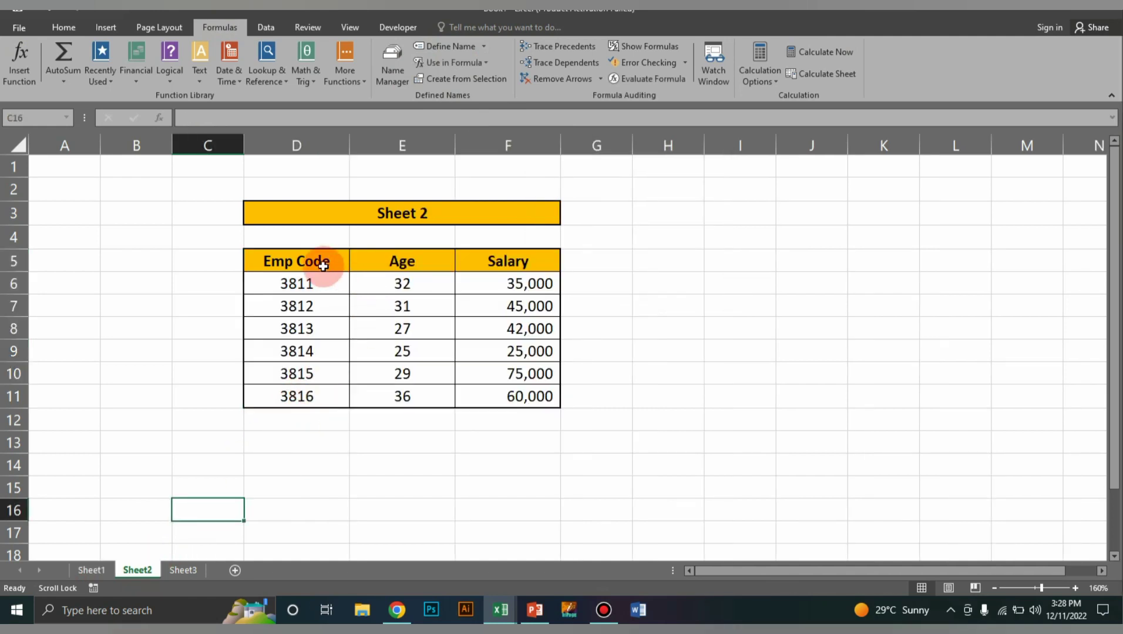
{"action": "left_click_drag", "start_coordinate": [318, 264], "coordinate": [494, 393]}
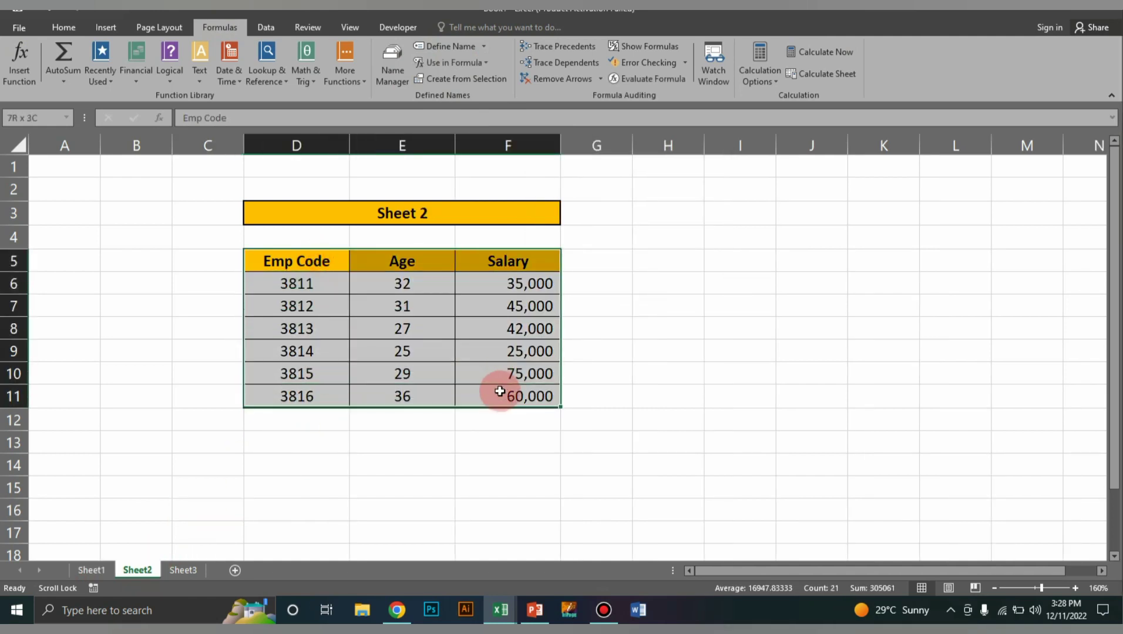
{"action": "left_click", "coordinate": [444, 46]}
{"action": "type", "text": "tab"}
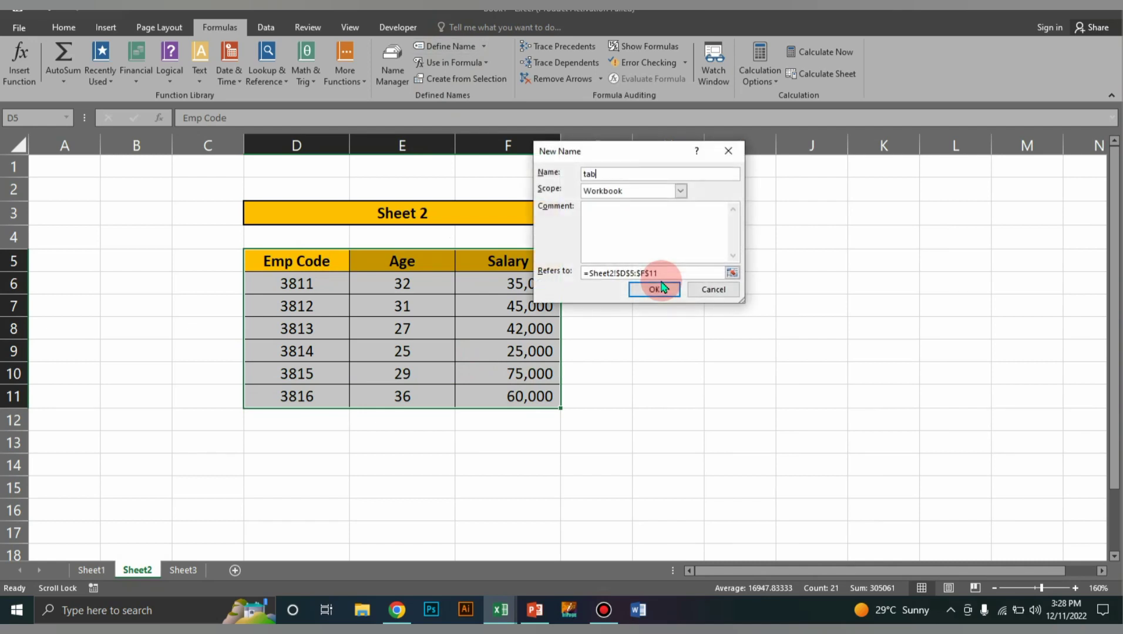
{"action": "type", "text": "le2"}
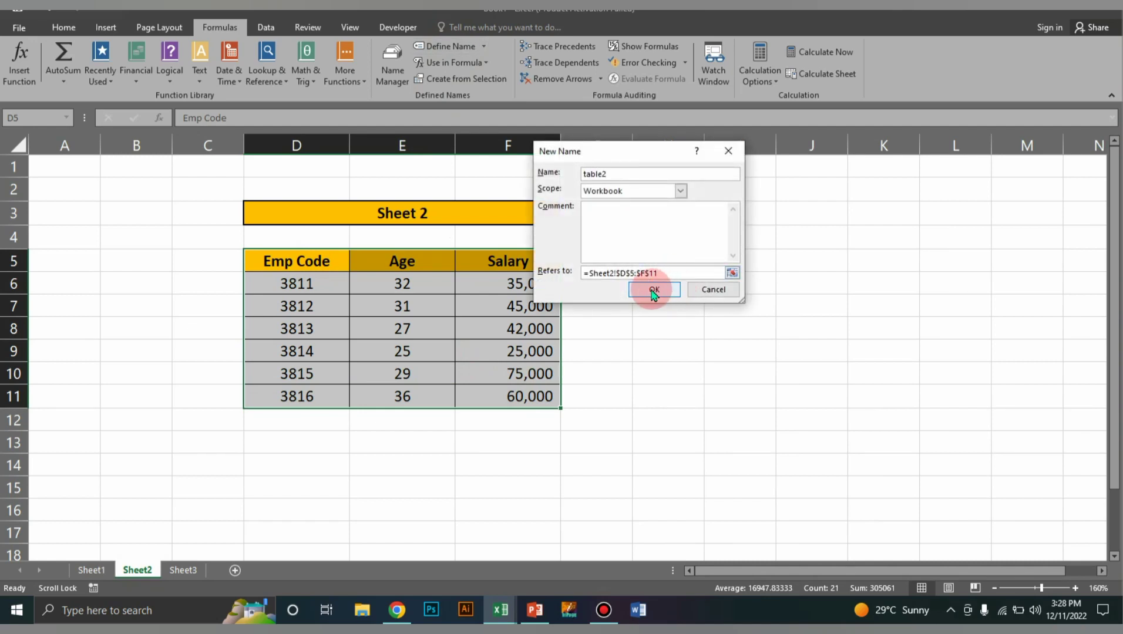
{"action": "left_click", "coordinate": [661, 288]}
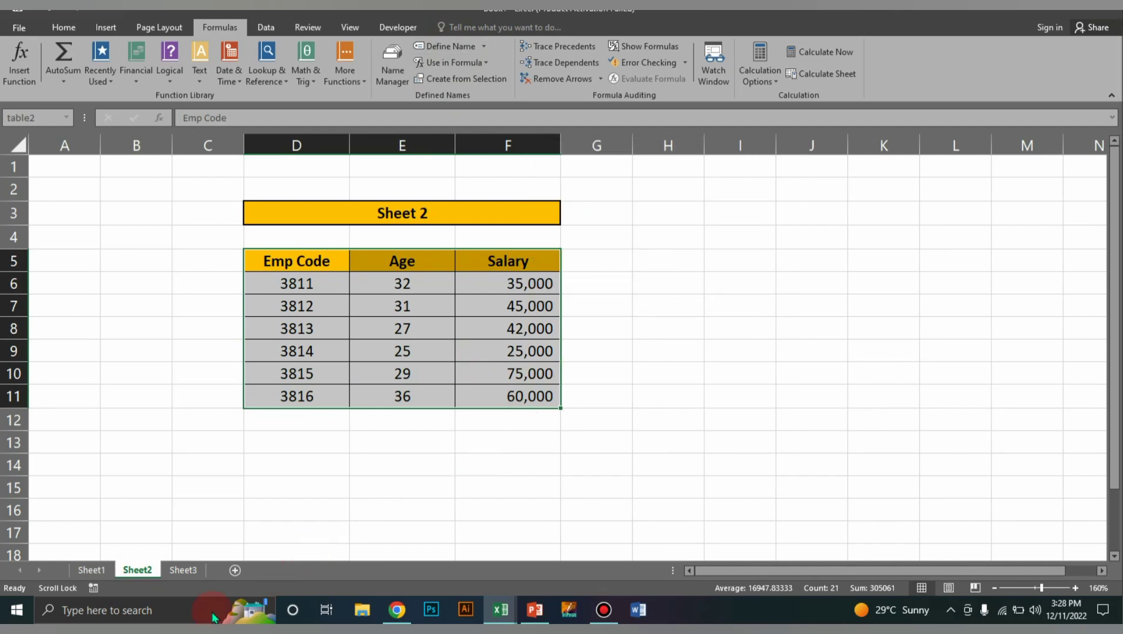
Step: Review the Emp Code and Emp Name columns on Sheet1 against the lookup fields on Sheet3
{"action": "left_click", "coordinate": [183, 571]}
{"action": "left_click", "coordinate": [235, 466]}
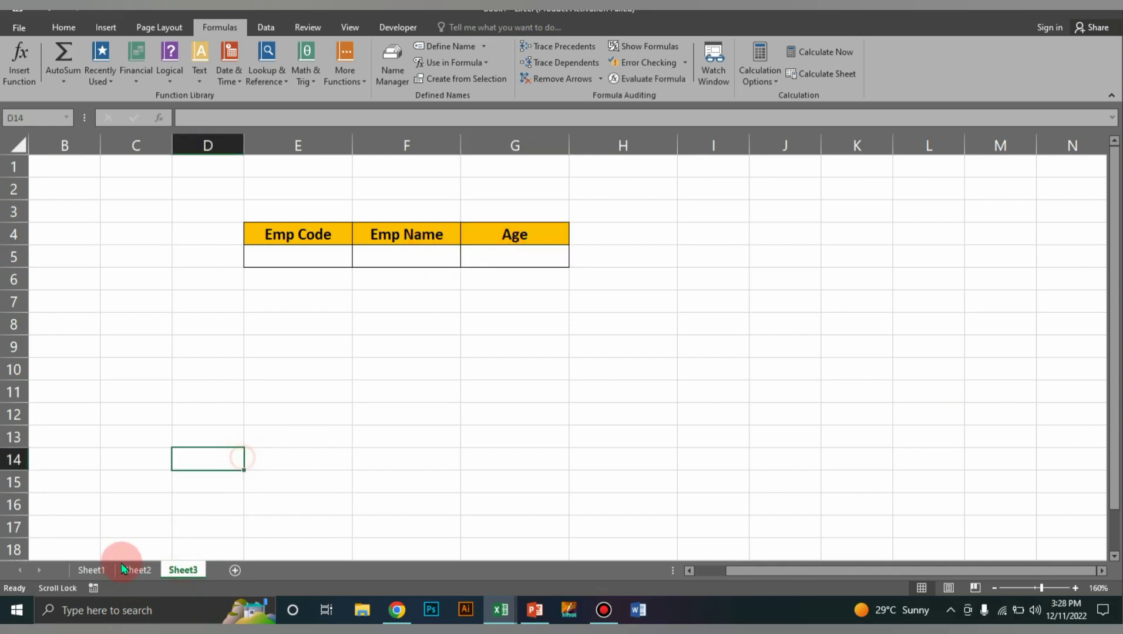
{"action": "left_click", "coordinate": [91, 571]}
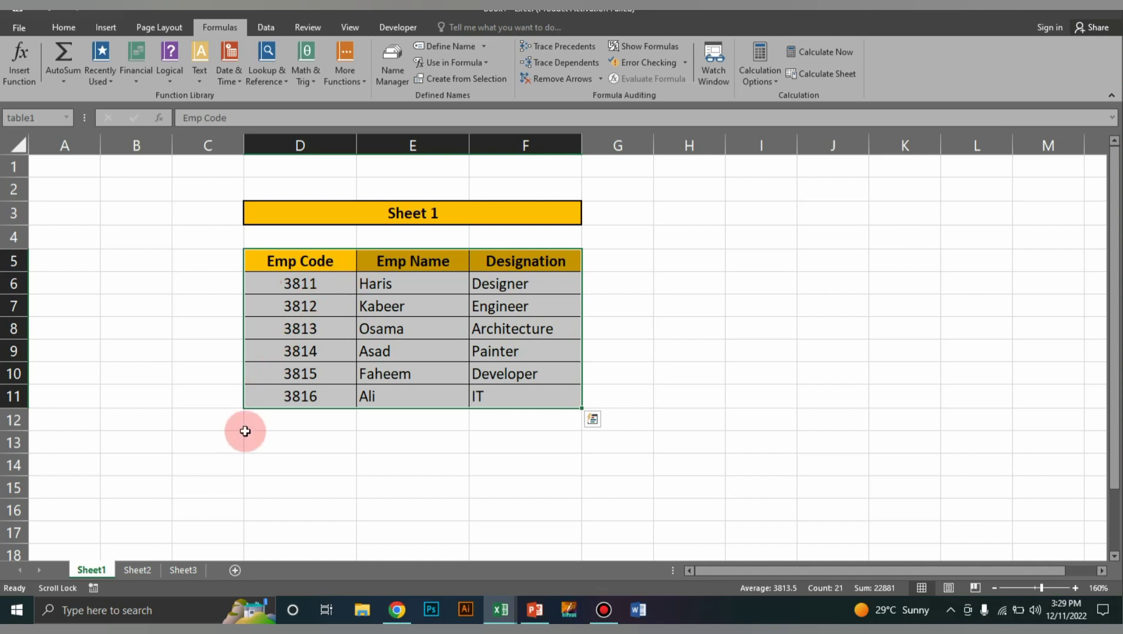
{"action": "left_click_drag", "start_coordinate": [317, 284], "coordinate": [317, 399]}
{"action": "left_click", "coordinate": [414, 441]}
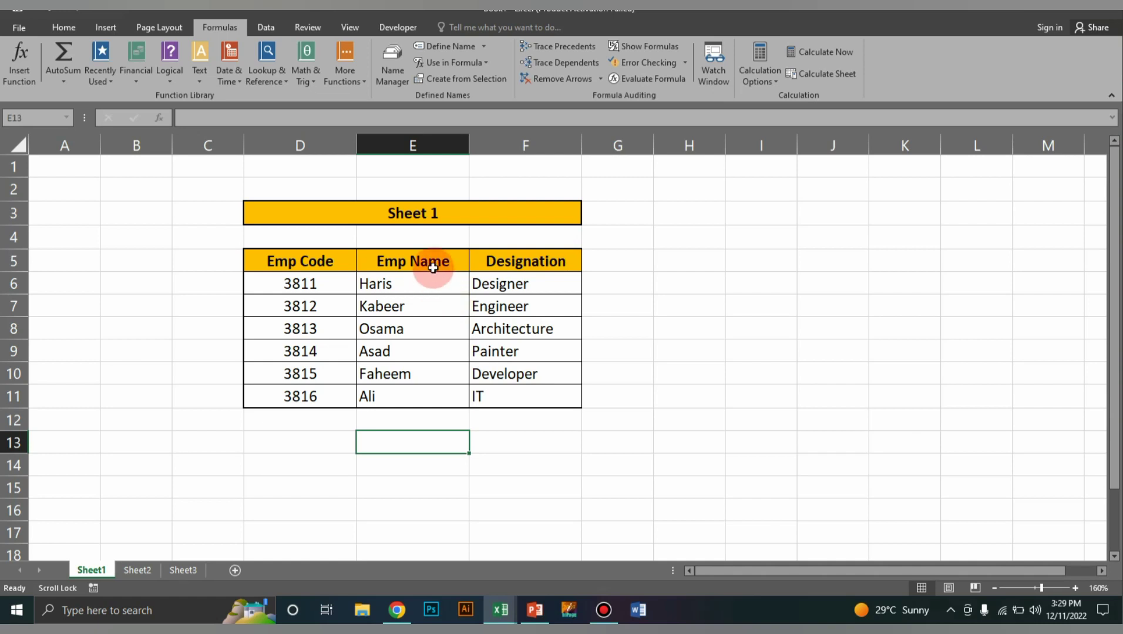
{"action": "left_click", "coordinate": [150, 577]}
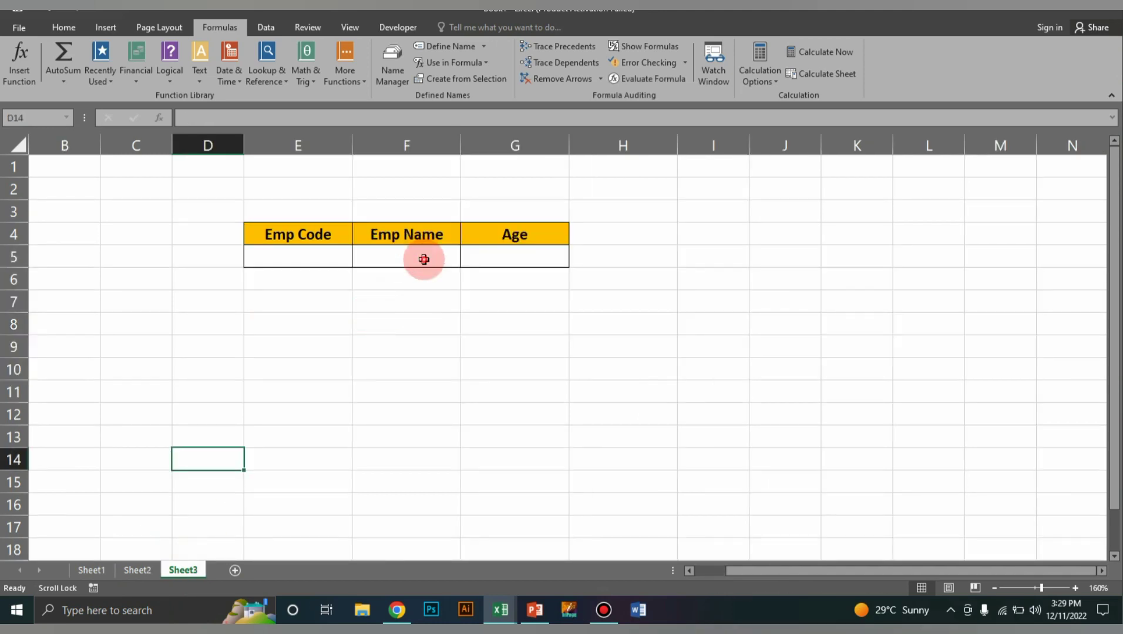
Step: Enter the formula =VLOOKUP(E5,table1,2,0) in the Emp Name cell F5 on Sheet3
{"action": "left_click", "coordinate": [423, 258]}
{"action": "type", "text": "=vl"}
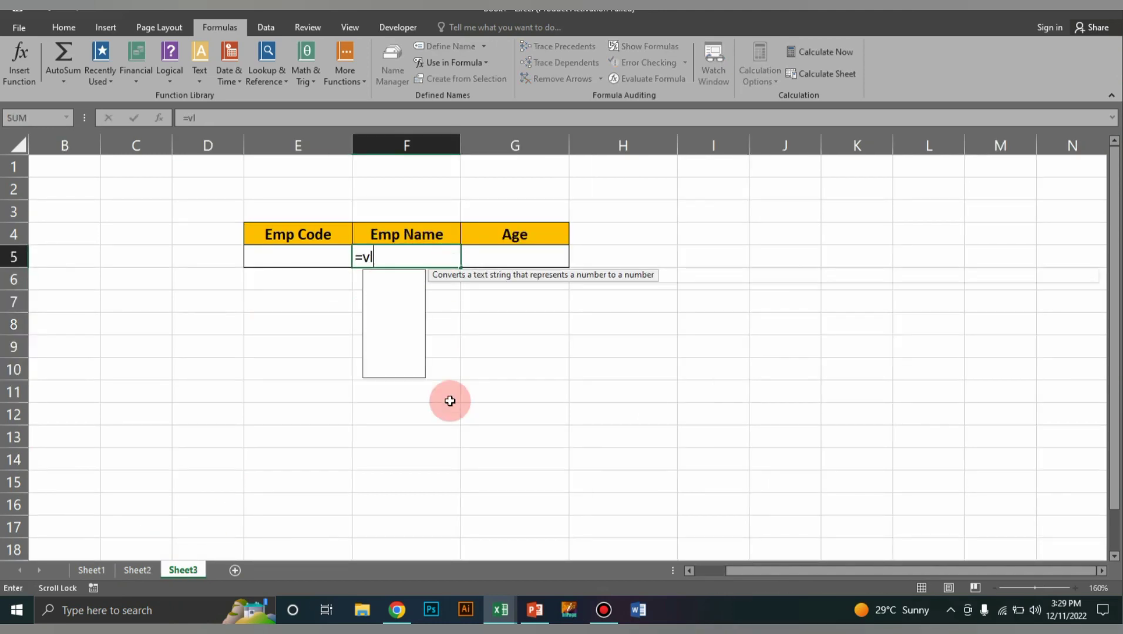
{"action": "type", "text": "ookup("}
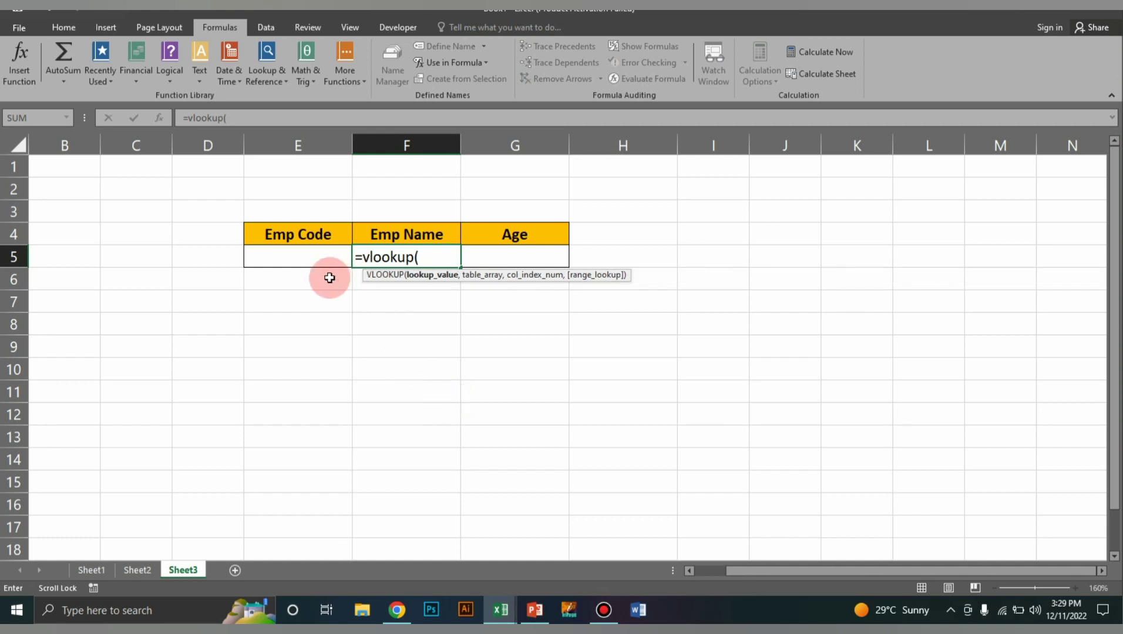
{"action": "left_click", "coordinate": [311, 259]}
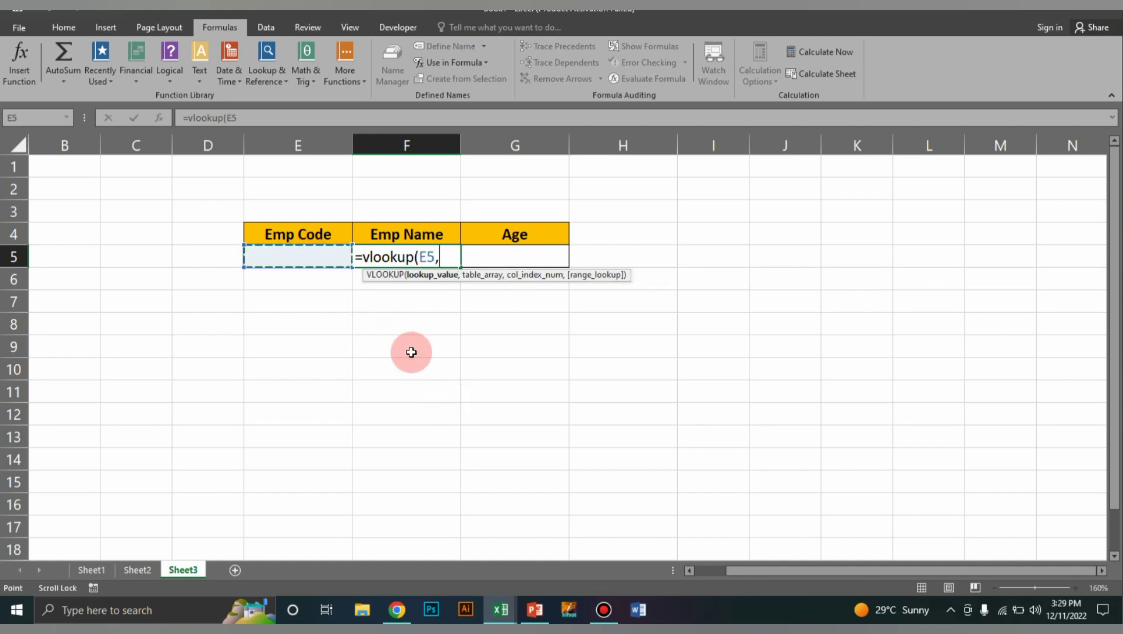
{"action": "type", "text": ","}
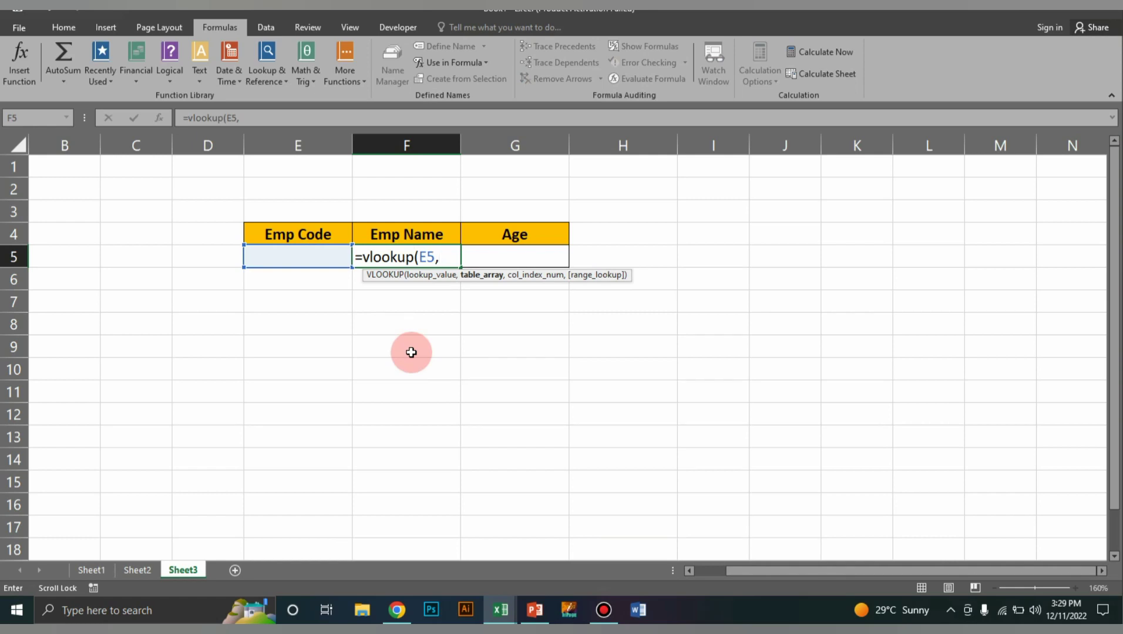
{"action": "type", "text": "tabl"}
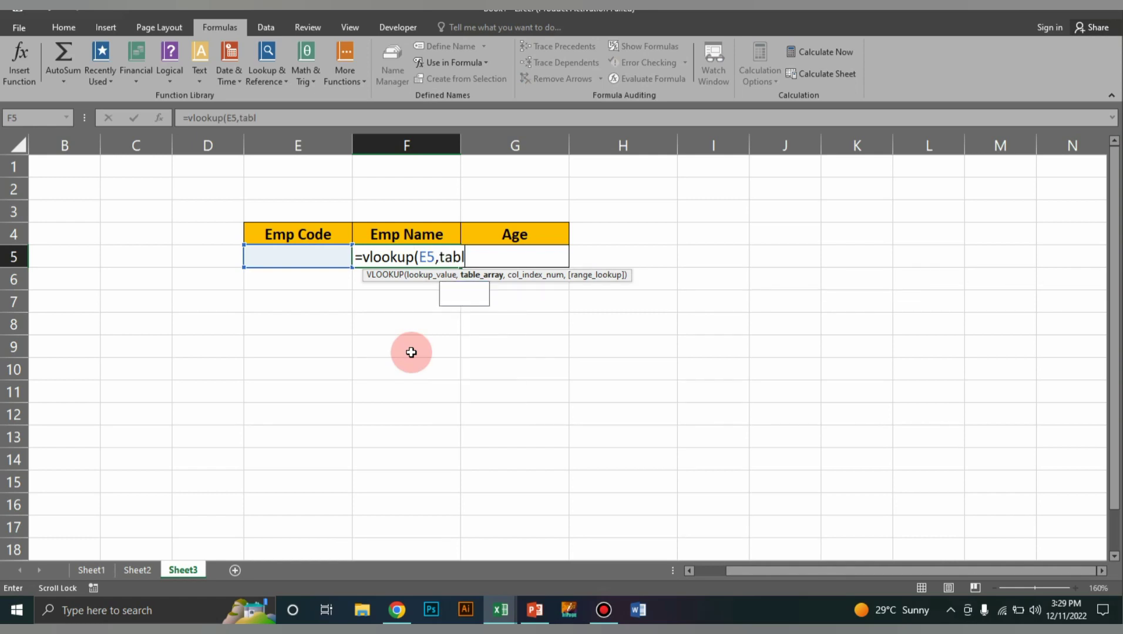
{"action": "type", "text": "e1"}
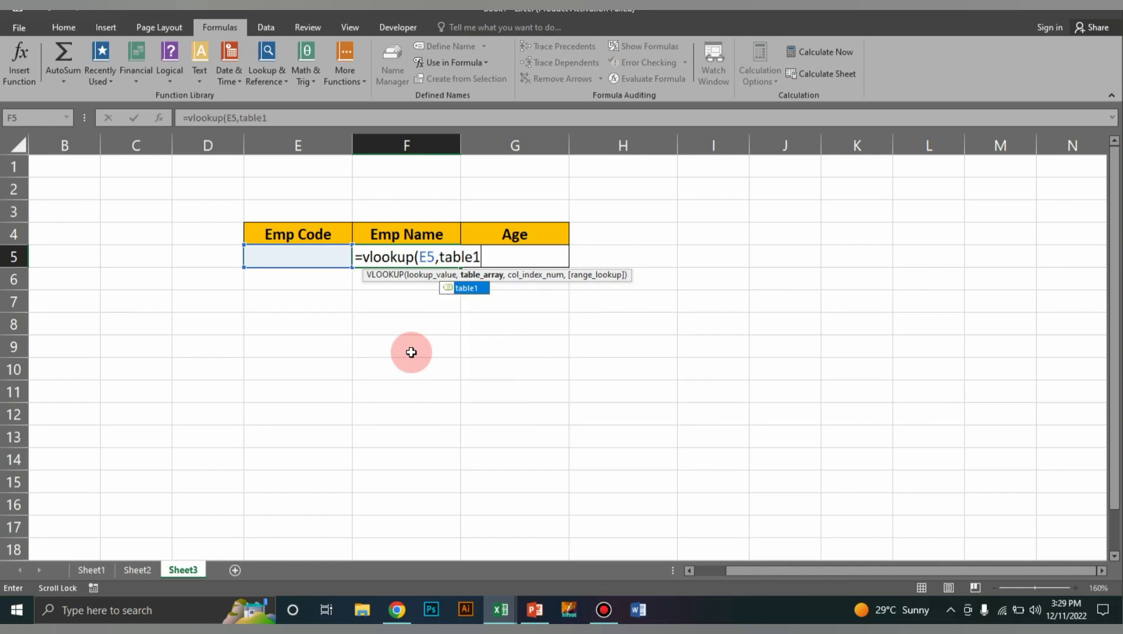
{"action": "type", "text": ","}
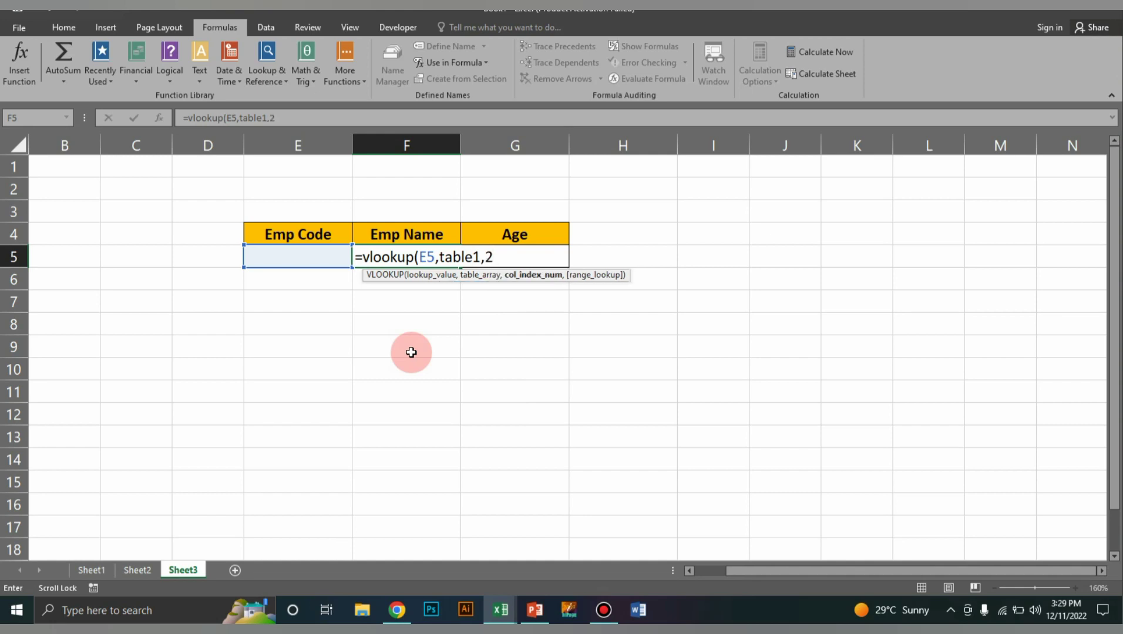
{"action": "type", "text": "2,0"}
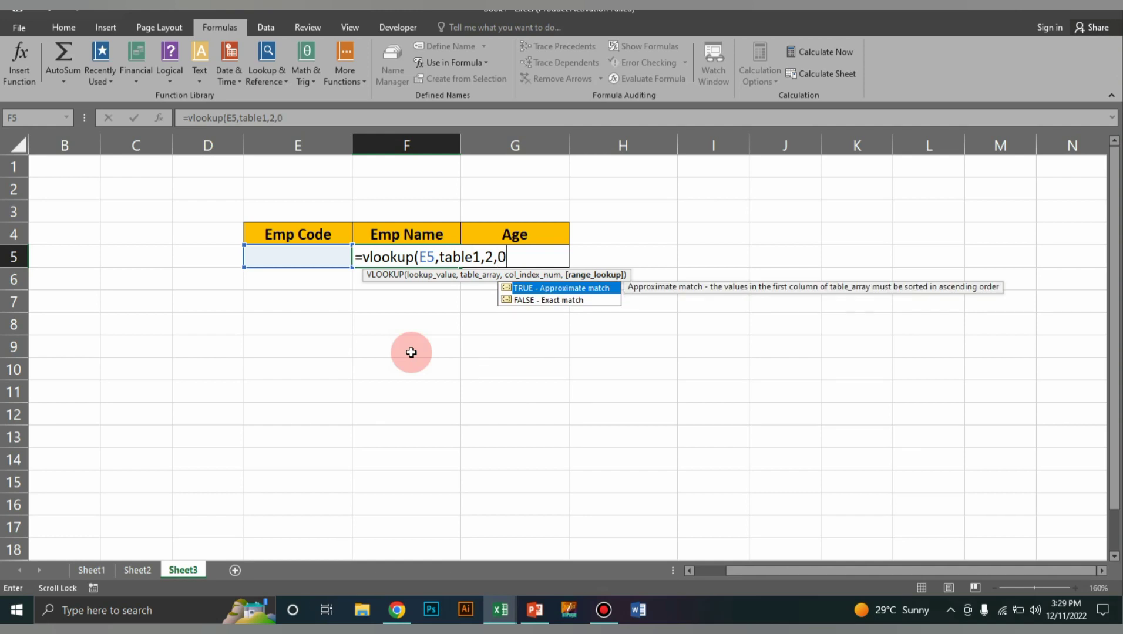
{"action": "type", "text": ")"}
{"action": "key", "text": "ctrl+Return"}
{"action": "key", "text": "Return"}
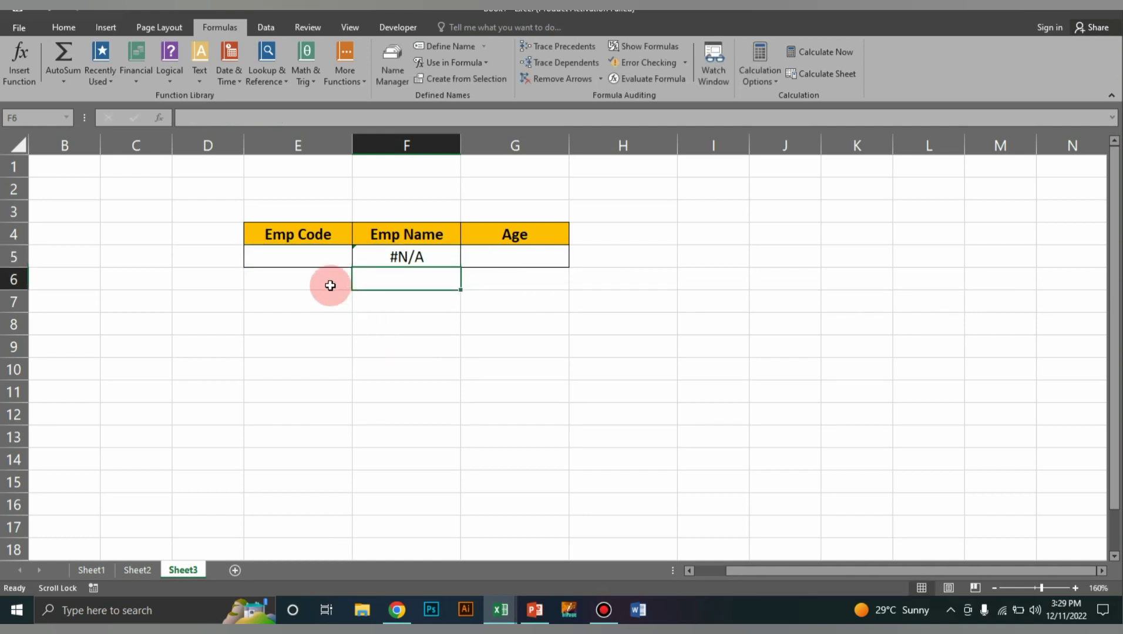
Step: Set the Emp Code in E5 on Sheet3 to 3815 and check the returned name against the Sheet1 table
{"action": "left_click", "coordinate": [320, 260]}
{"action": "type", "text": "3815"}
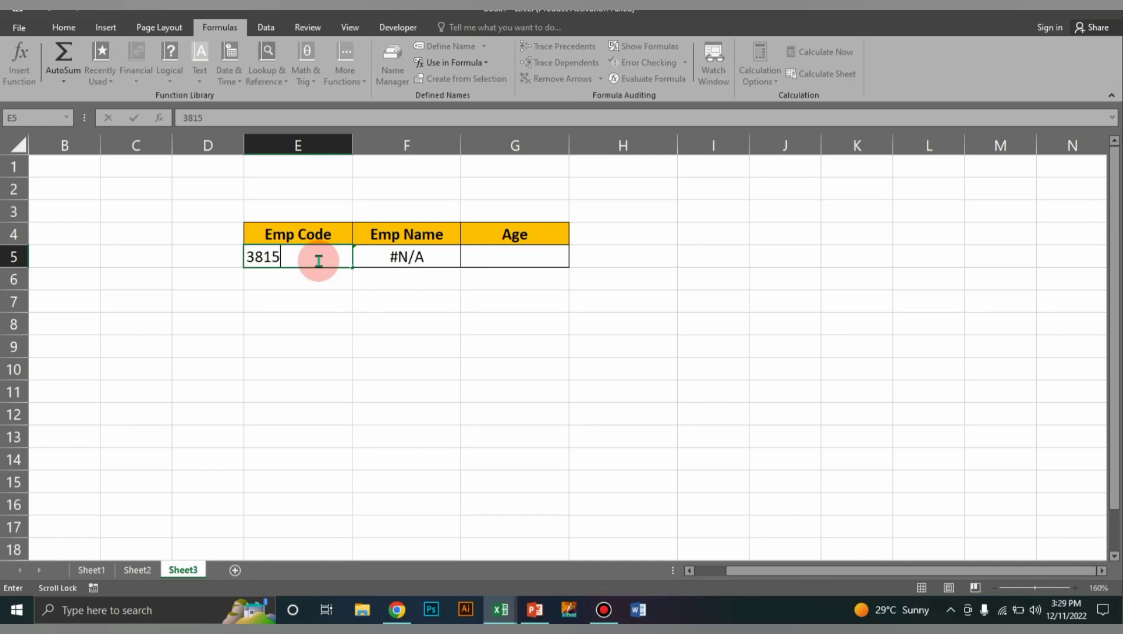
{"action": "key", "text": "Return"}
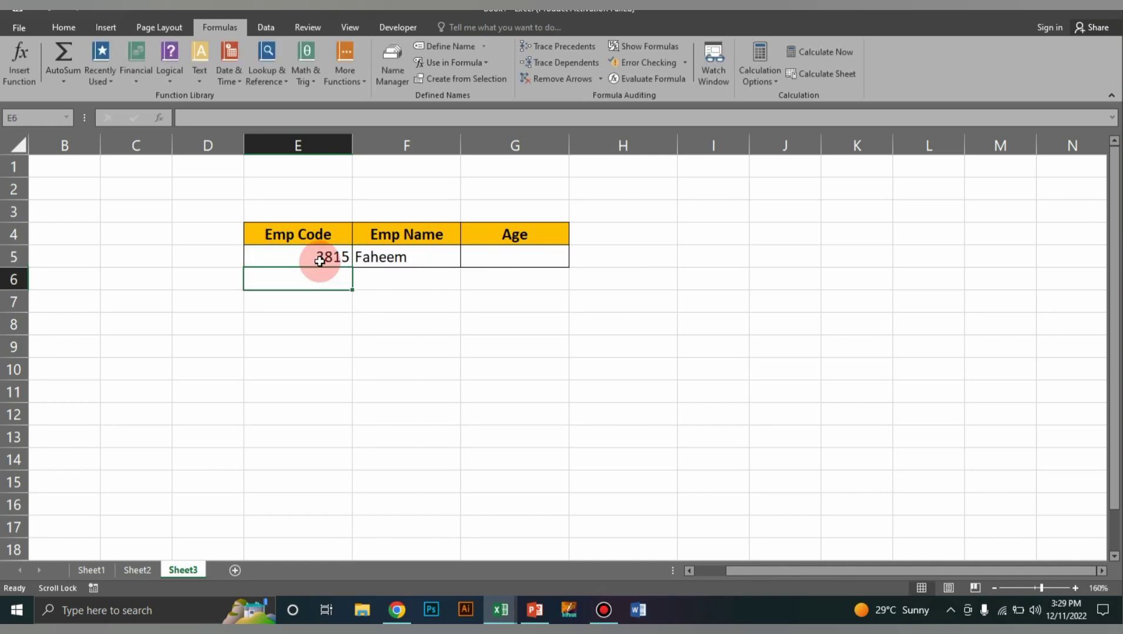
{"action": "left_click", "coordinate": [101, 577]}
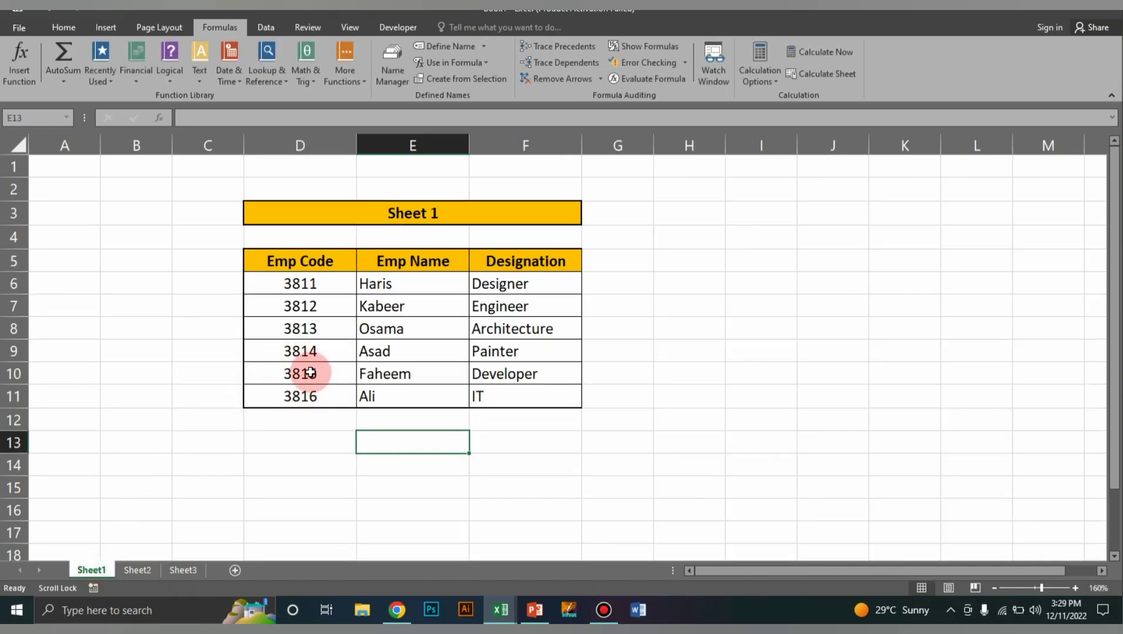
{"action": "left_click", "coordinate": [424, 376]}
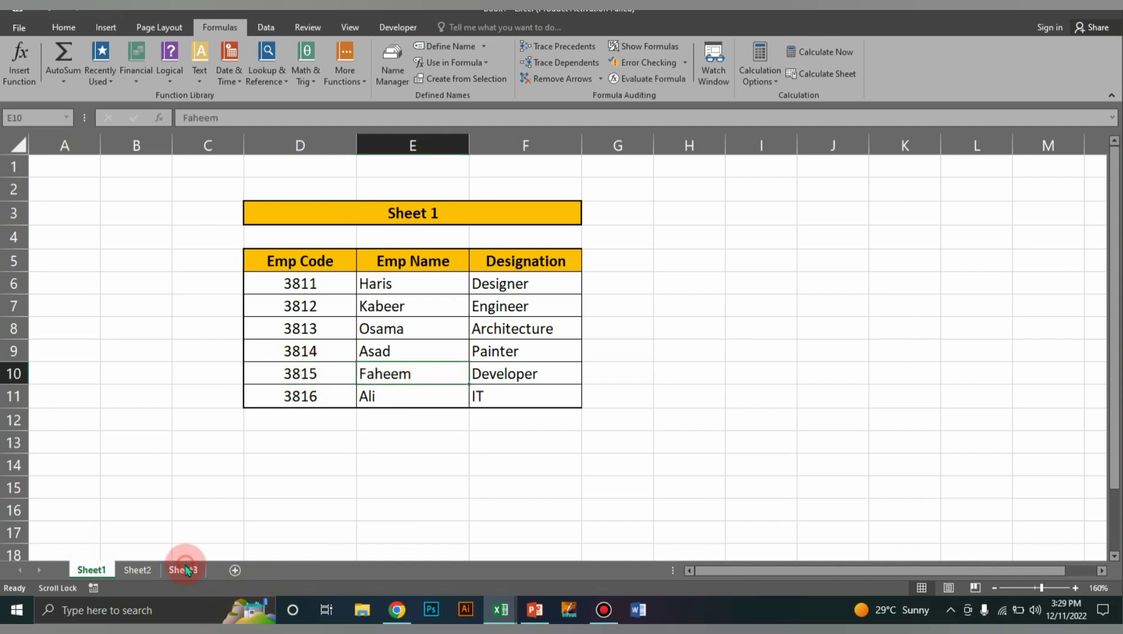
Step: Enter the formula =VLOOKUP(E5,table2,2,0) in the Age cell G5 on Sheet3
{"action": "left_click", "coordinate": [186, 571]}
{"action": "left_click", "coordinate": [509, 254]}
{"action": "left_click", "coordinate": [426, 258]}
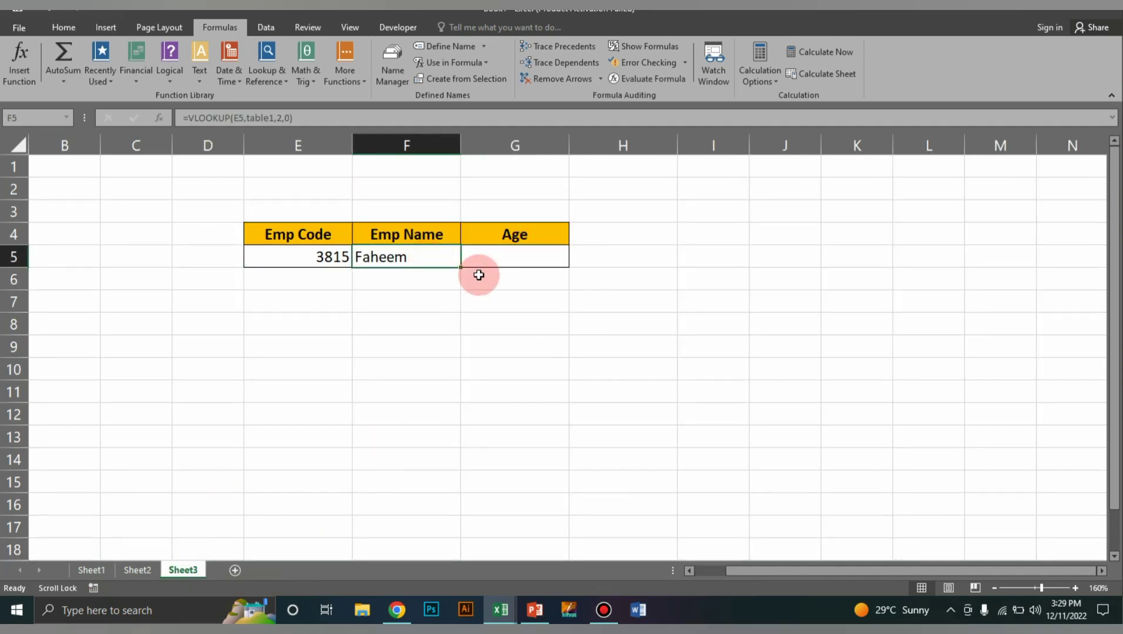
{"action": "left_click", "coordinate": [517, 260]}
{"action": "type", "text": "=vlookup"}
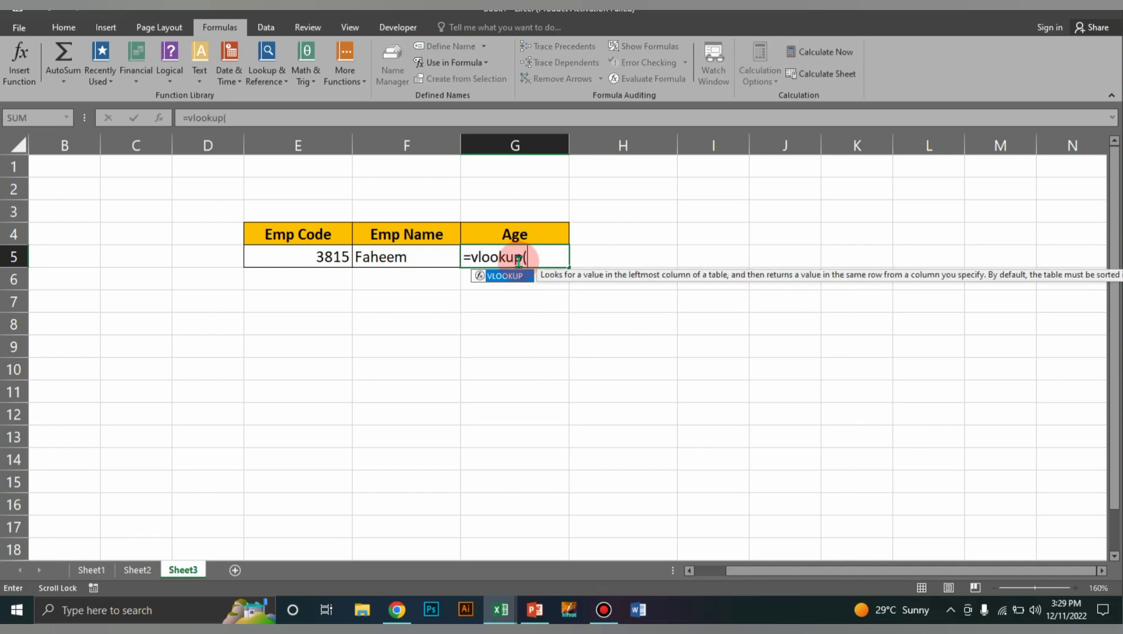
{"action": "type", "text": "("}
{"action": "left_click", "coordinate": [323, 257]}
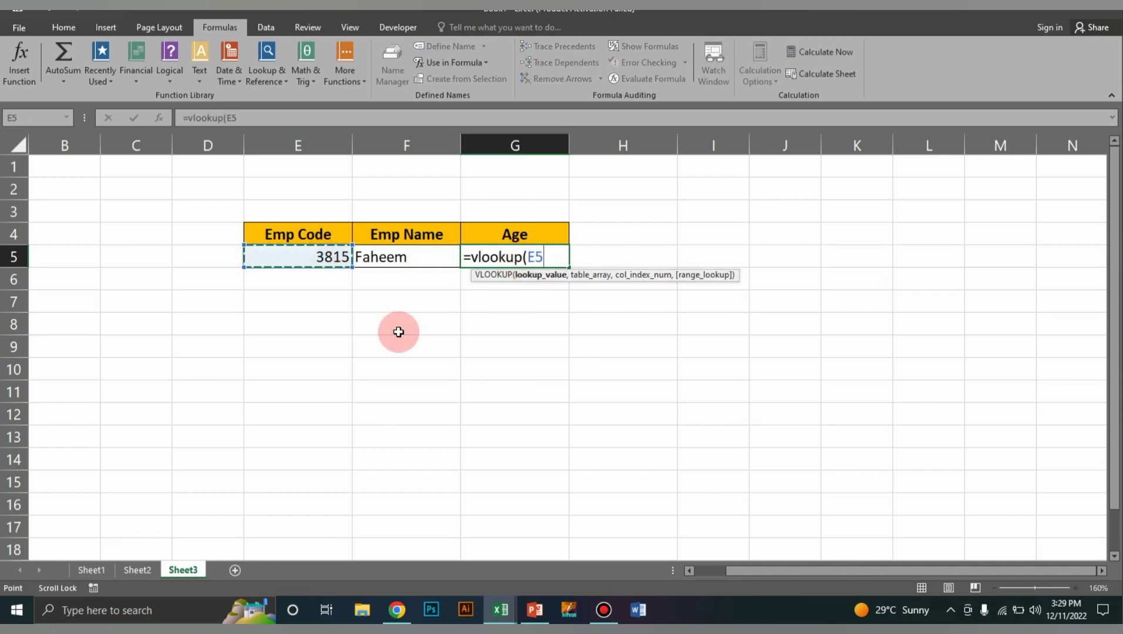
{"action": "type", "text": ",tabl"}
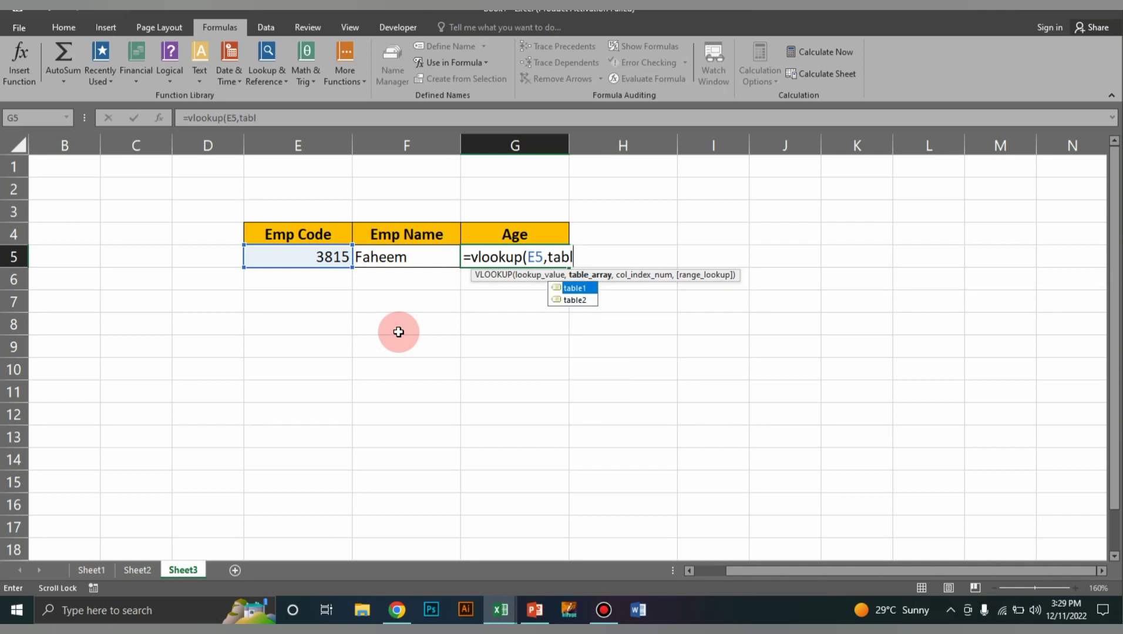
{"action": "type", "text": "e2,"}
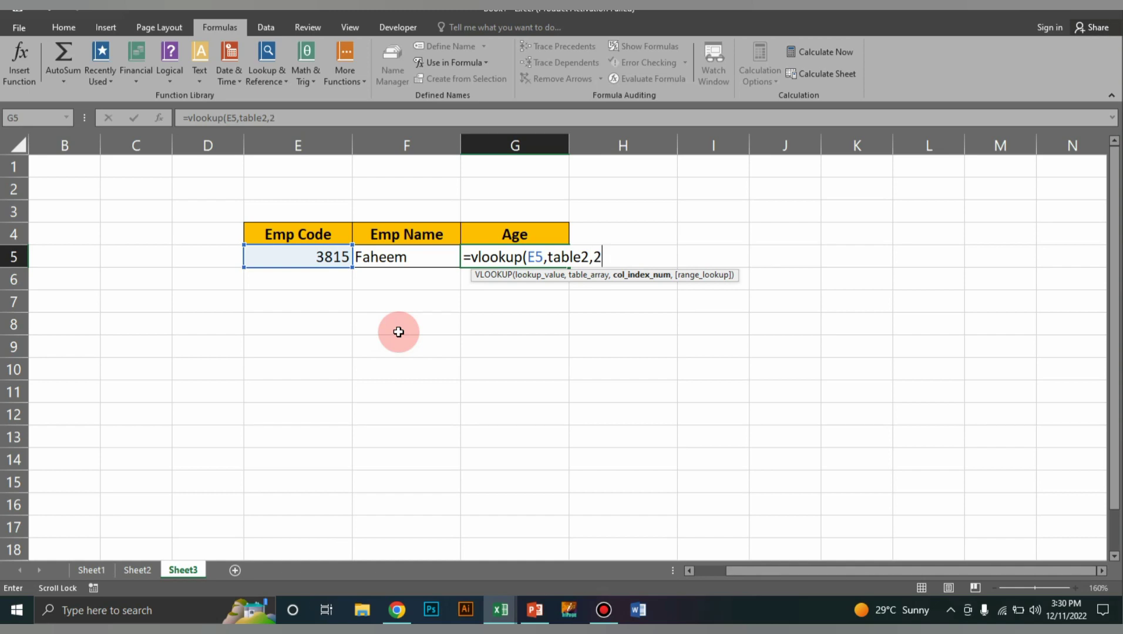
{"action": "type", "text": "2,0)"}
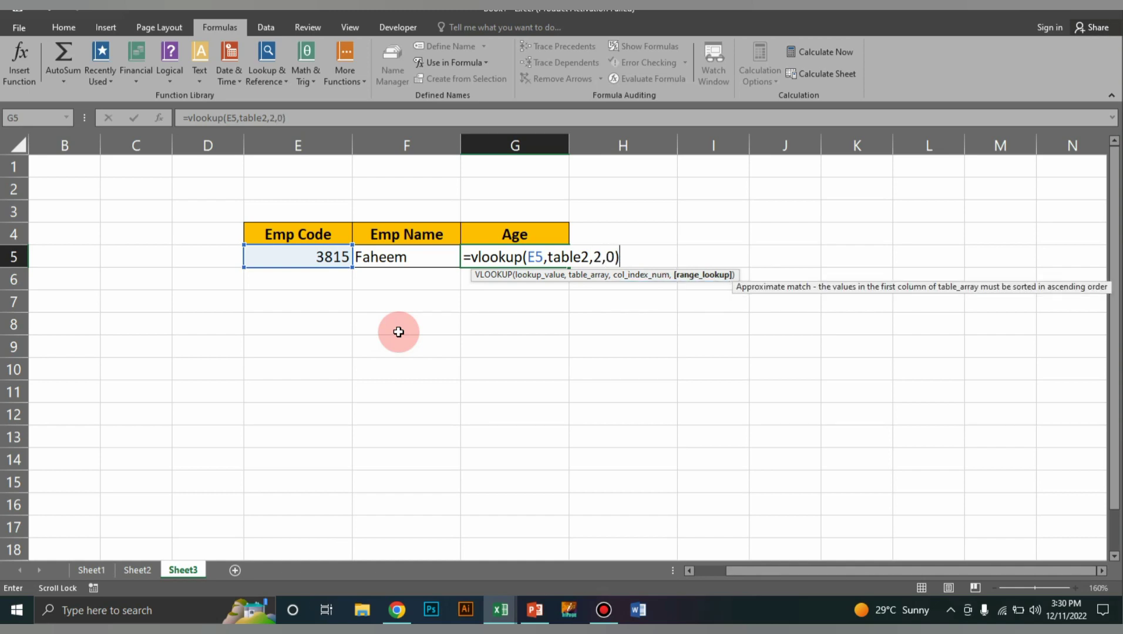
{"action": "key", "text": "Return"}
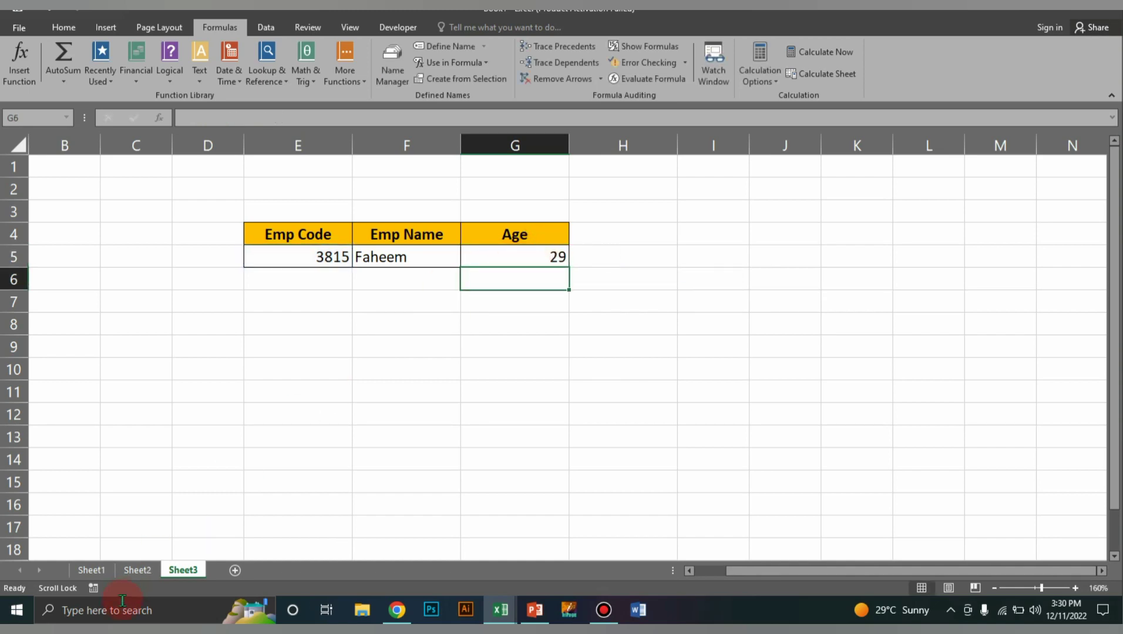
Step: Check the returned age against the row for code 3815 in the Sheet2 table and return to Sheet3
{"action": "left_click", "coordinate": [135, 573]}
{"action": "left_click", "coordinate": [381, 321]}
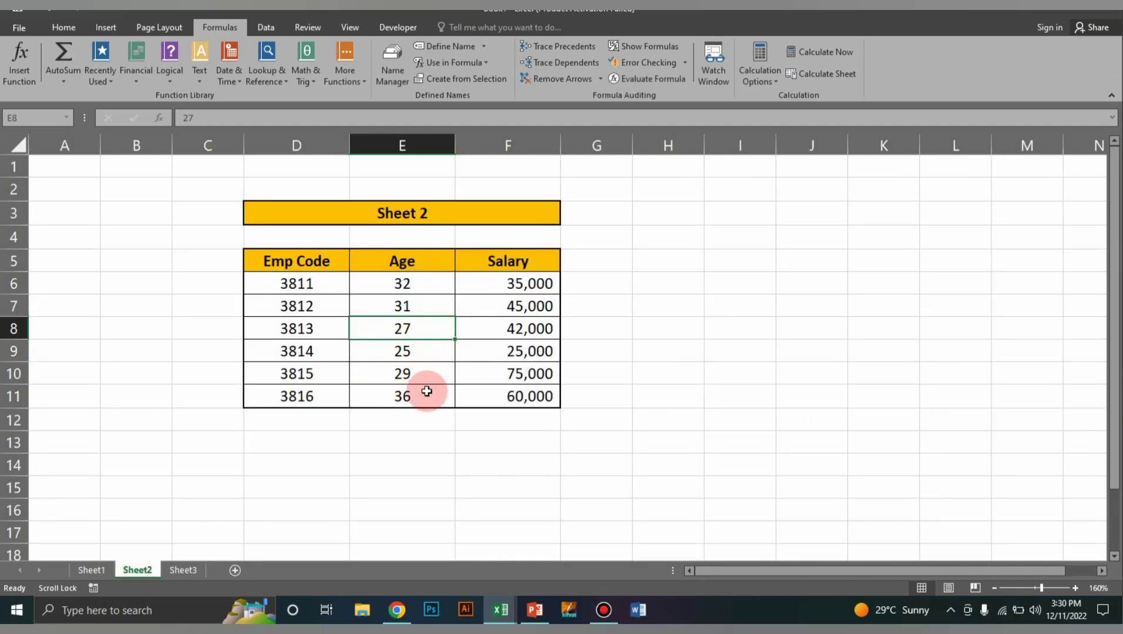
{"action": "left_click", "coordinate": [379, 376]}
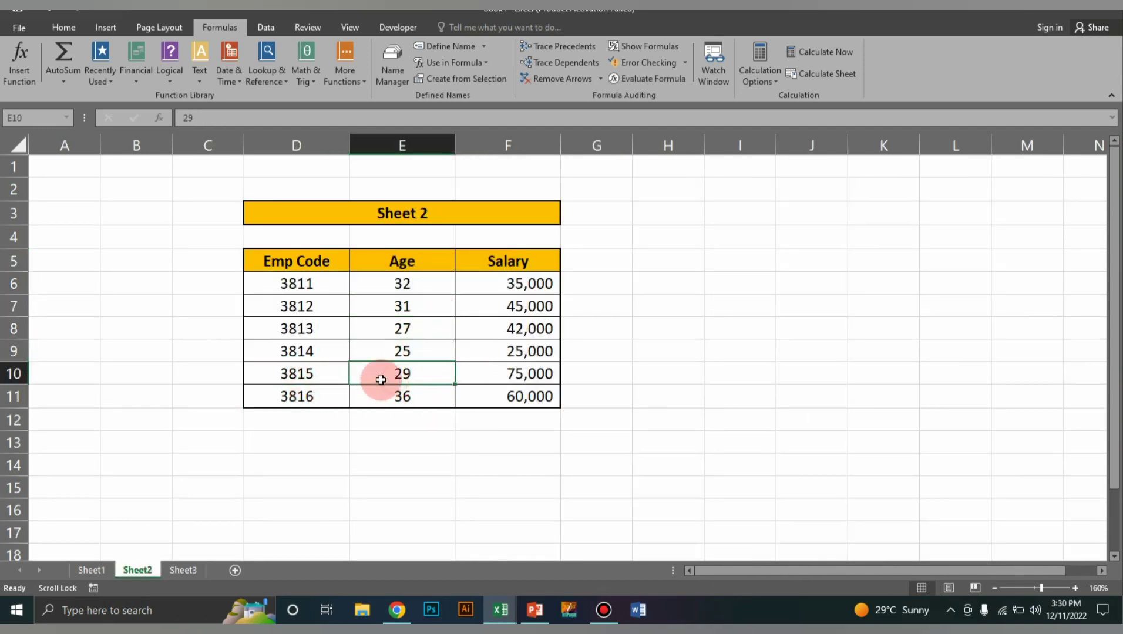
{"action": "left_click", "coordinate": [181, 571]}
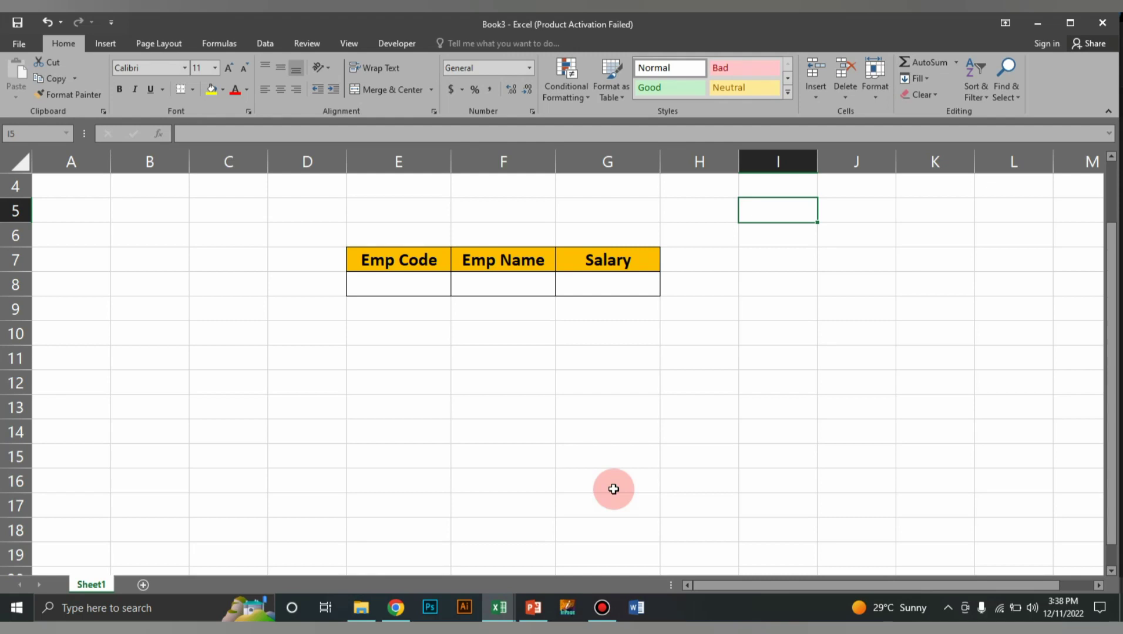
Step: Review the tables in Book1 and Book2, the lookup form in Book3, and the Vlookup folder containing the three workbooks
{"action": "key", "text": "alt"}
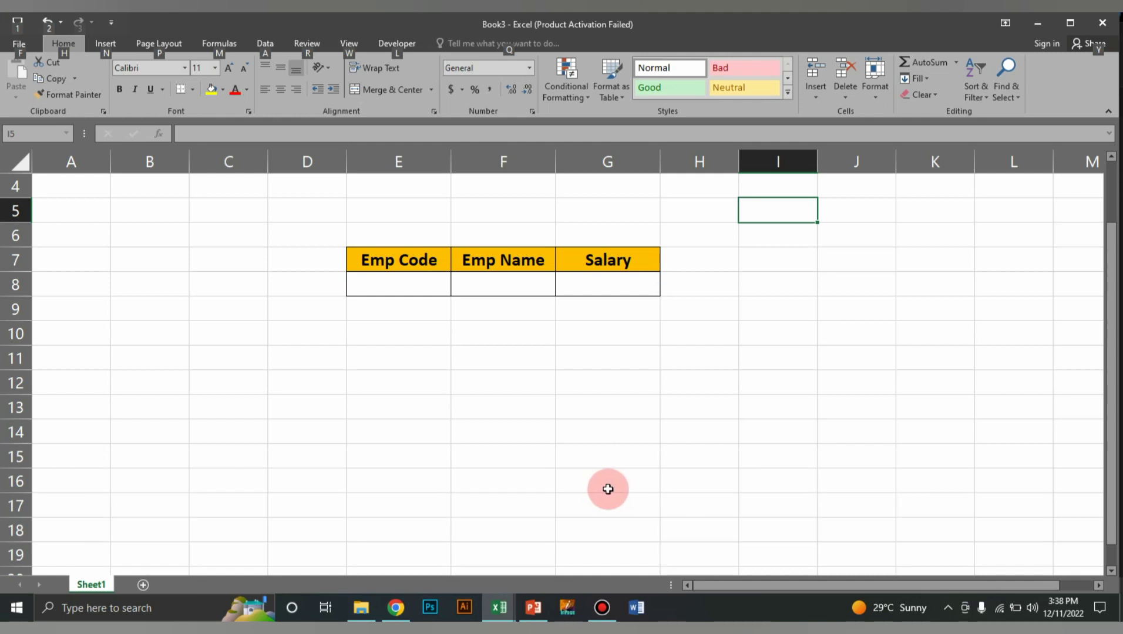
{"action": "left_click", "coordinate": [504, 612]}
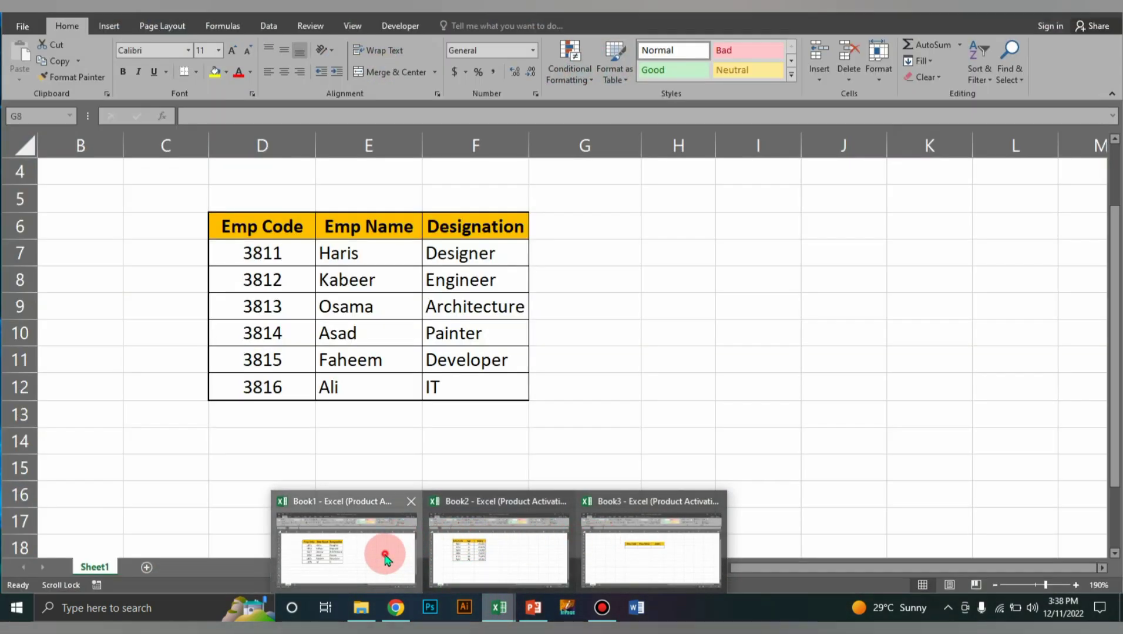
{"action": "left_click", "coordinate": [385, 558]}
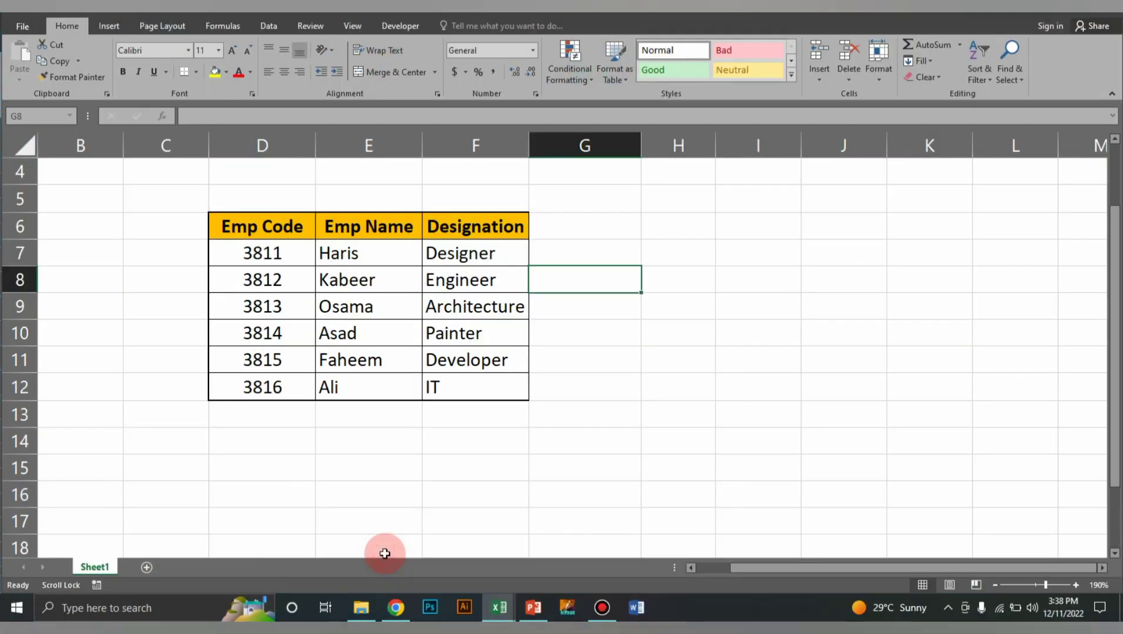
{"action": "left_click", "coordinate": [500, 608]}
{"action": "left_click", "coordinate": [486, 546]}
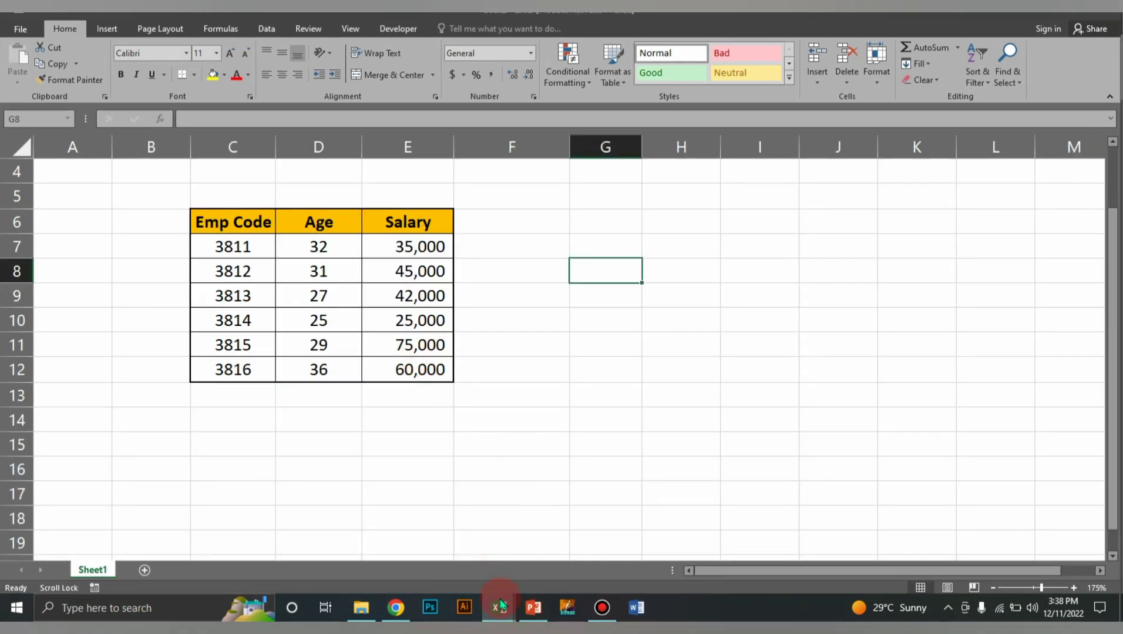
{"action": "mouse_move", "coordinate": [499, 605]}
{"action": "left_click", "coordinate": [634, 561]}
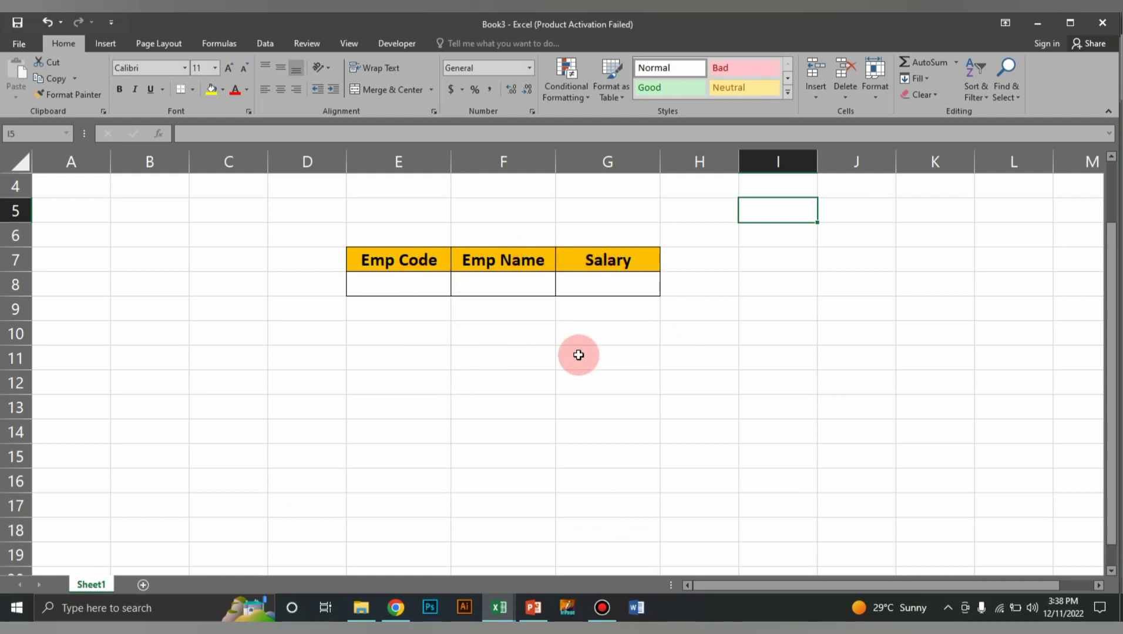
{"action": "left_click", "coordinate": [357, 616]}
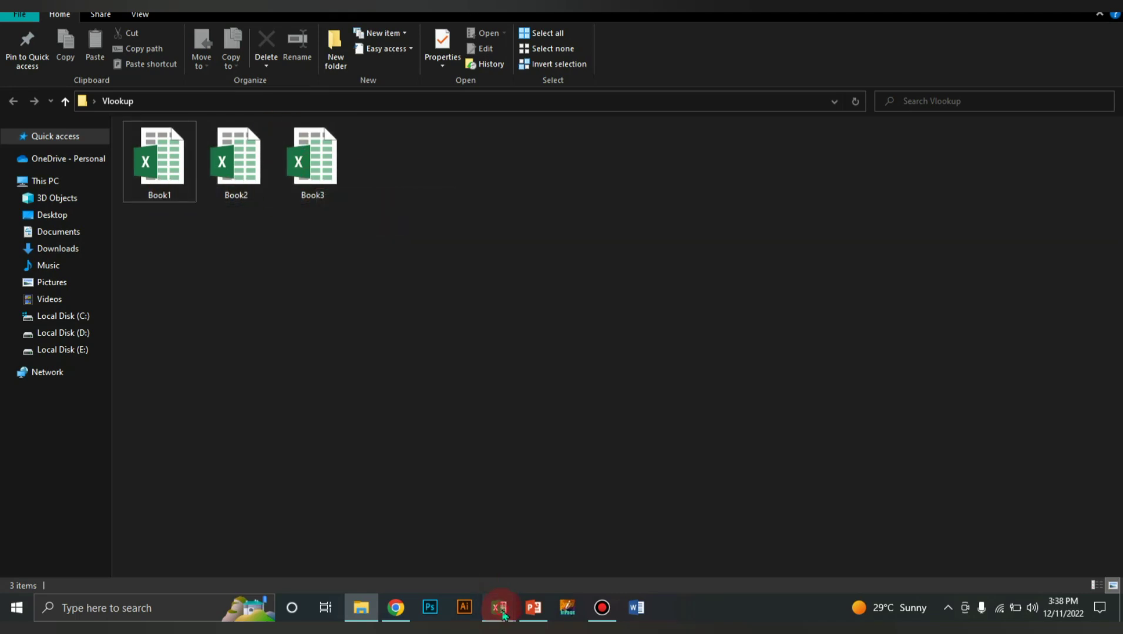
{"action": "left_click", "coordinate": [503, 613]}
{"action": "left_click", "coordinate": [612, 566]}
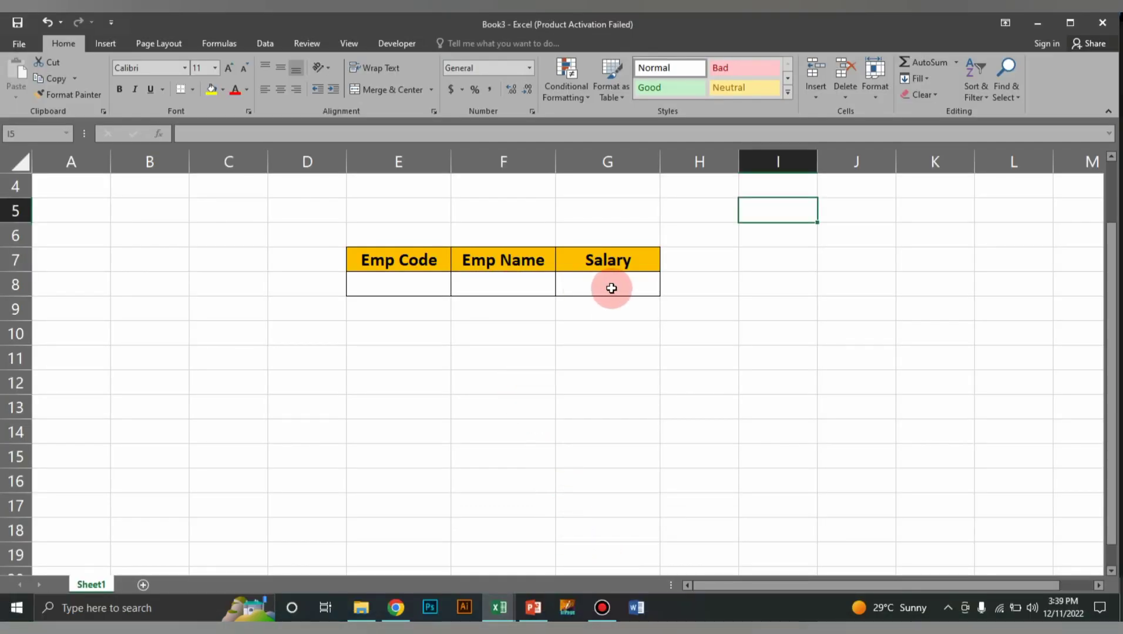
Step: Compare the Emp Name column in Book1 and the Salary column in Book2 with the lookup fields in Book3
{"action": "left_click", "coordinate": [500, 609]}
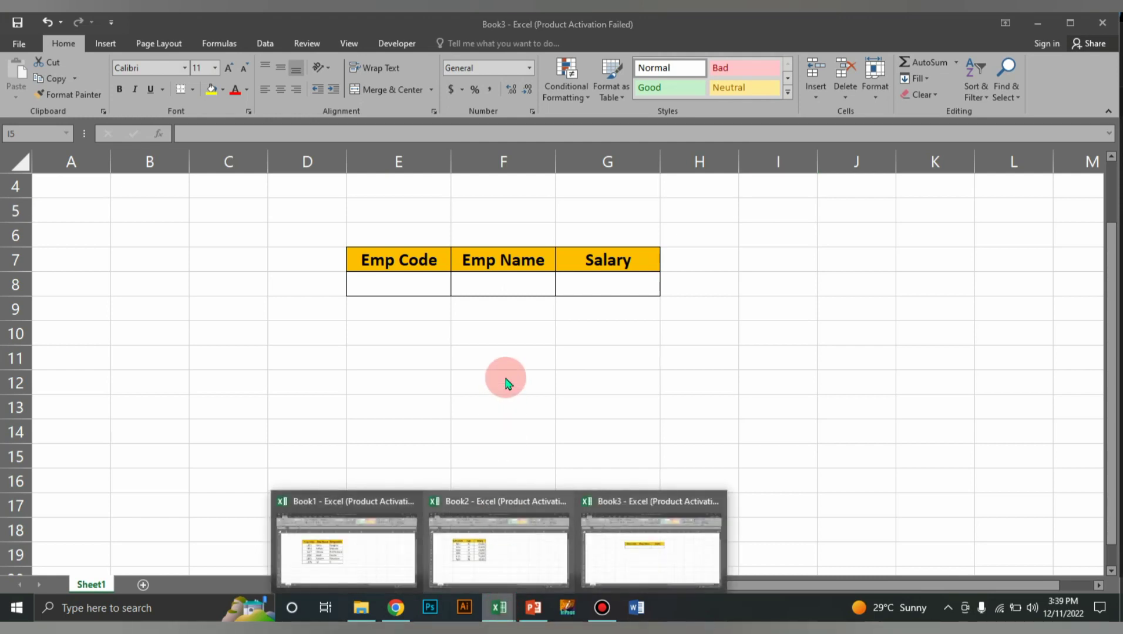
{"action": "left_click", "coordinate": [365, 556]}
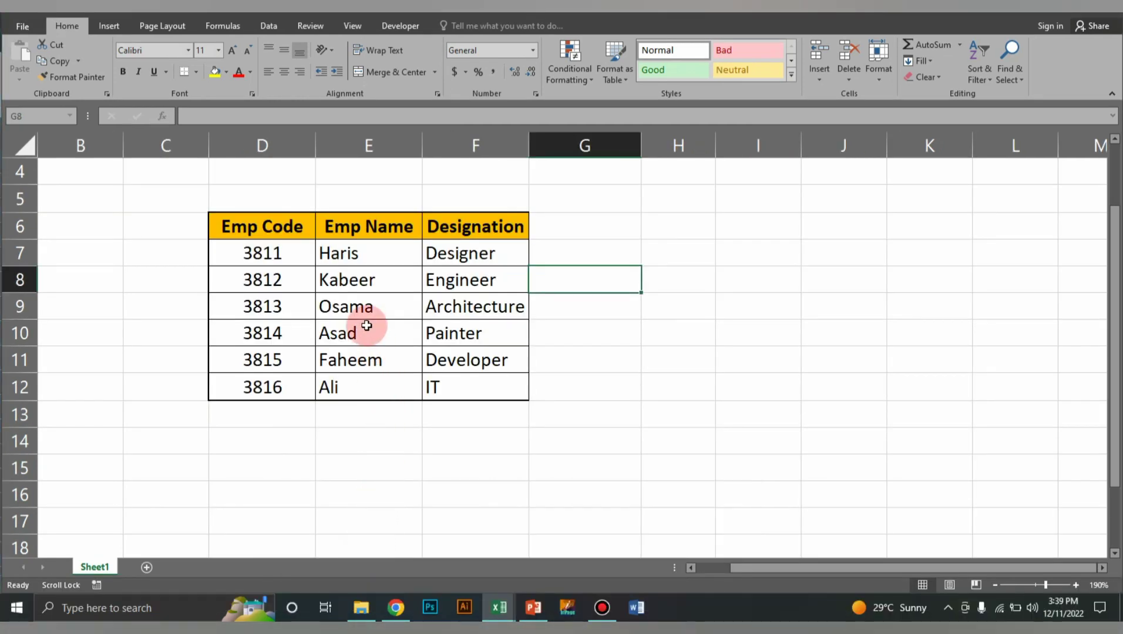
{"action": "left_click", "coordinate": [493, 614]}
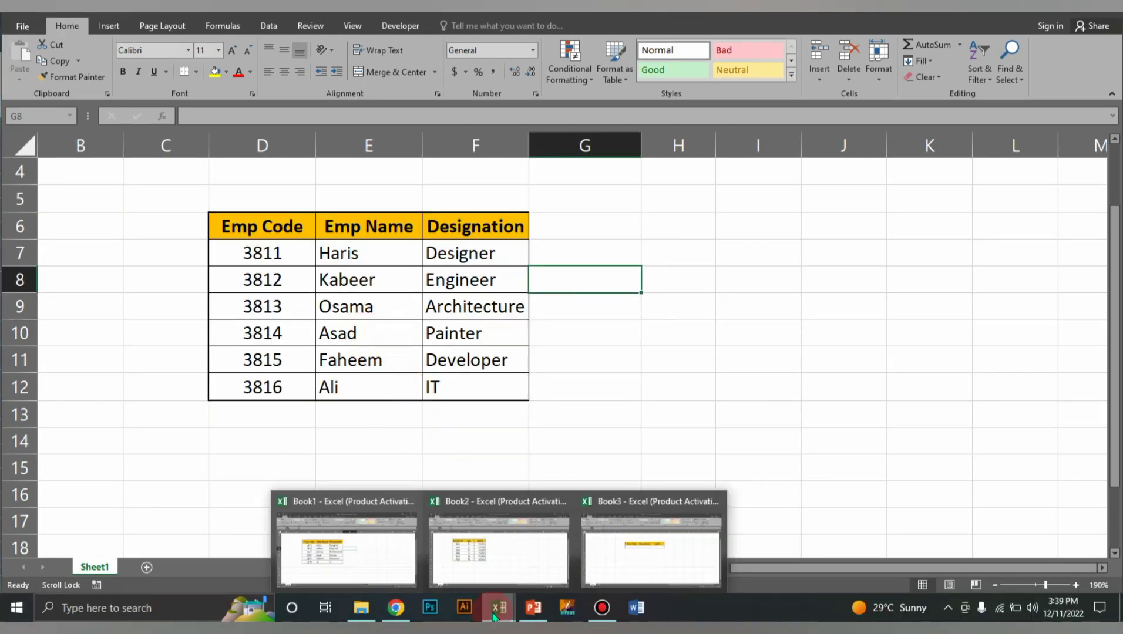
{"action": "left_click", "coordinate": [489, 558]}
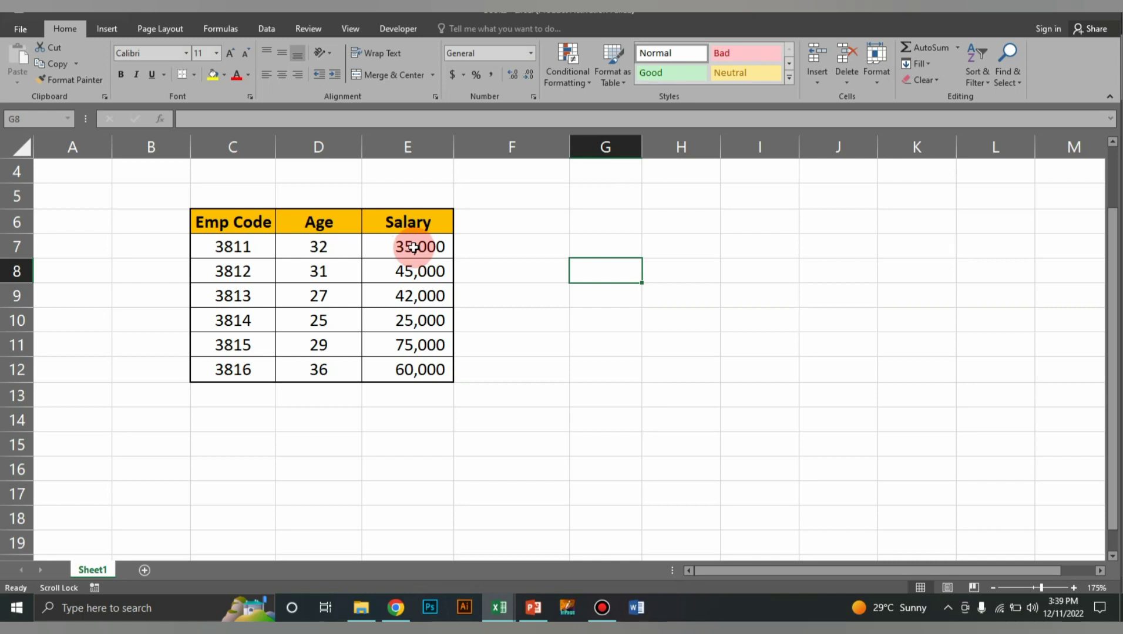
{"action": "mouse_move", "coordinate": [497, 610]}
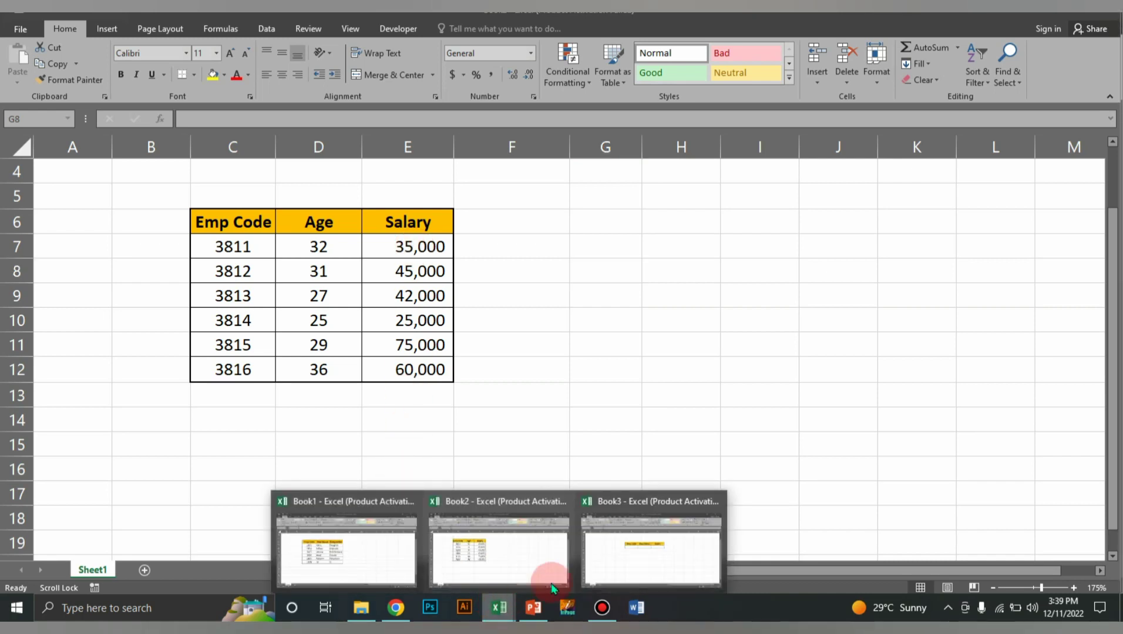
{"action": "left_click", "coordinate": [624, 558]}
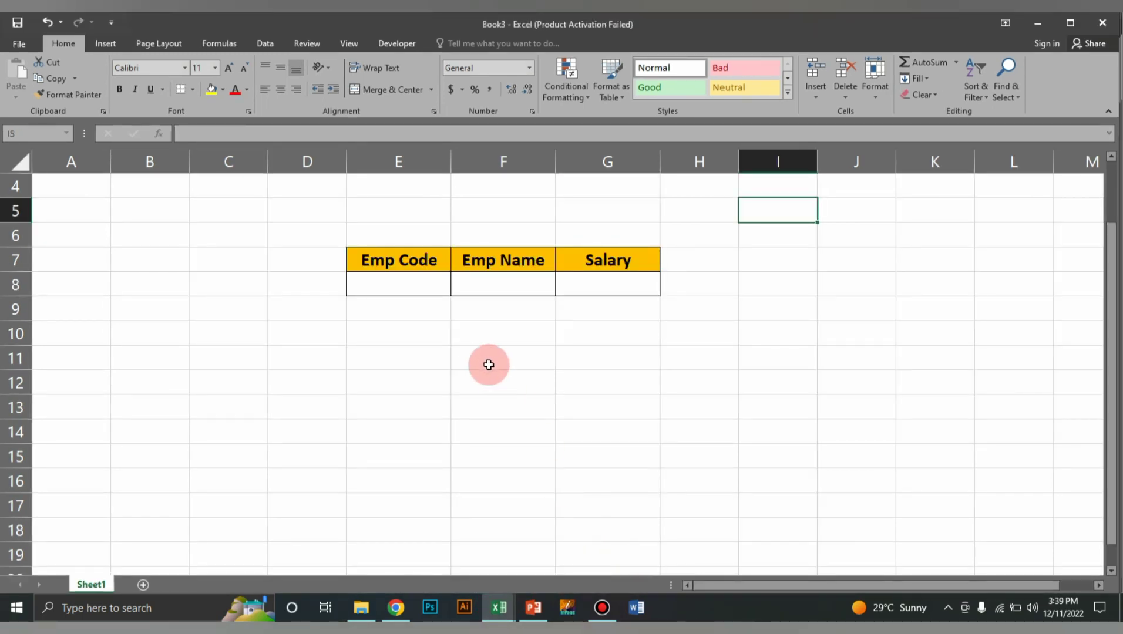
Step: Enter a VLOOKUP formula in Emp Name cell F8 with lookup value E8, table array [Book1.xlsx]Sheet1!$D$6:$F$12, column index 2 and range lookup 0
{"action": "left_click", "coordinate": [508, 292]}
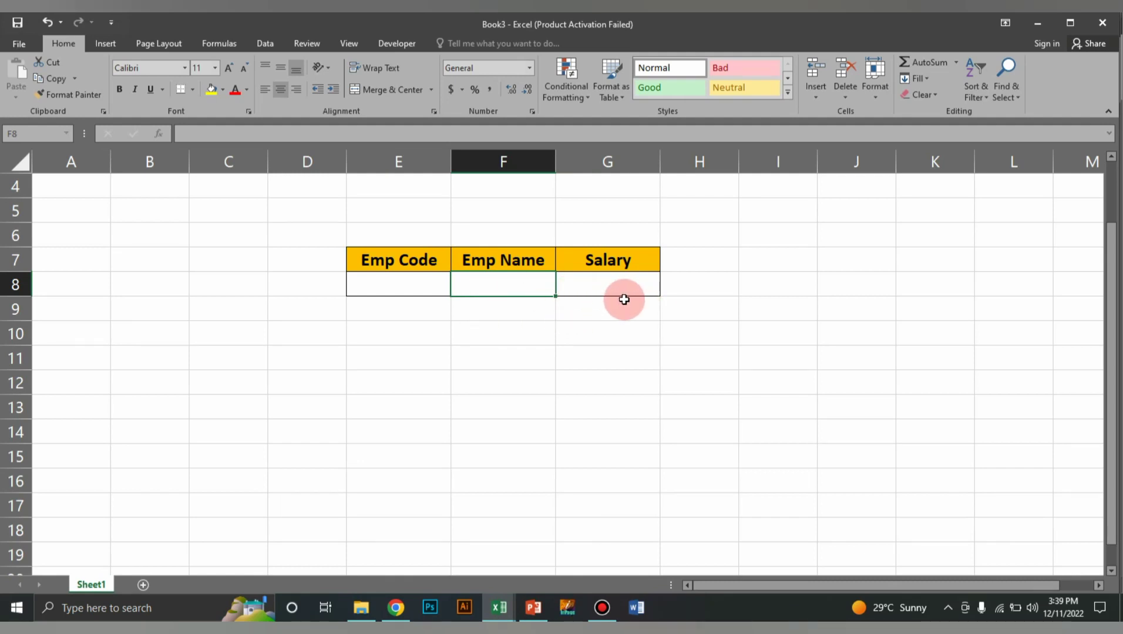
{"action": "type", "text": "=vlo"}
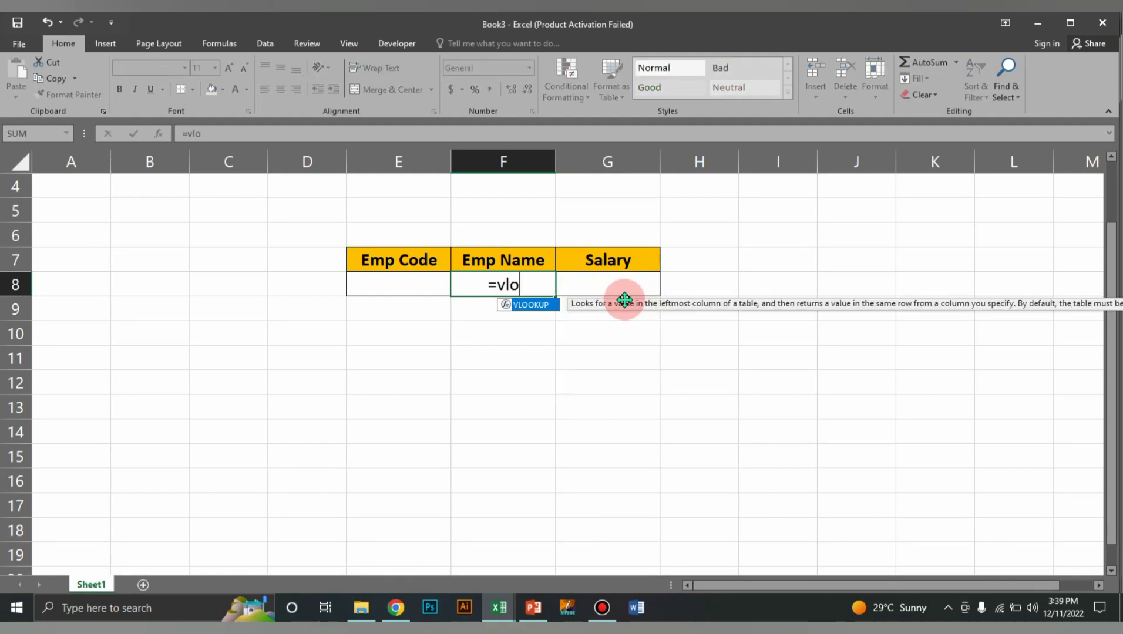
{"action": "type", "text": "okup("}
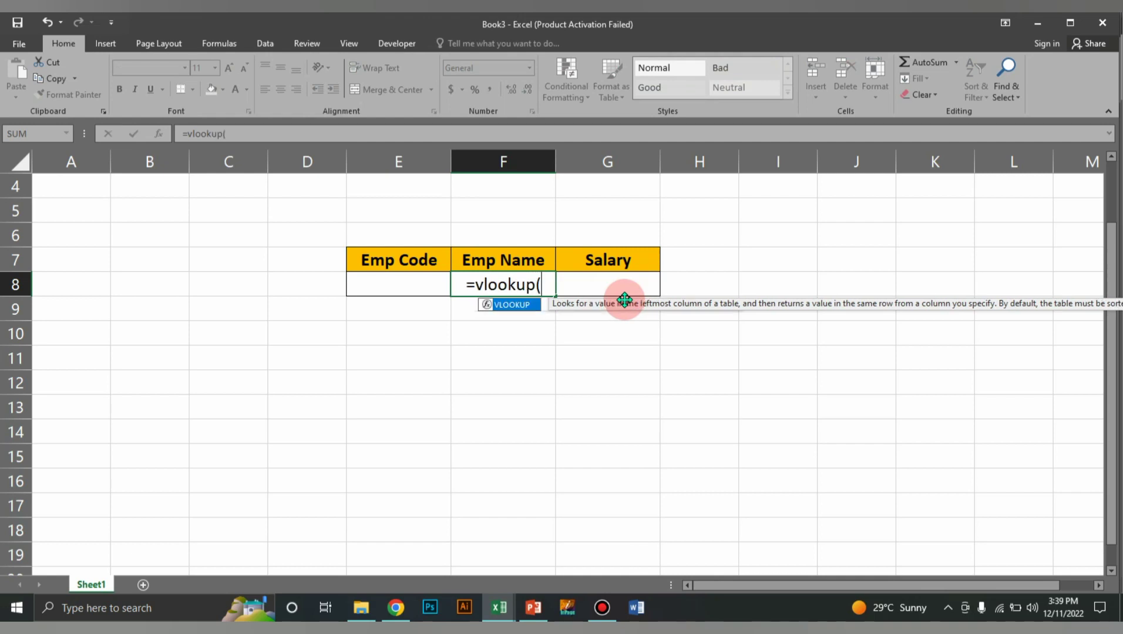
{"action": "left_click", "coordinate": [423, 287]}
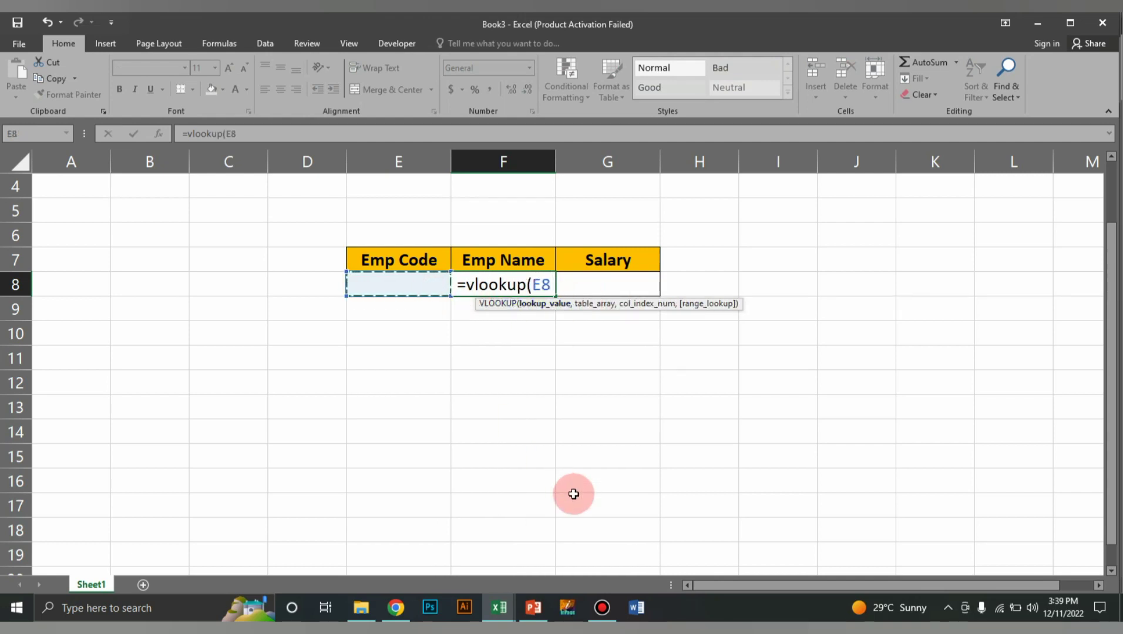
{"action": "type", "text": ","}
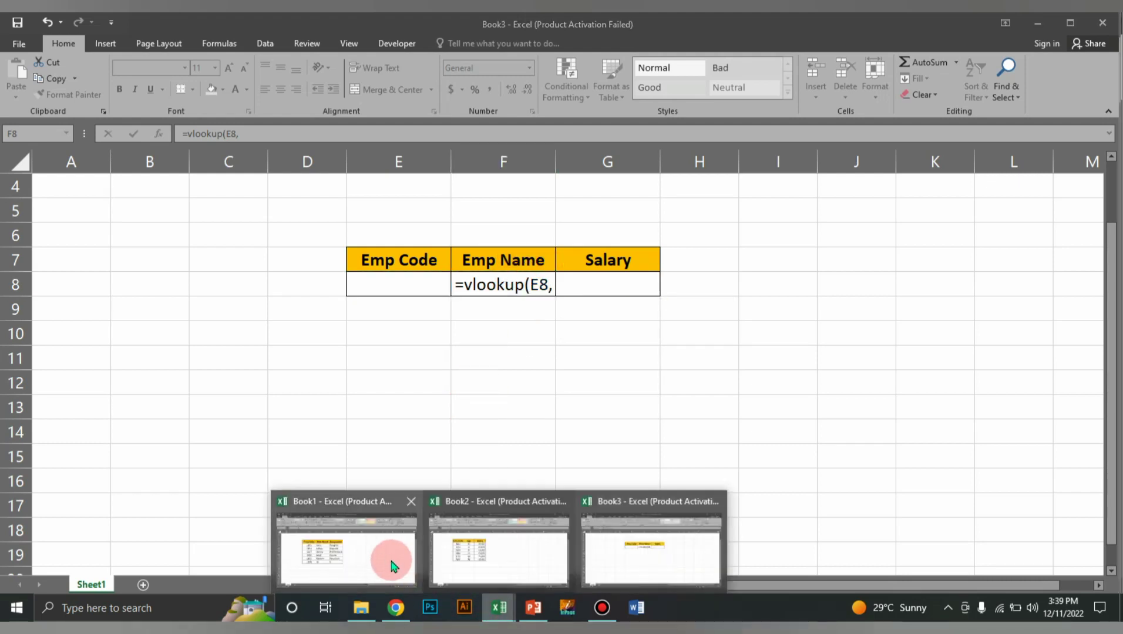
{"action": "left_click", "coordinate": [388, 564]}
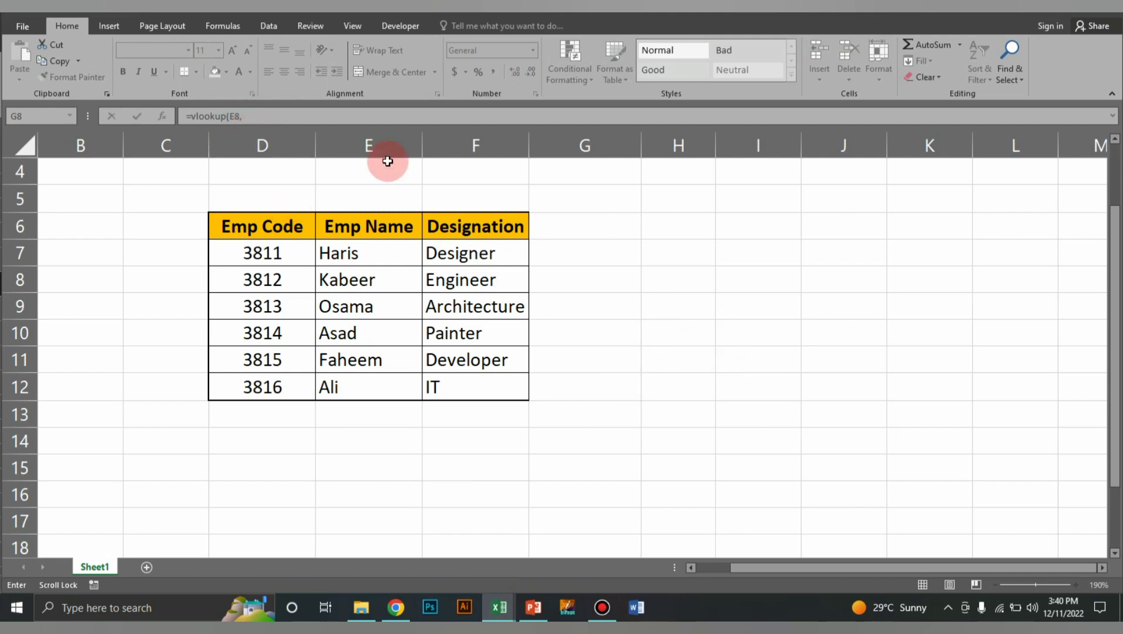
{"action": "left_click", "coordinate": [257, 116]}
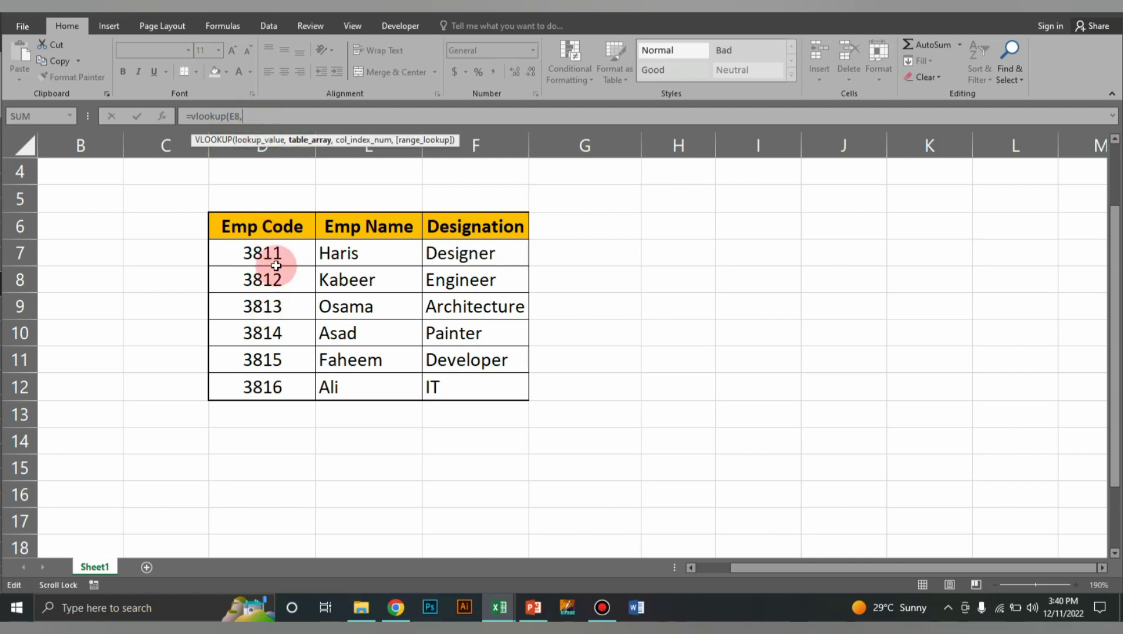
{"action": "left_click_drag", "start_coordinate": [268, 225], "coordinate": [437, 393]}
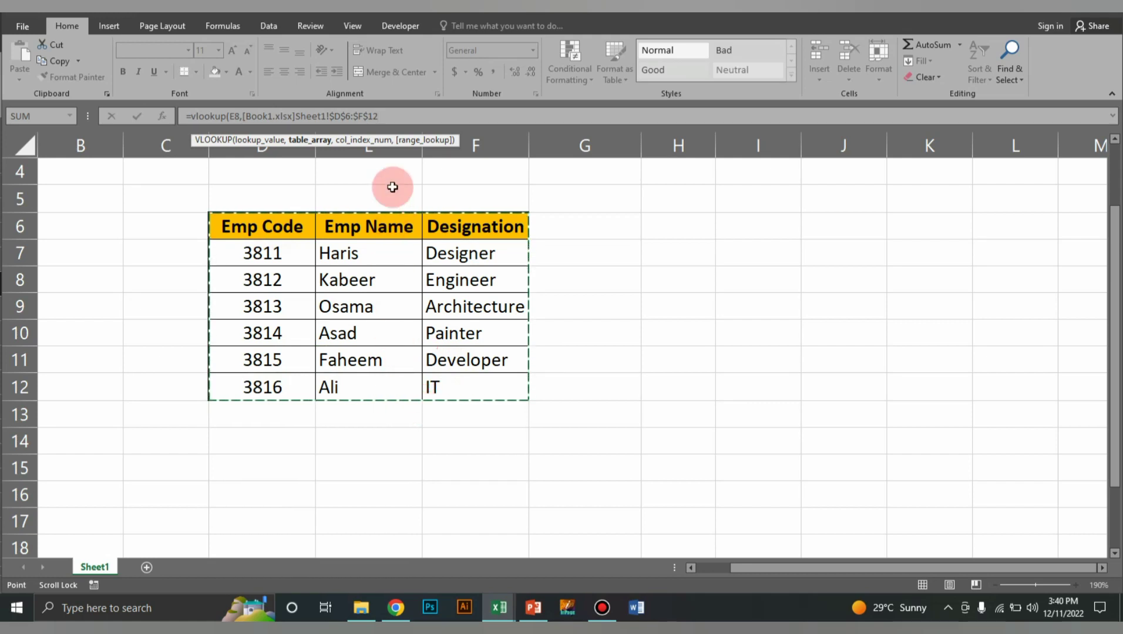
{"action": "left_click", "coordinate": [382, 116]}
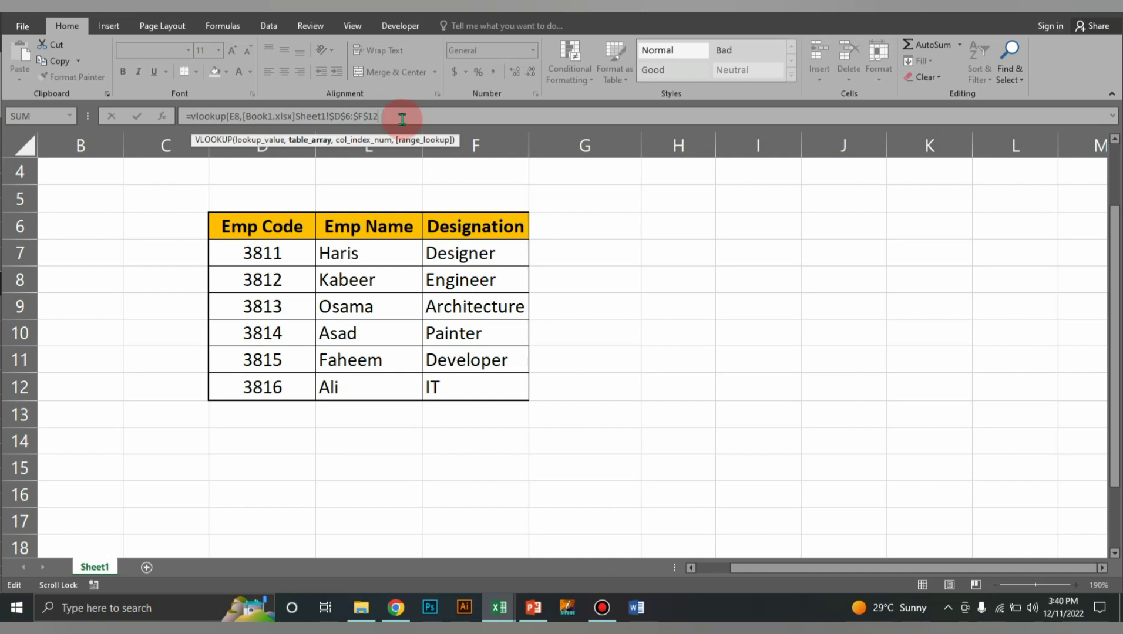
{"action": "type", "text": ","}
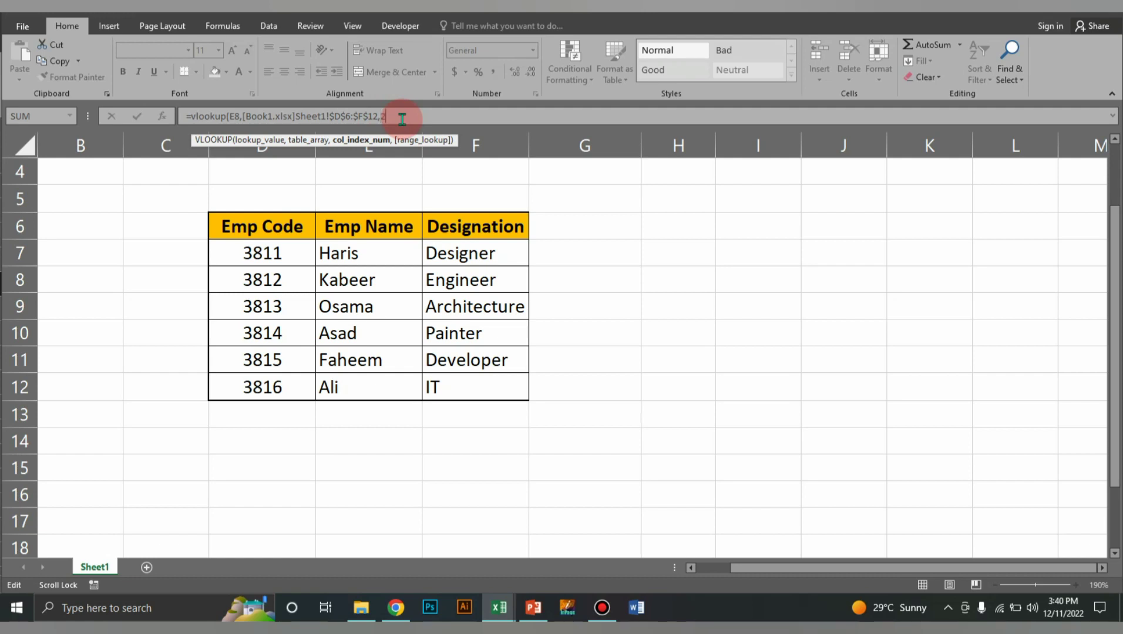
{"action": "type", "text": "2,"}
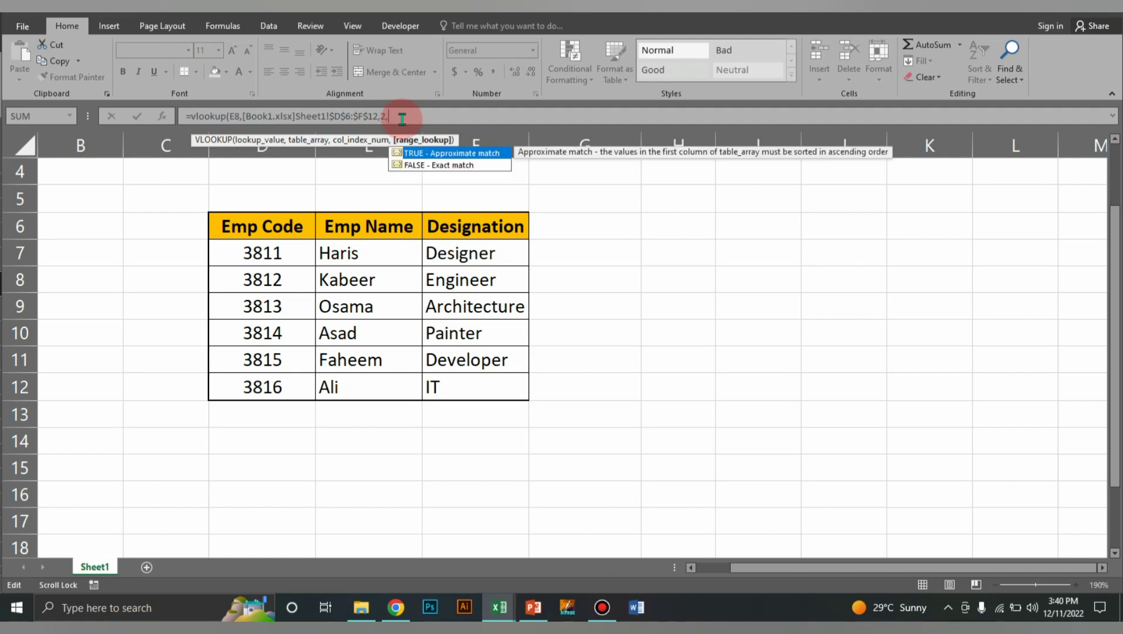
{"action": "type", "text": "0)"}
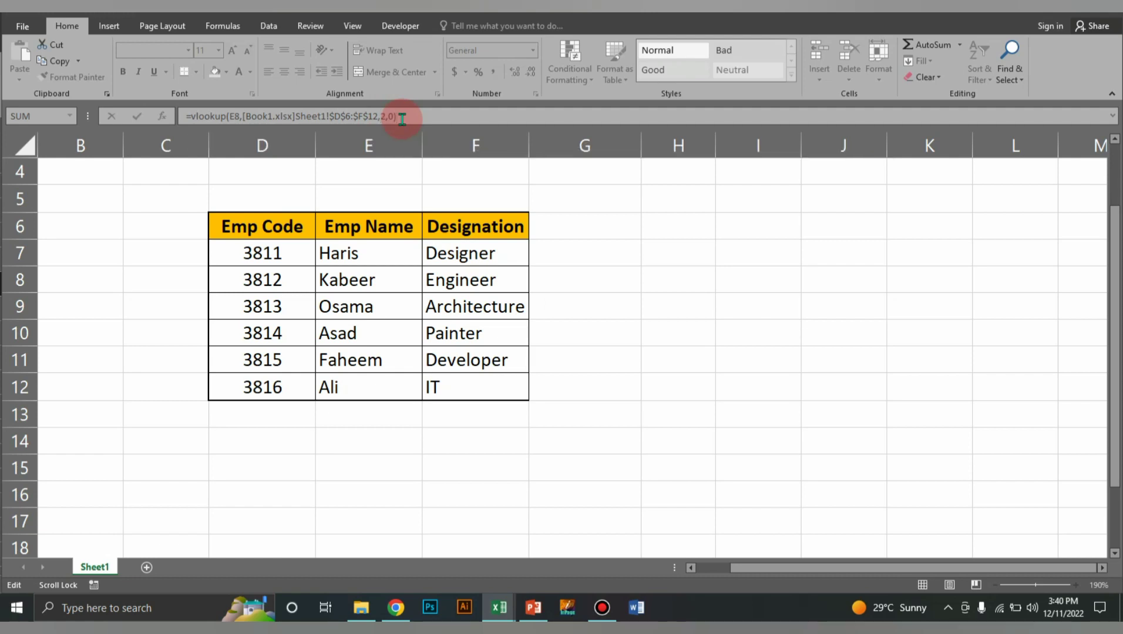
{"action": "key", "text": "Return"}
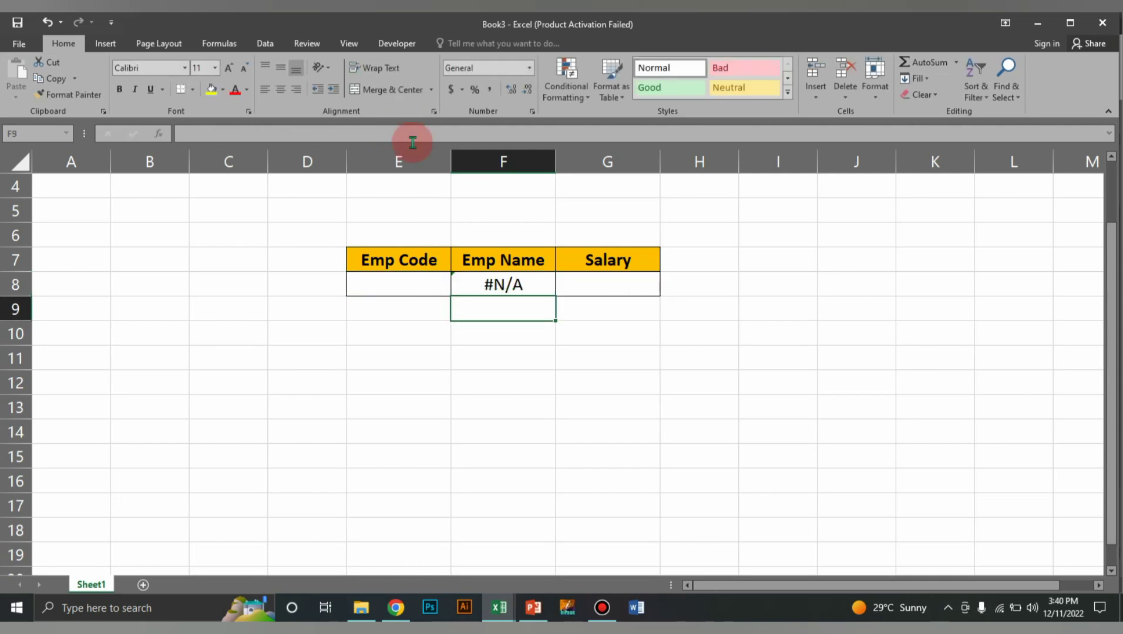
Step: Enter 3812 in the Emp Code cell E8 of Book3 to test the name lookup
{"action": "left_click", "coordinate": [435, 286]}
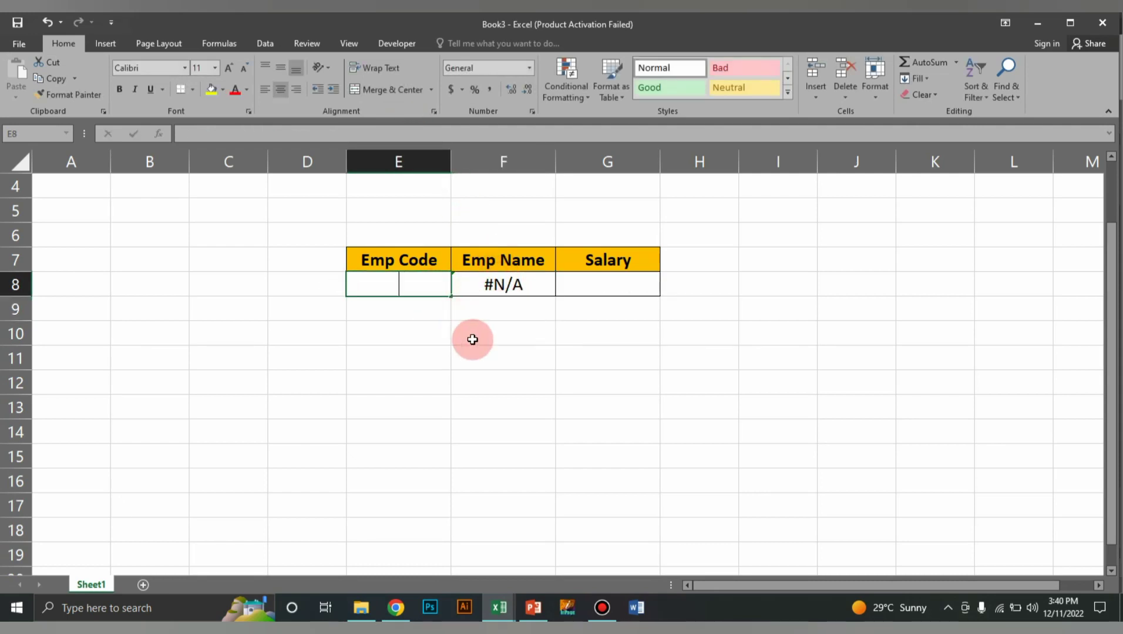
{"action": "type", "text": "3812"}
{"action": "key", "text": "Return"}
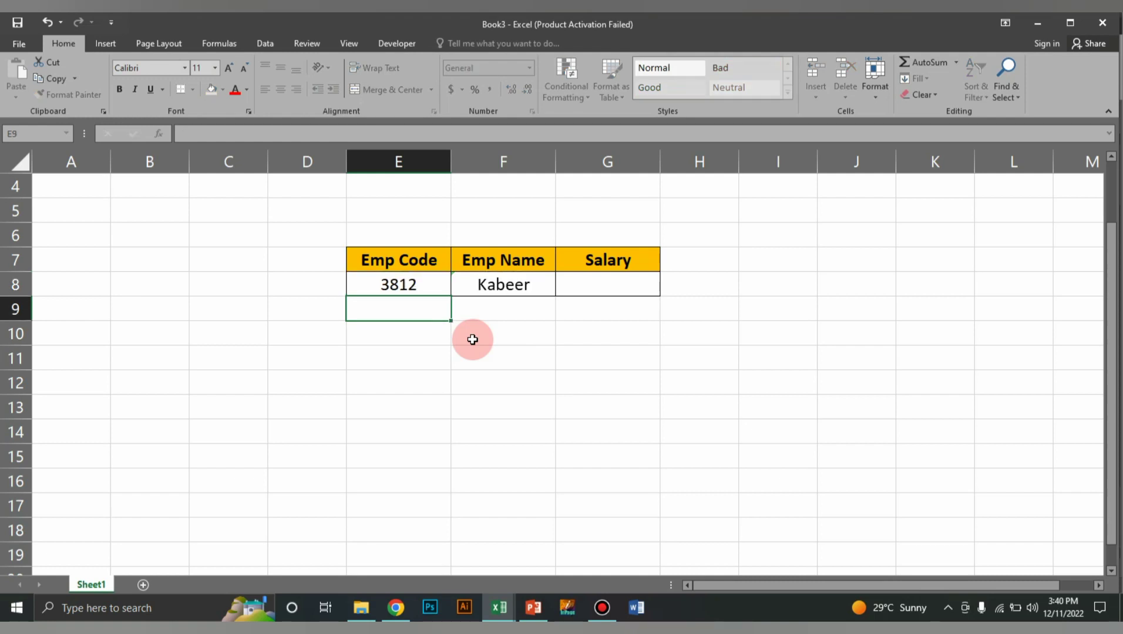
Step: Enter a VLOOKUP formula in Salary cell G8 with lookup value E8, table array [Book2.xlsx]Sheet1!$C$6:$E$12, column index 3 and range lookup 0
{"action": "left_click", "coordinate": [594, 281]}
{"action": "key", "text": "F2"}
{"action": "type", "text": "=v"}
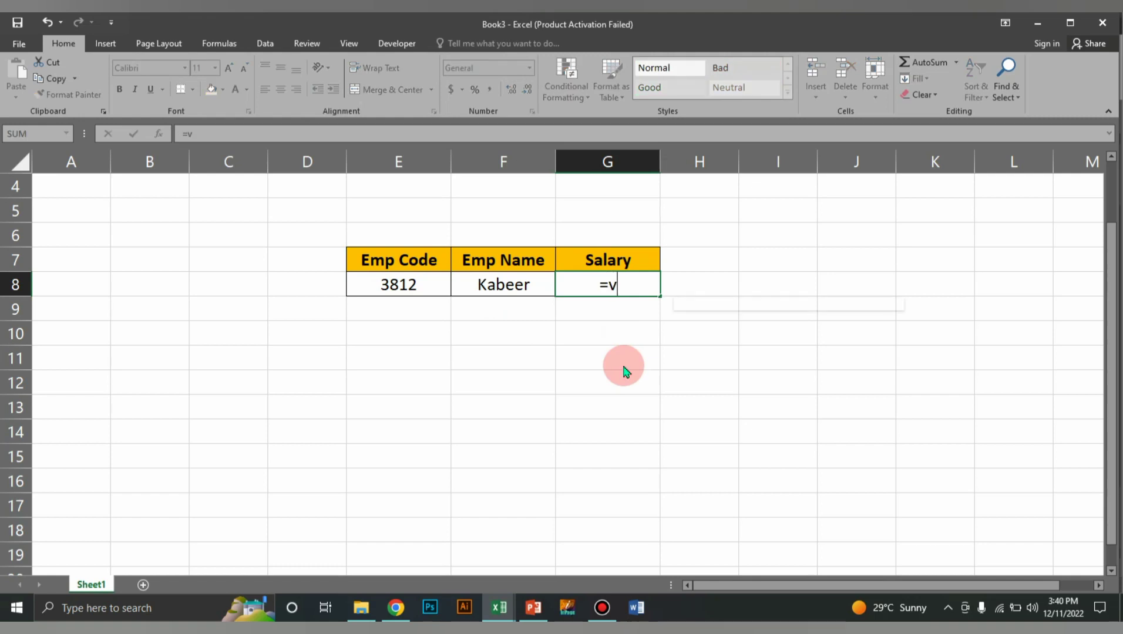
{"action": "type", "text": "lookup("}
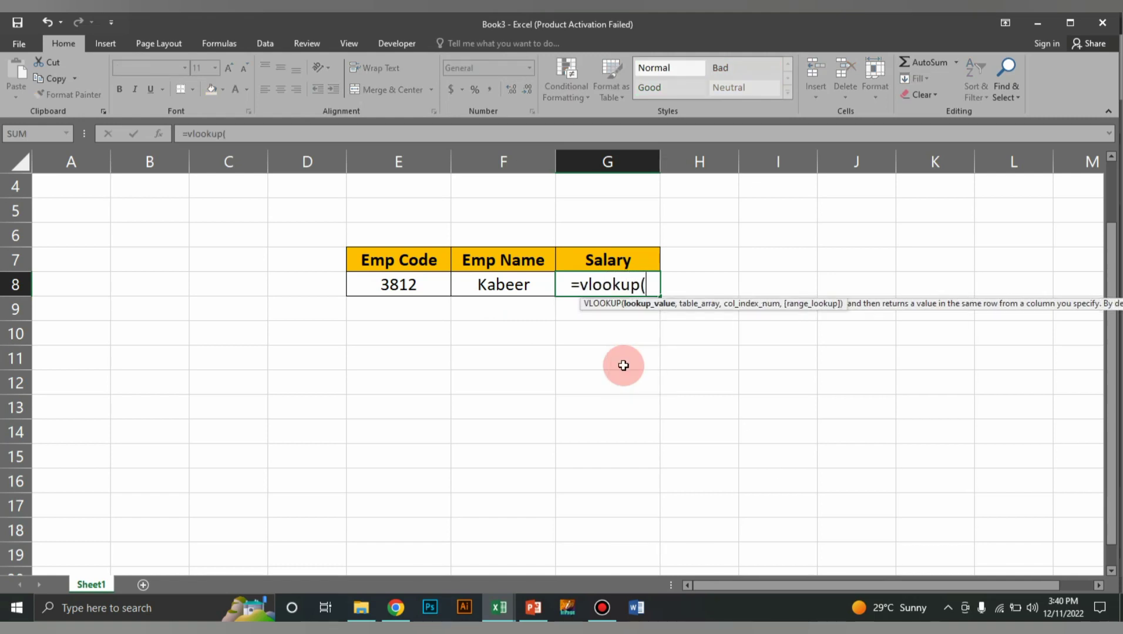
{"action": "left_click", "coordinate": [431, 284]}
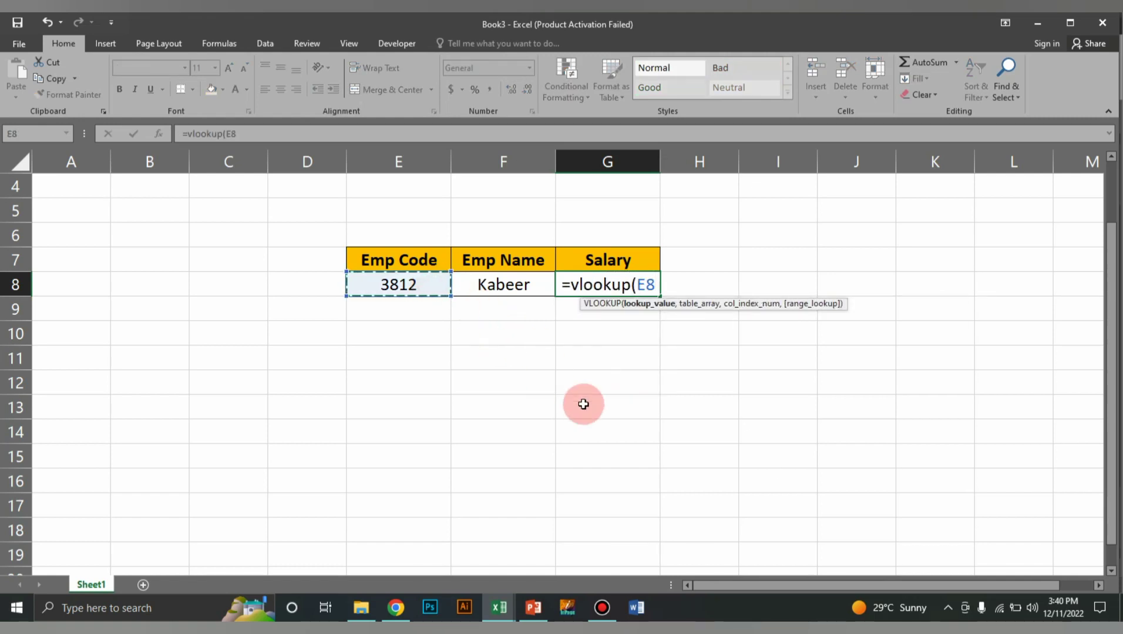
{"action": "type", "text": ","}
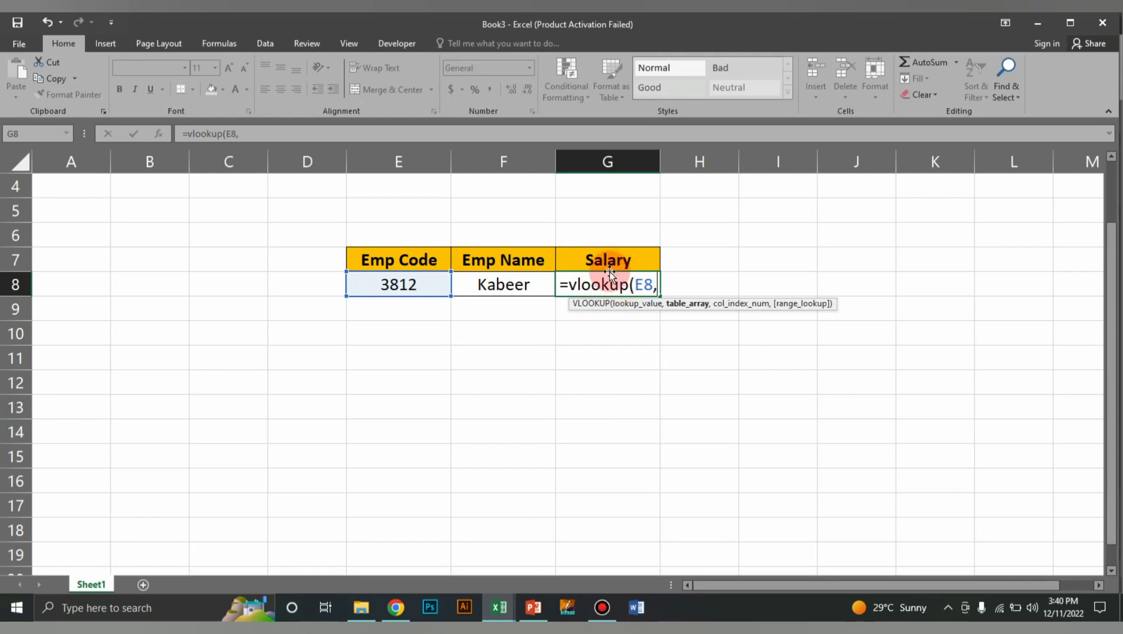
{"action": "mouse_move", "coordinate": [507, 613]}
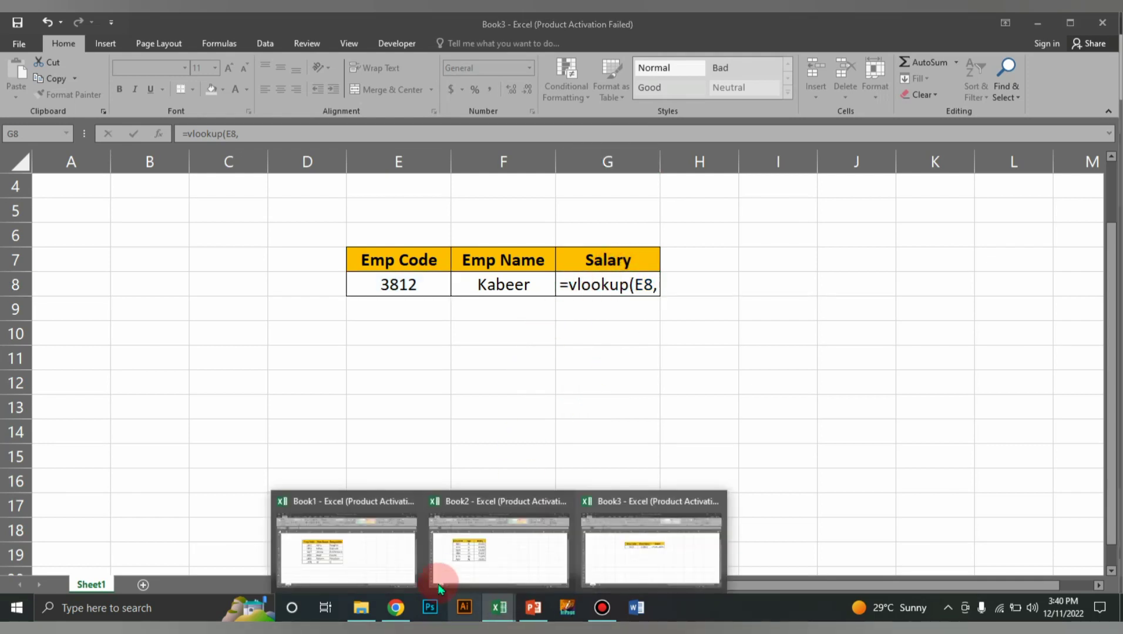
{"action": "left_click", "coordinate": [477, 547]}
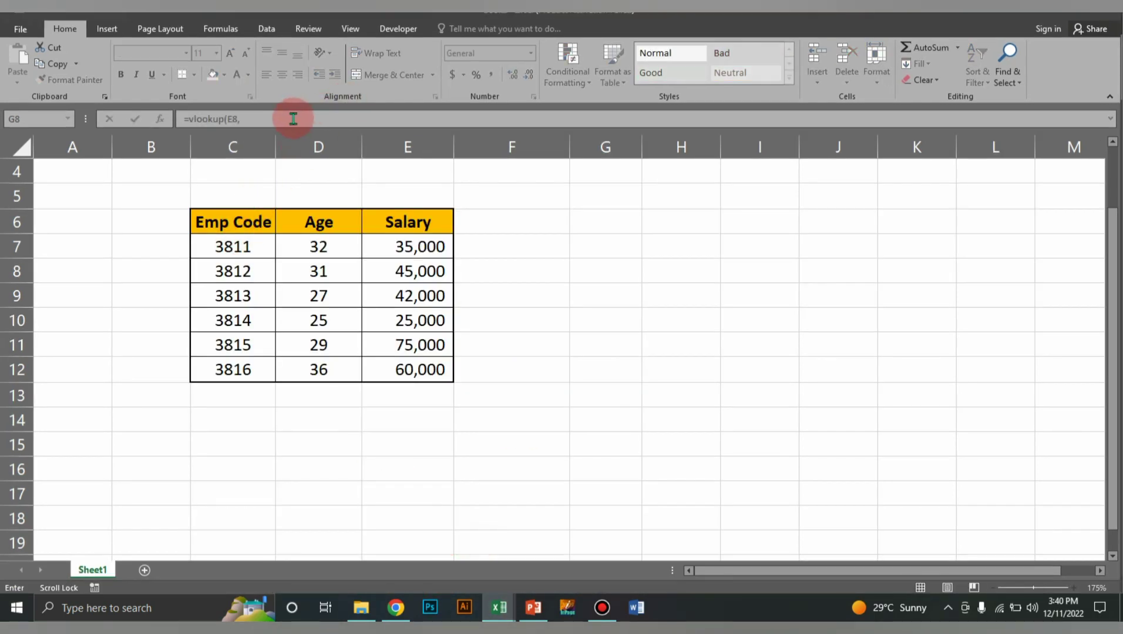
{"action": "left_click", "coordinate": [232, 227]}
{"action": "left_click_drag", "start_coordinate": [374, 343], "coordinate": [389, 368]}
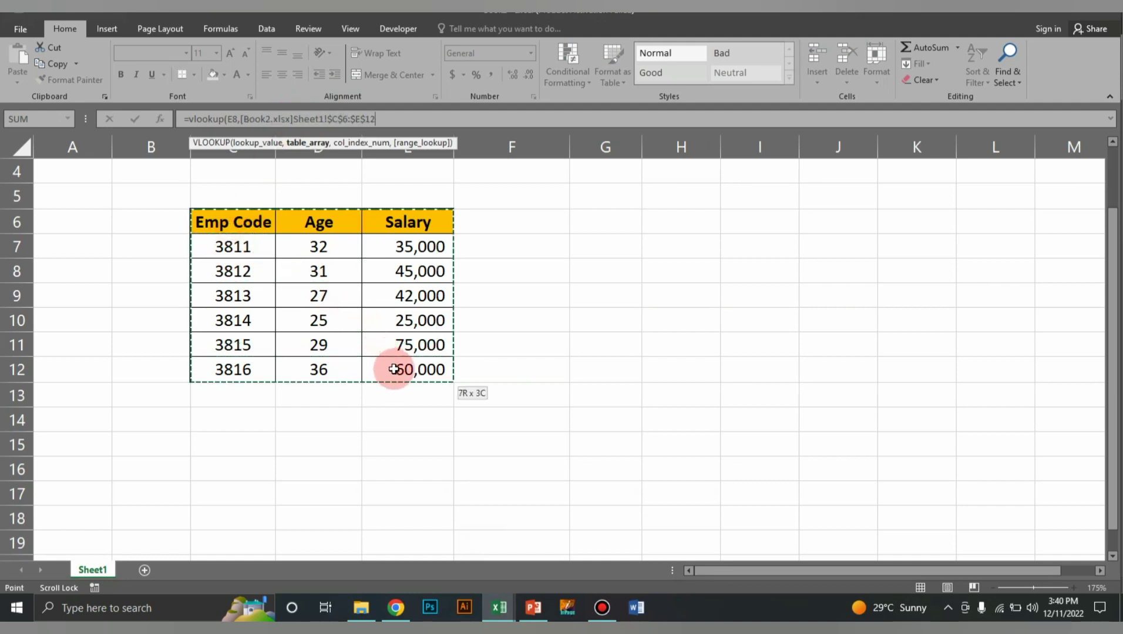
{"action": "left_click", "coordinate": [399, 123]}
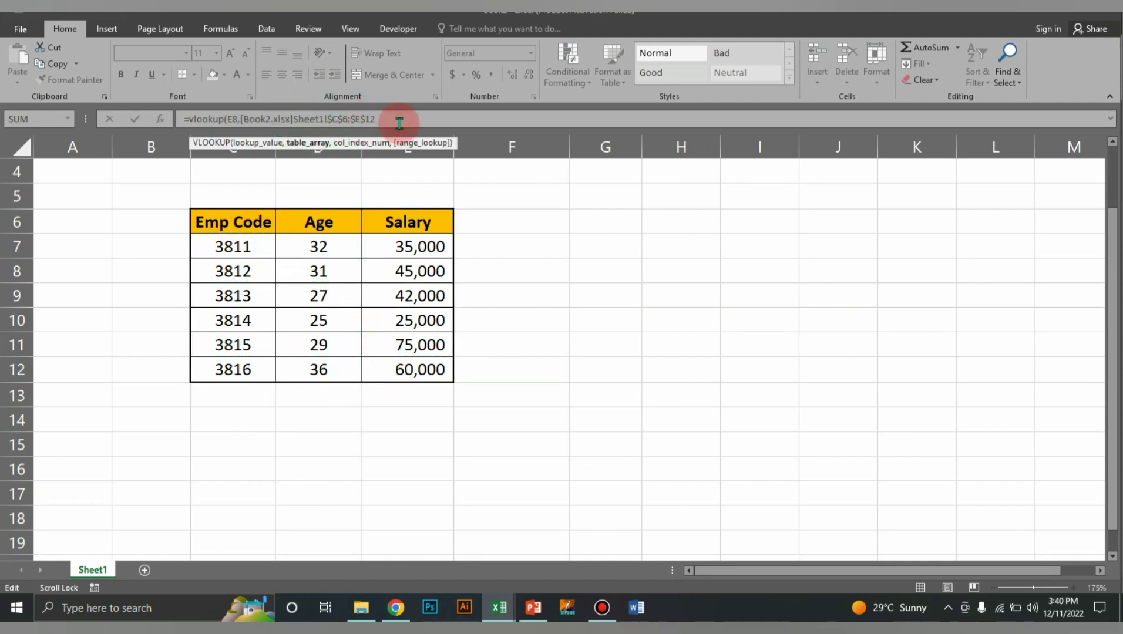
{"action": "type", "text": ","}
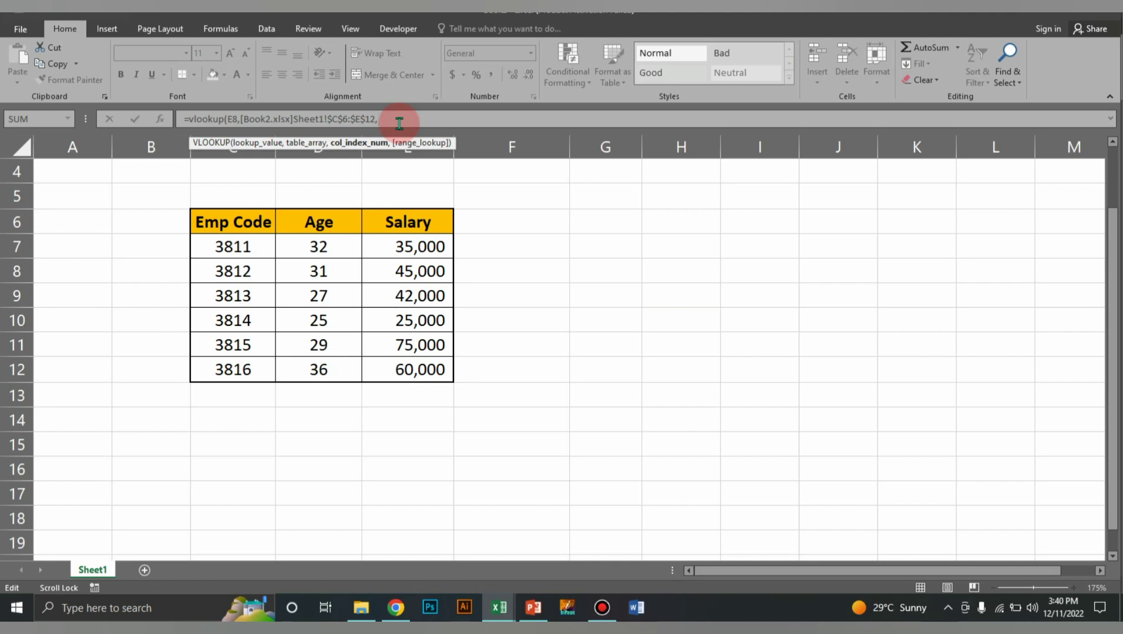
{"action": "type", "text": "3,"}
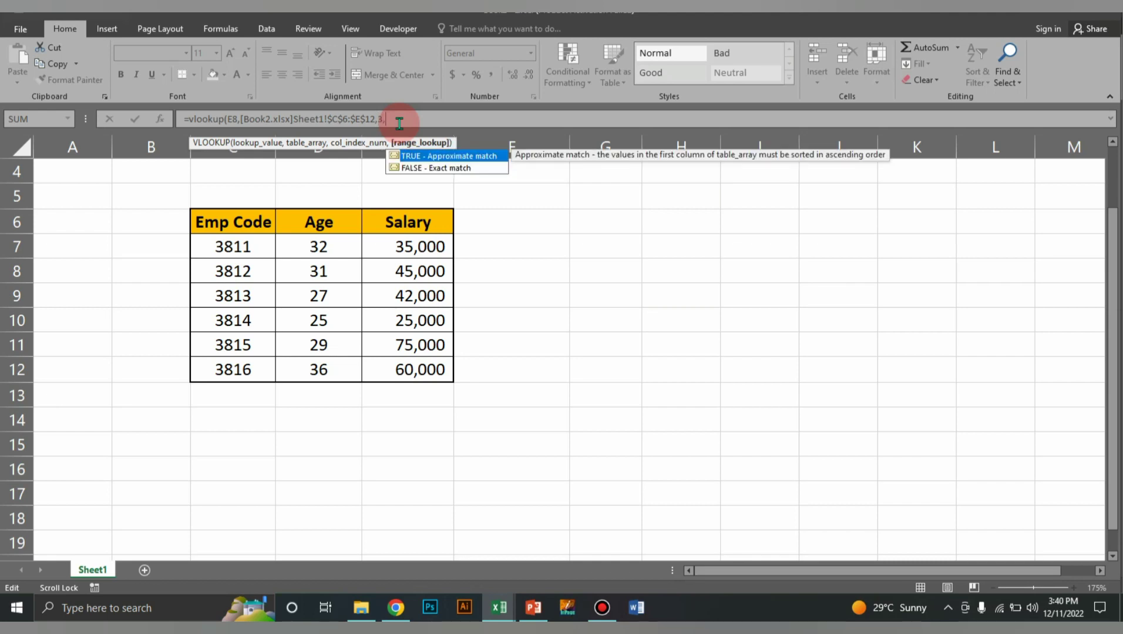
{"action": "type", "text": "0)"}
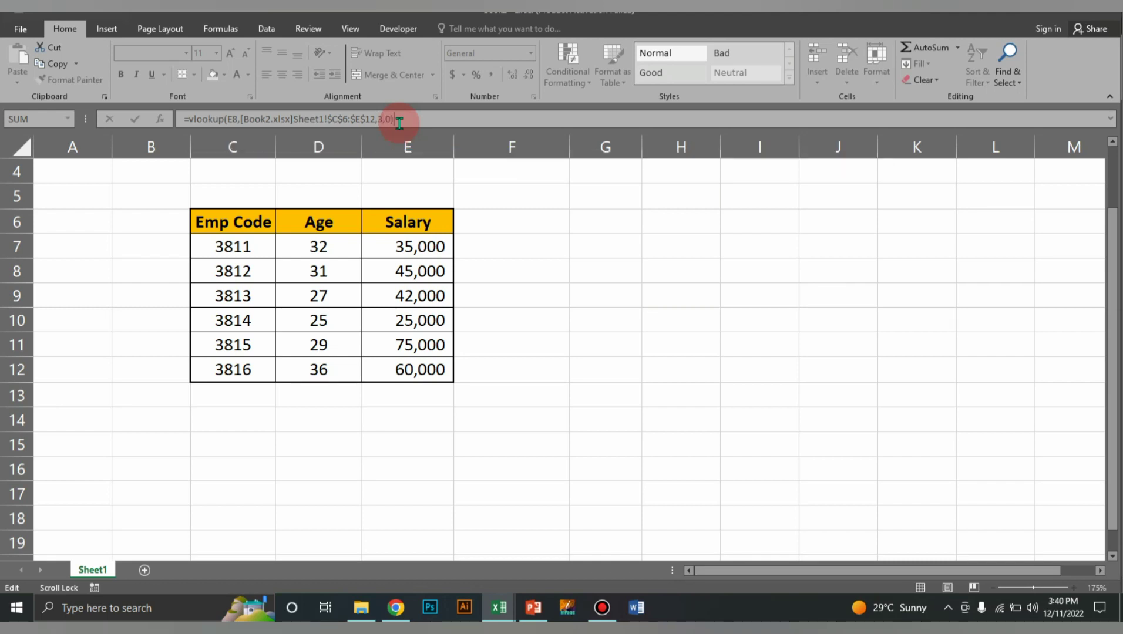
{"action": "key", "text": "Return"}
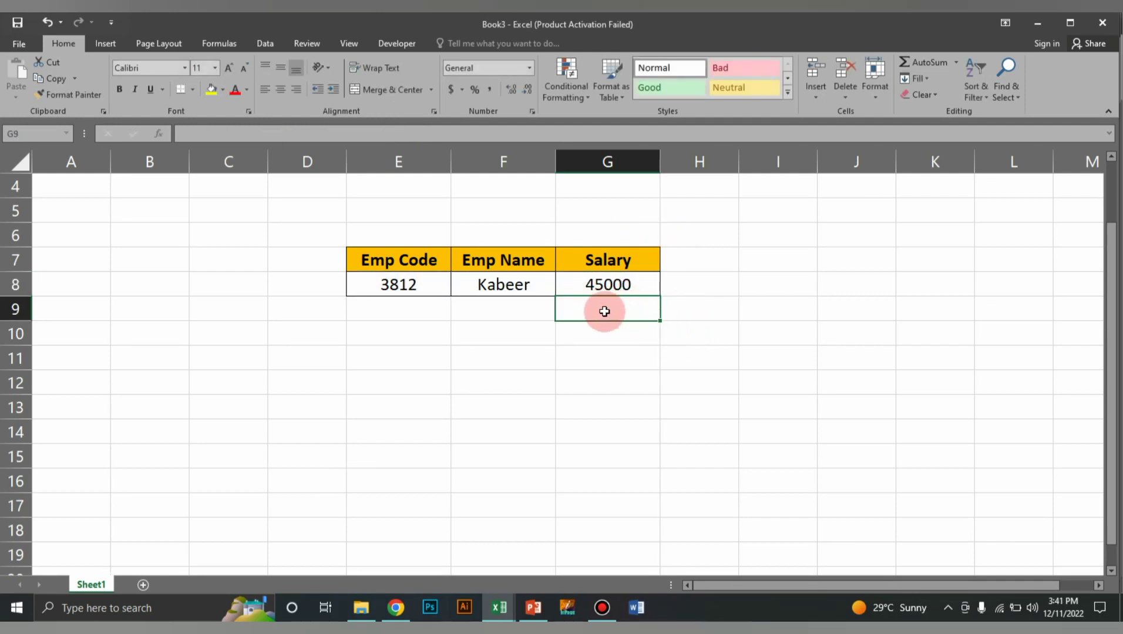
Step: Close the source workbooks Book1 and Book2, keeping only Book3 open
{"action": "left_click", "coordinate": [499, 608]}
{"action": "left_click", "coordinate": [395, 549]}
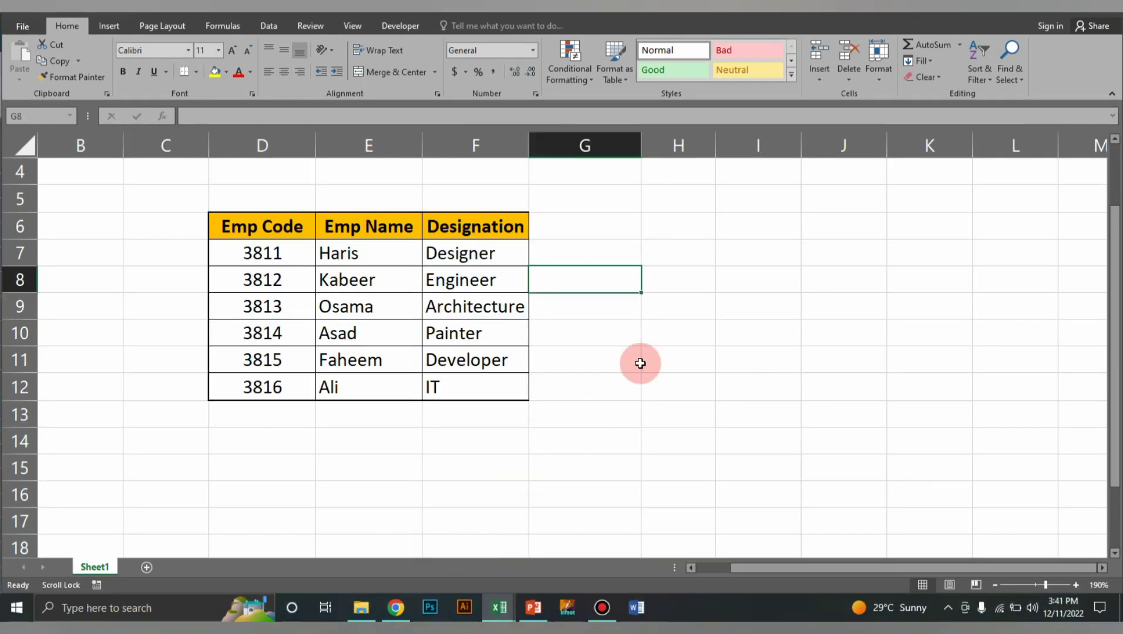
{"action": "left_click", "coordinate": [1109, 15]}
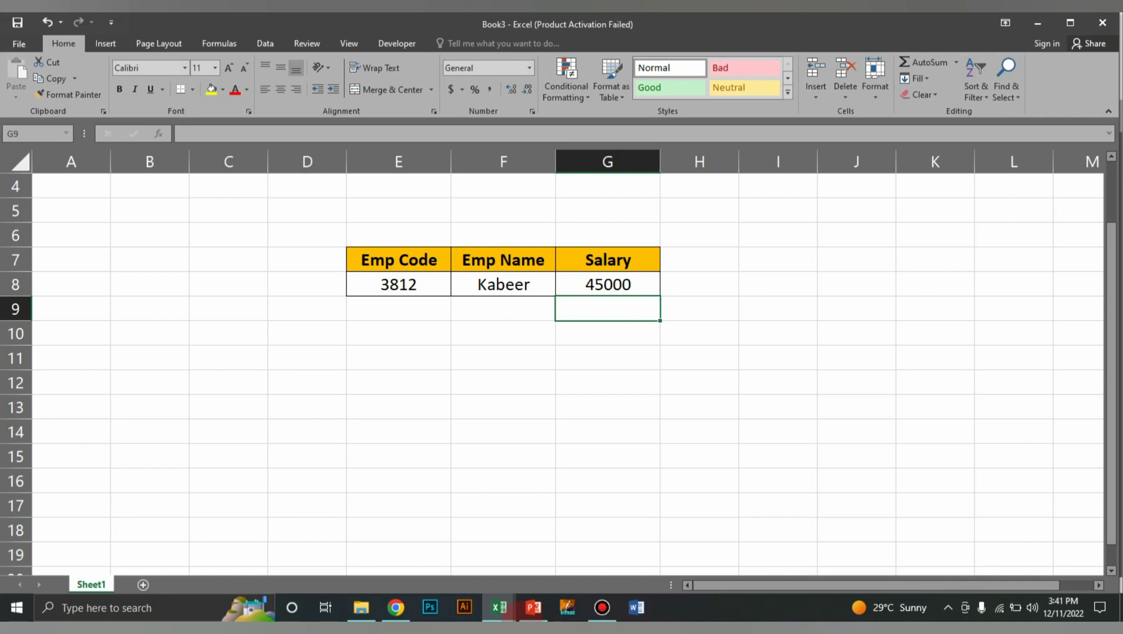
{"action": "left_click", "coordinate": [500, 608]}
{"action": "left_click", "coordinate": [444, 564]}
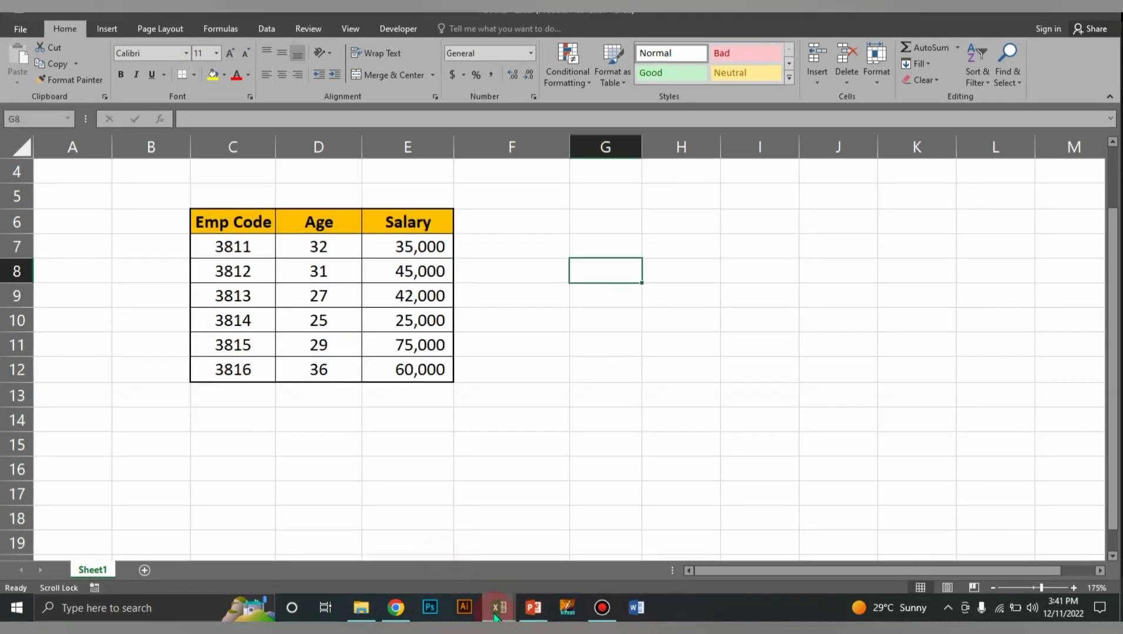
{"action": "left_click", "coordinate": [1108, 16]}
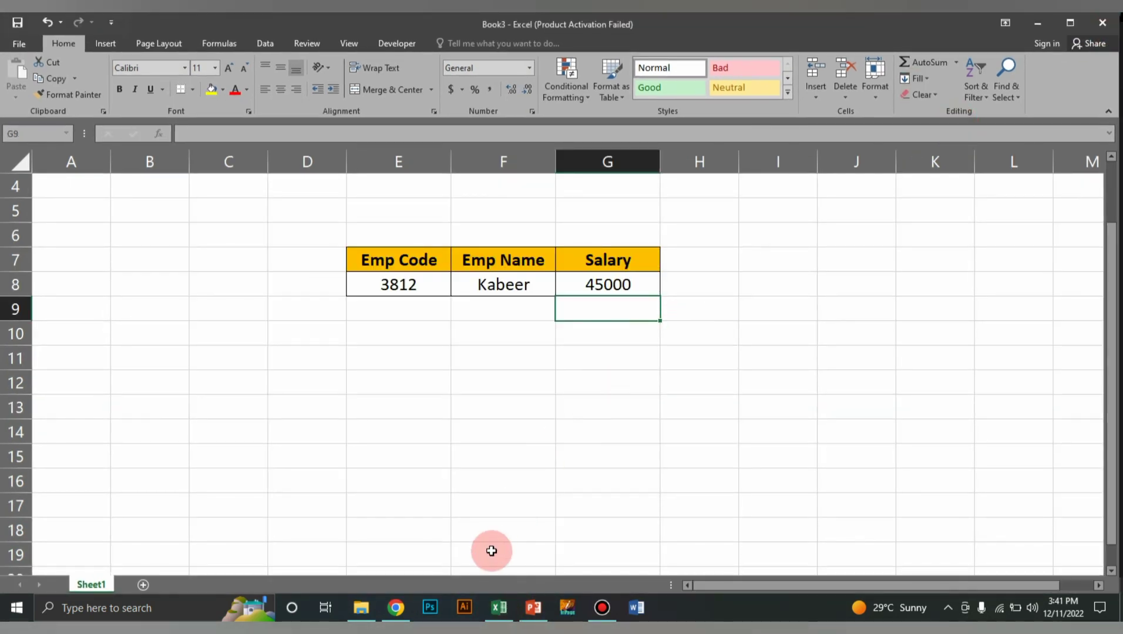
Step: Change the Emp Code in cell E8 to 3814 to test the lookups with the source workbooks closed
{"action": "left_click", "coordinate": [411, 286]}
{"action": "type", "text": "3814"}
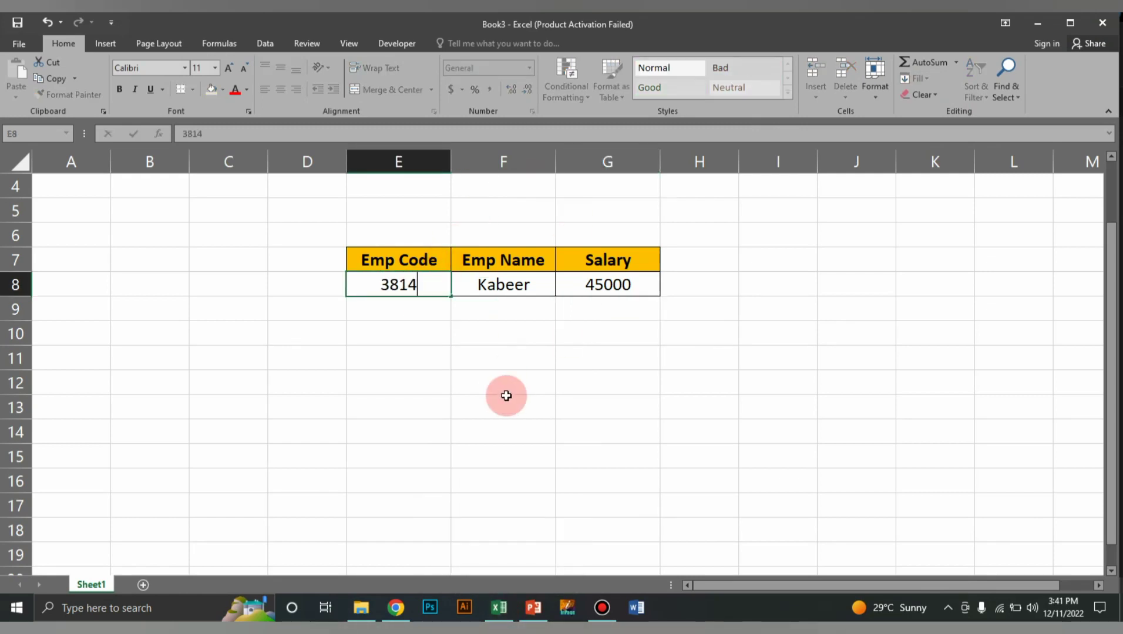
{"action": "key", "text": "Return"}
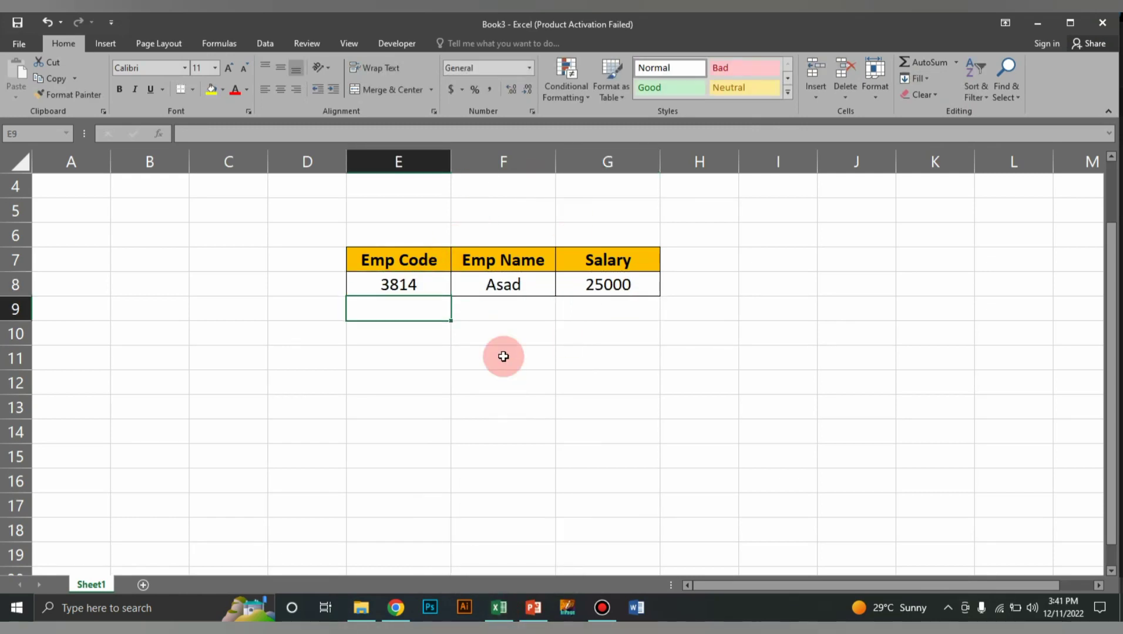
Step: Select the Emp Code cell E8, view the three workbooks in the Vlookup folder, and return to Book3
{"action": "left_click", "coordinate": [414, 286]}
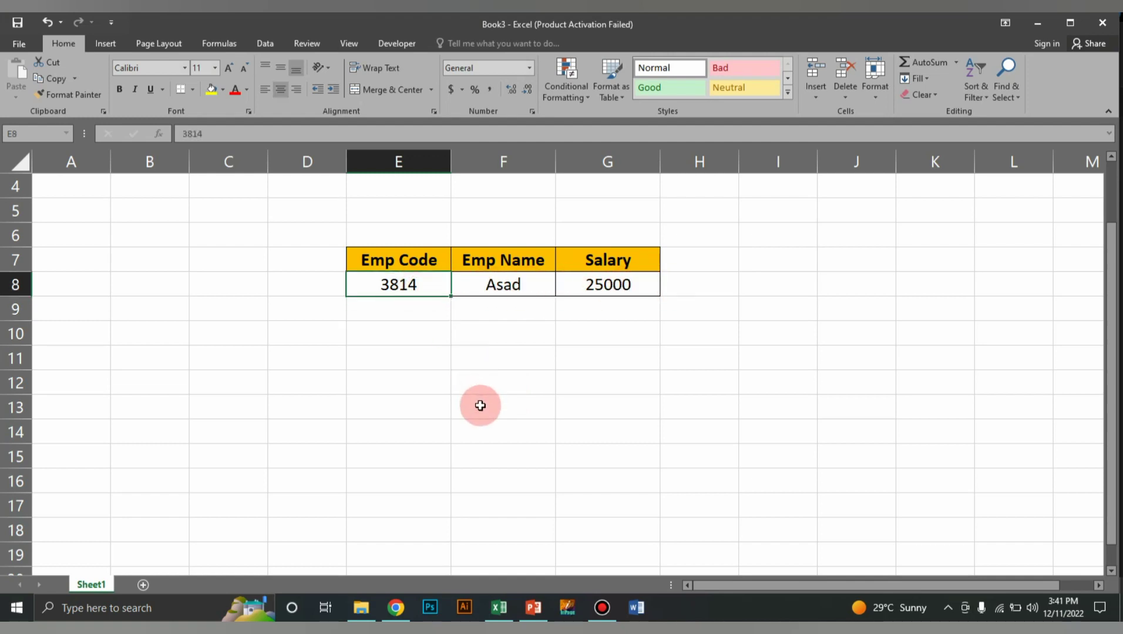
{"action": "left_click", "coordinate": [362, 611]}
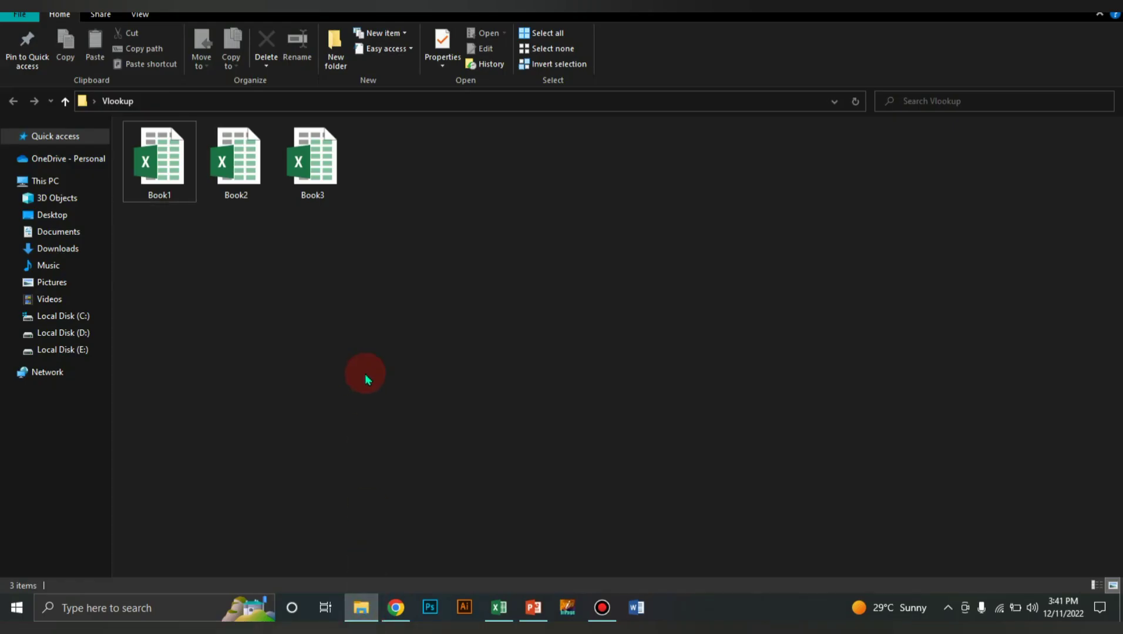
{"action": "left_click", "coordinate": [499, 608]}
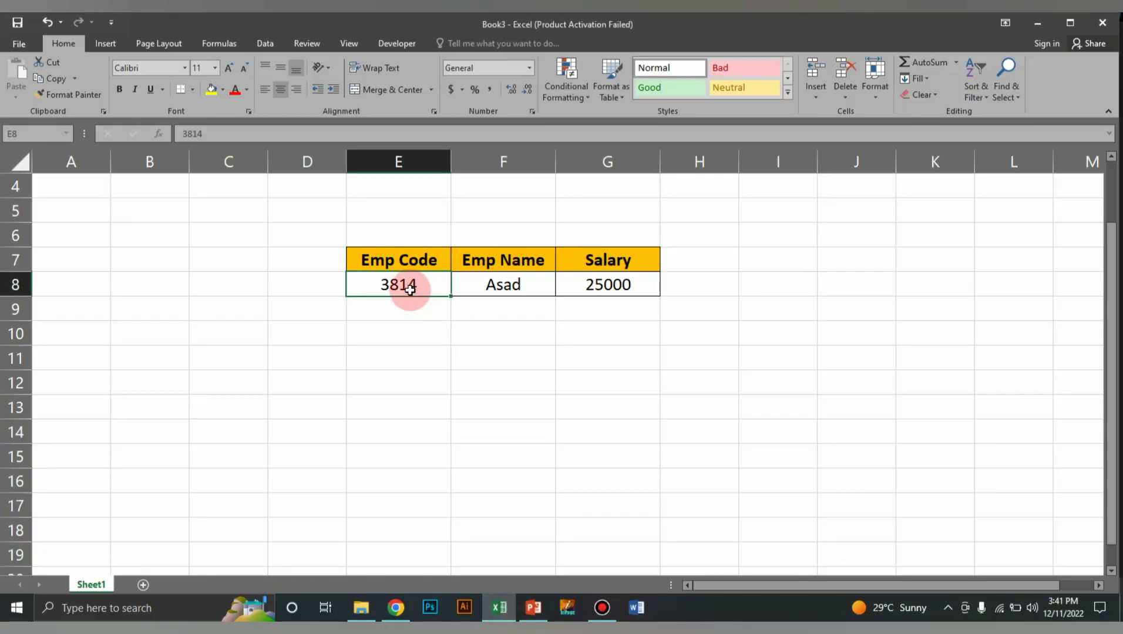